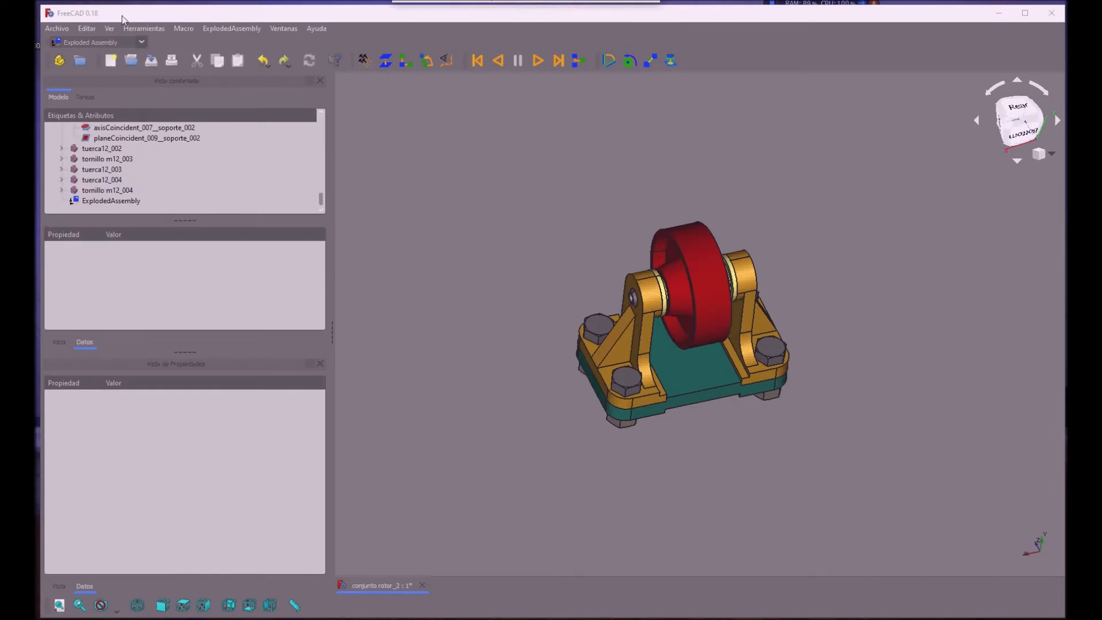
Step: In the Exploded Assembly workbench, create a simple explode group from the end faces of the two nuts at one end of the base
{"action": "left_click", "coordinate": [140, 41]}
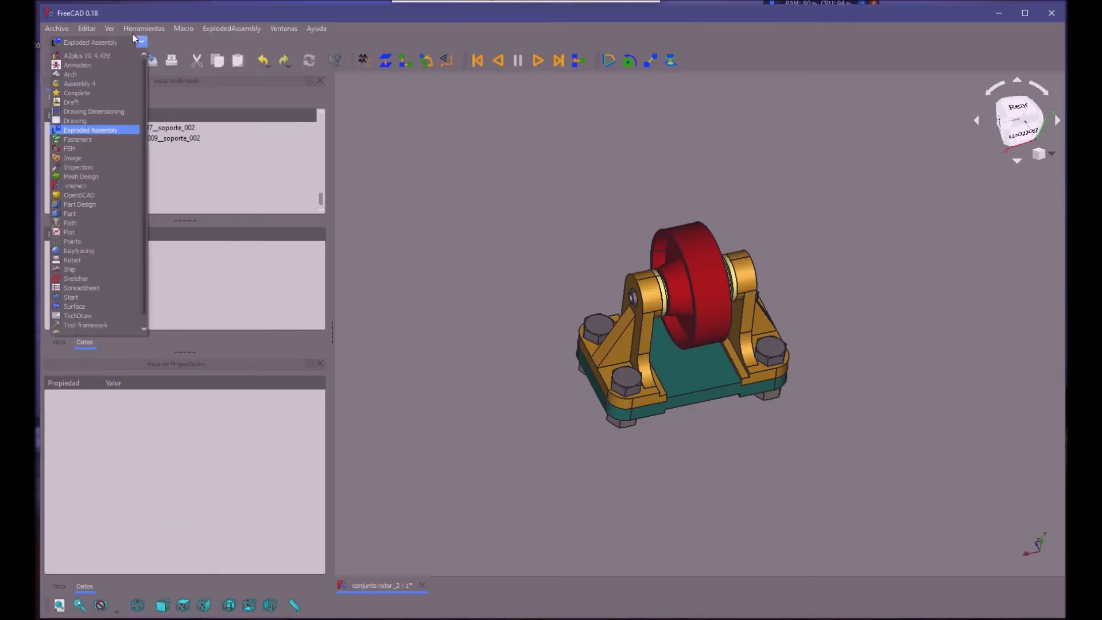
{"action": "left_click", "coordinate": [97, 129]}
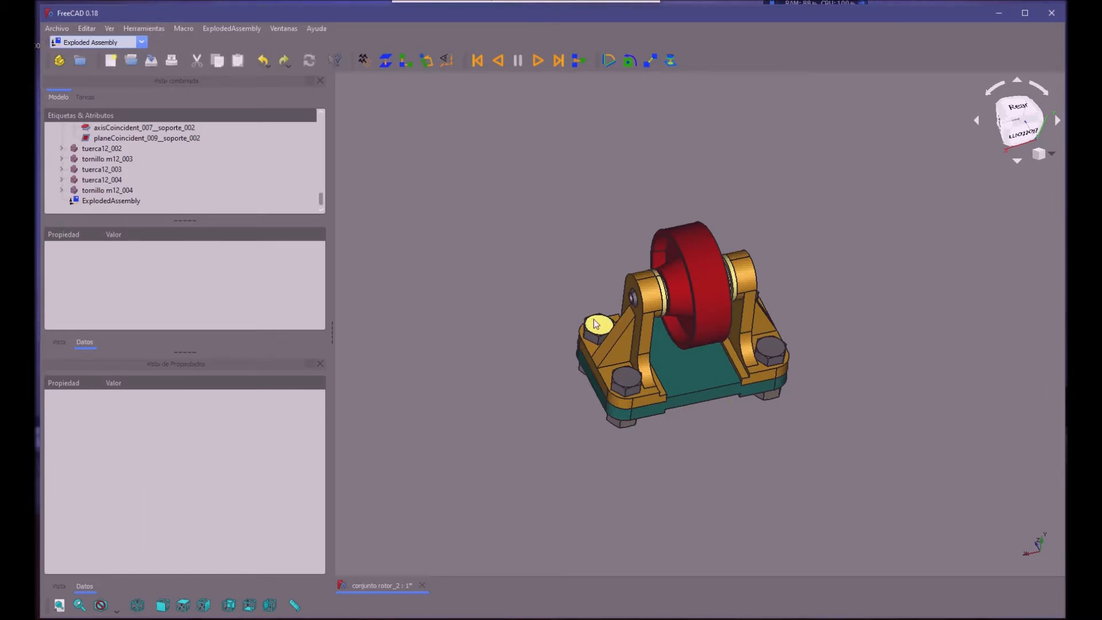
{"action": "middle_click_drag", "start_coordinate": [528, 399], "coordinate": [528, 149]}
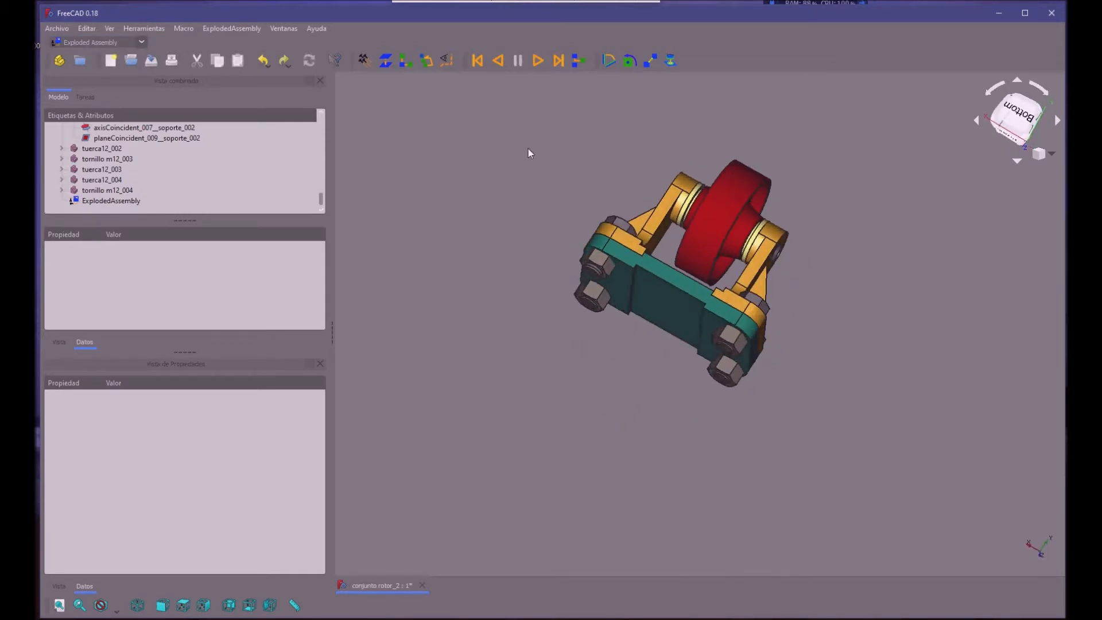
{"action": "middle_click_drag", "start_coordinate": [569, 325], "coordinate": [599, 315]}
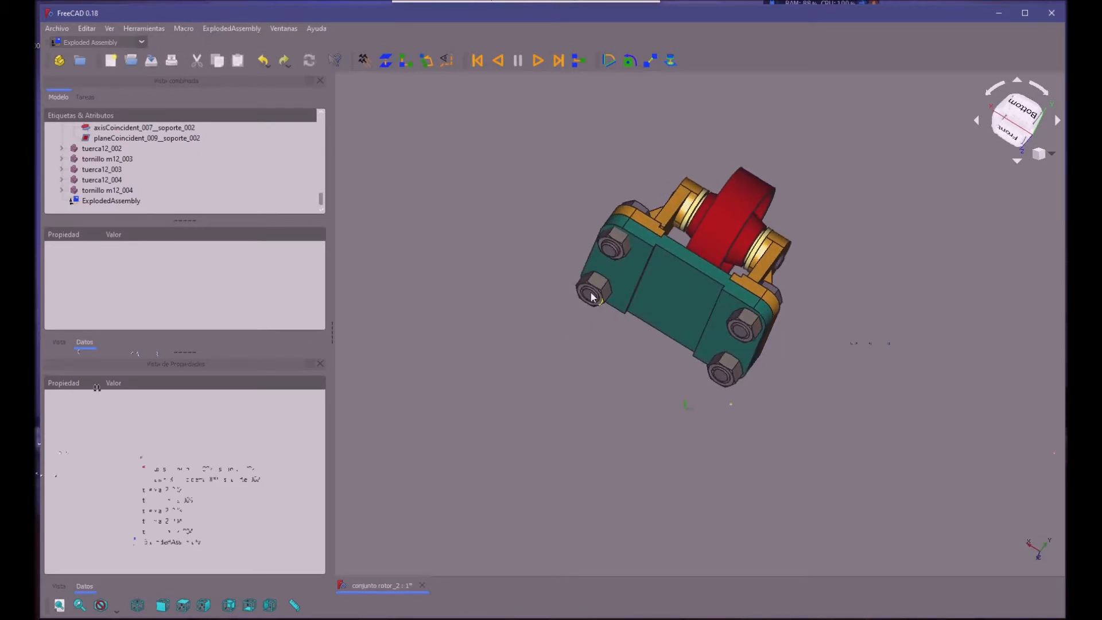
{"action": "scroll", "coordinate": [592, 296], "scroll_direction": "up", "scroll_amount": 2}
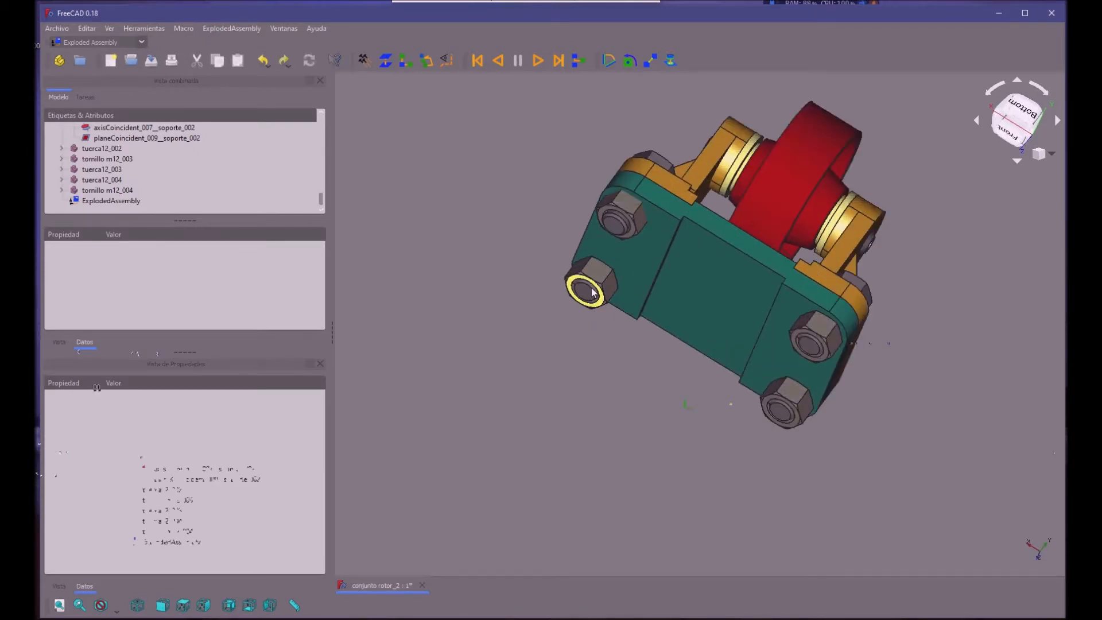
{"action": "left_click", "coordinate": [593, 293]}
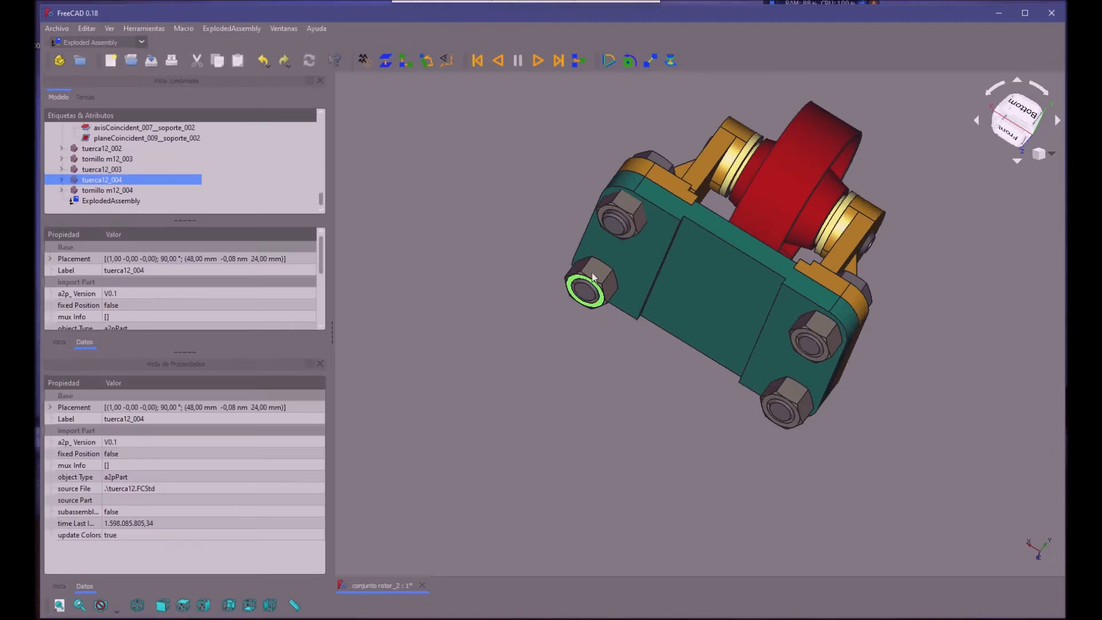
{"action": "left_click", "coordinate": [623, 226], "text": "ctrl"}
{"action": "left_click", "coordinate": [375, 51]}
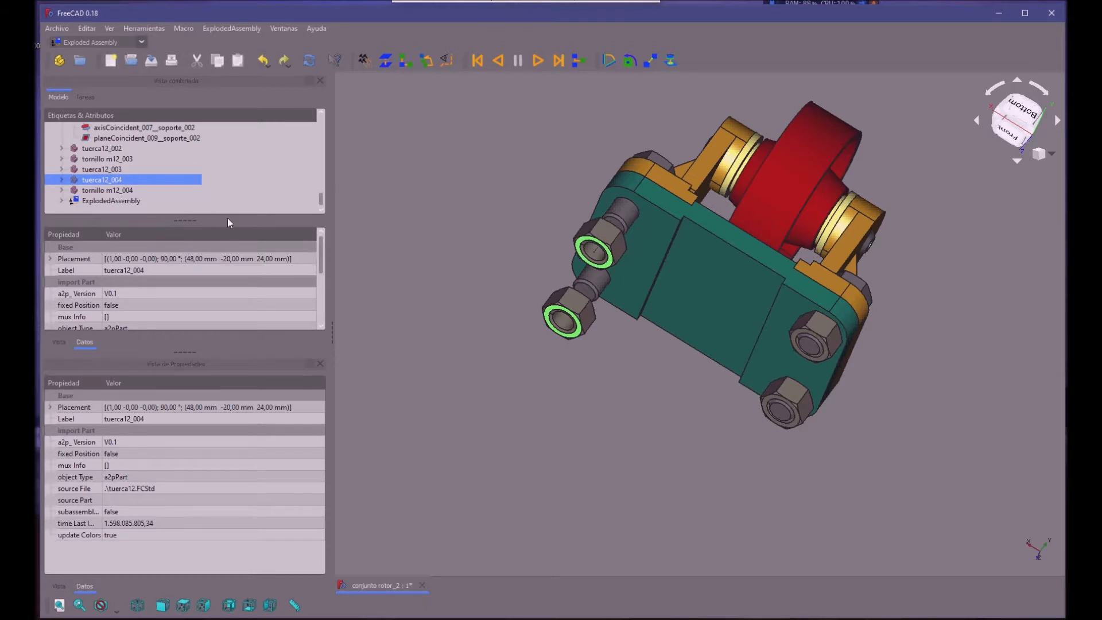
{"action": "left_click", "coordinate": [425, 222]}
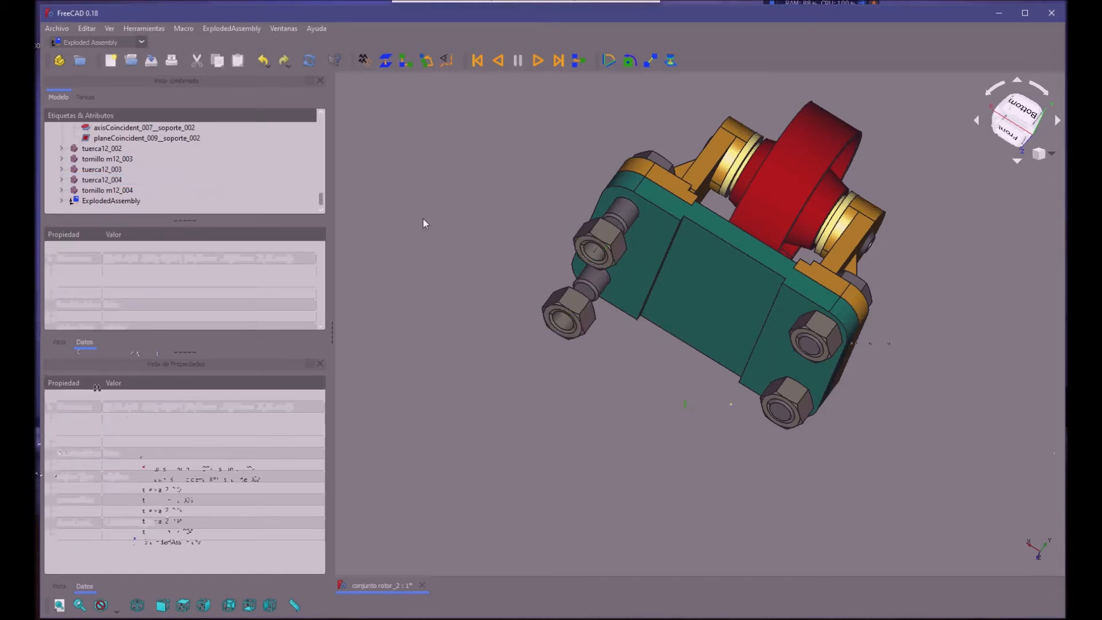
Step: Set the Distance of the nuts' explode group to 60
{"action": "left_click", "coordinate": [62, 201]}
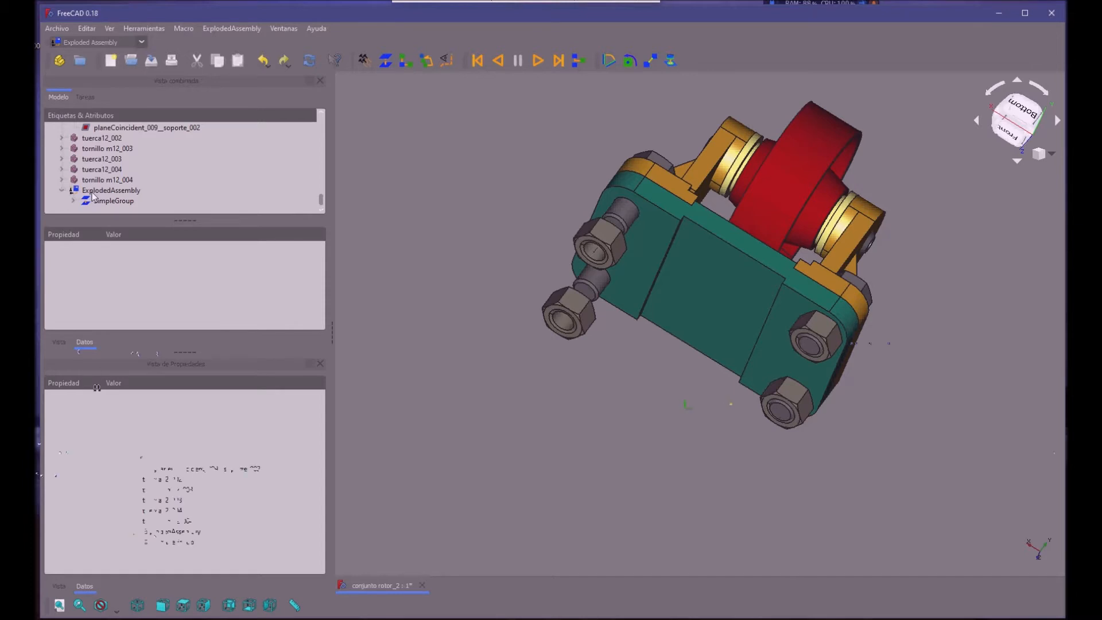
{"action": "left_click", "coordinate": [93, 199]}
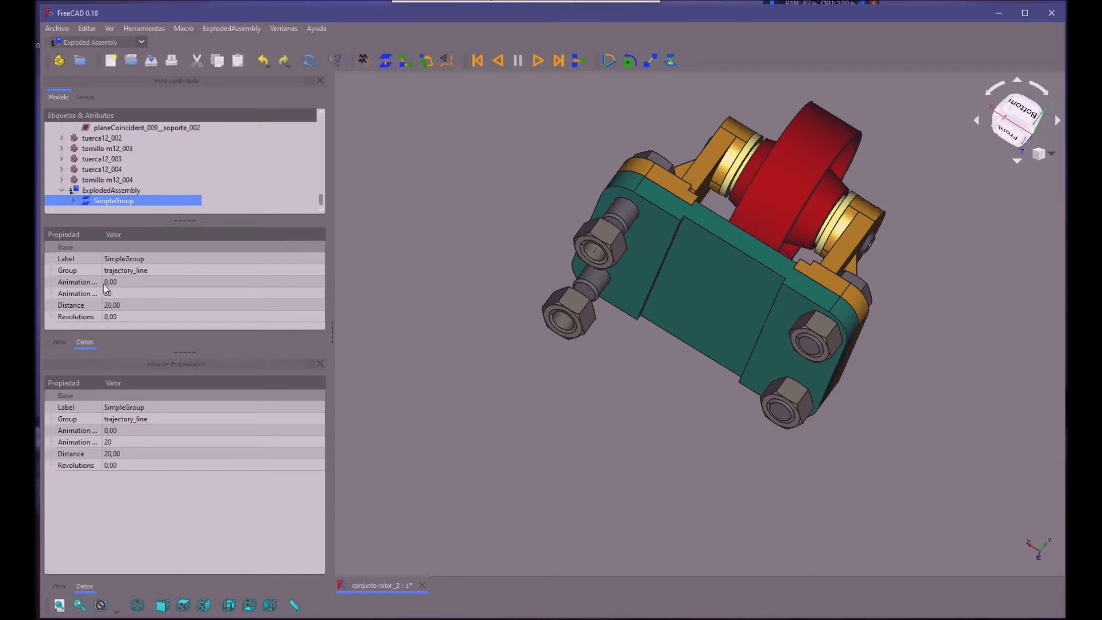
{"action": "left_click", "coordinate": [115, 299]}
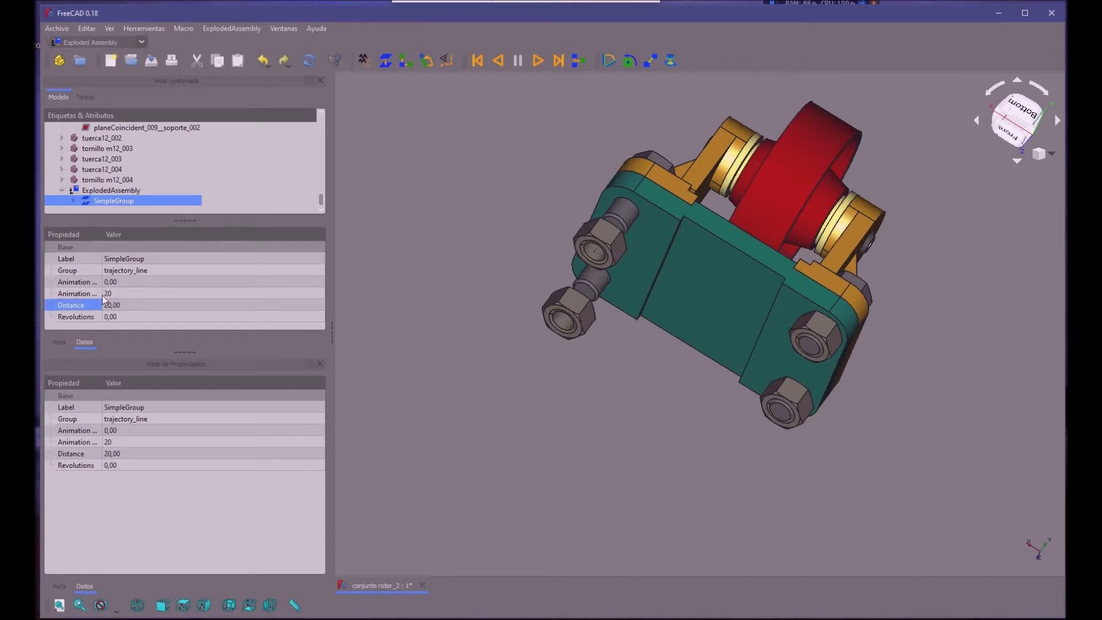
{"action": "left_click", "coordinate": [111, 299]}
{"action": "left_click_drag", "start_coordinate": [123, 303], "coordinate": [97, 294]}
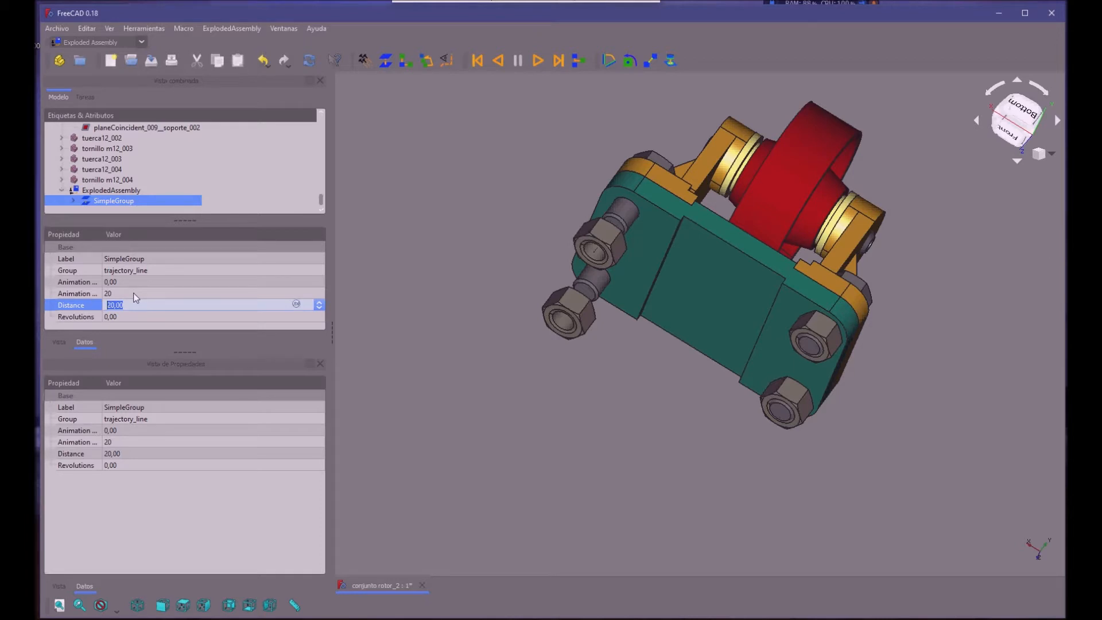
{"action": "type", "text": "60"}
{"action": "left_click", "coordinate": [142, 290]}
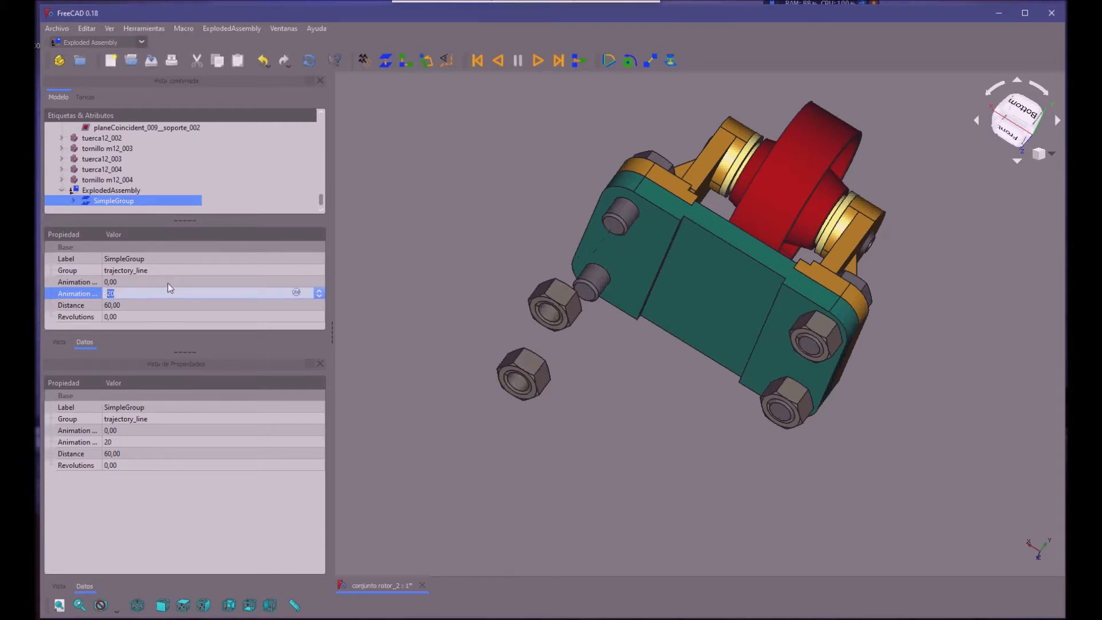
Step: Try to create a simple explode group from the top faces of the two bolt heads above the separated nuts
{"action": "middle_click_drag", "start_coordinate": [377, 252], "coordinate": [386, 349]}
{"action": "middle_click_drag", "start_coordinate": [728, 407], "coordinate": [763, 472]}
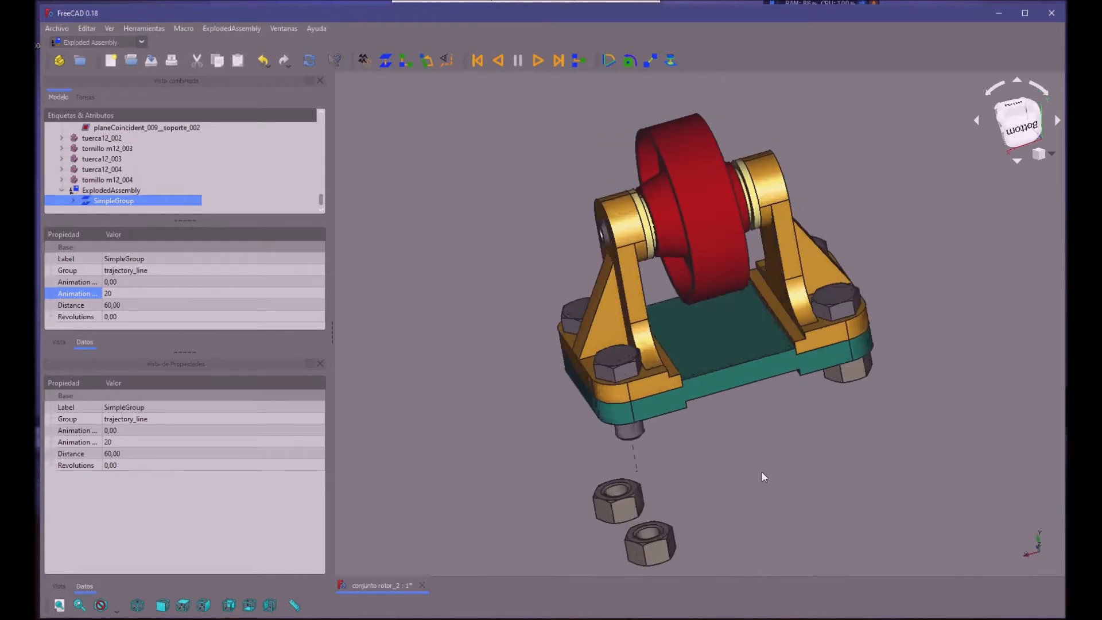
{"action": "middle_click_drag", "start_coordinate": [530, 415], "coordinate": [574, 419]}
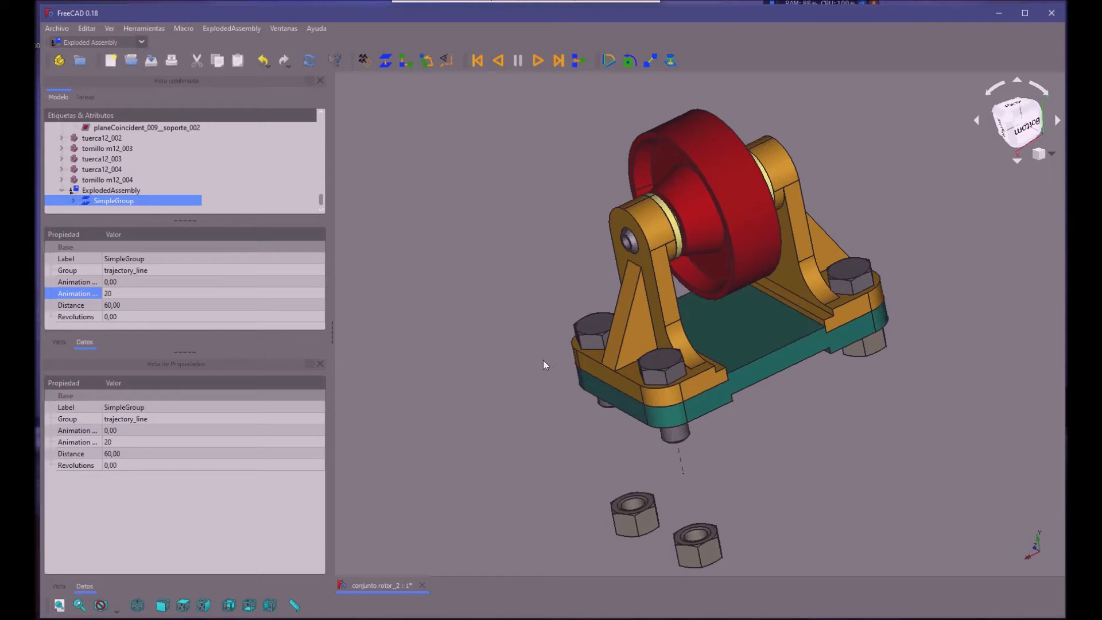
{"action": "left_click", "coordinate": [592, 324], "text": "ctrl"}
{"action": "left_click", "coordinate": [651, 354], "text": "ctrl"}
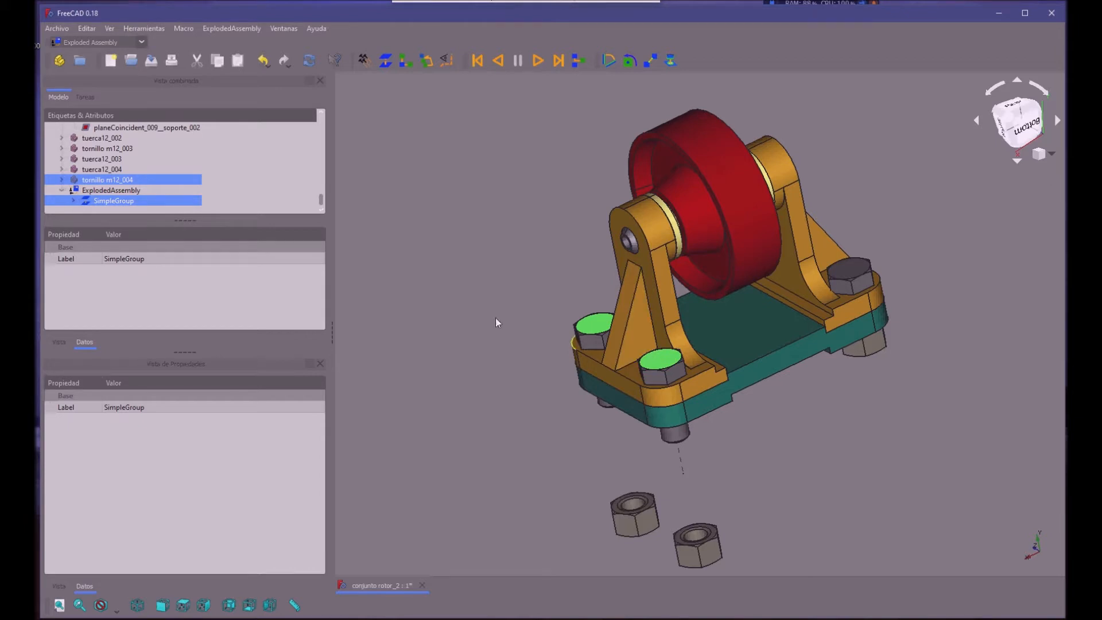
{"action": "left_click", "coordinate": [375, 54]}
{"action": "left_click", "coordinate": [378, 53]}
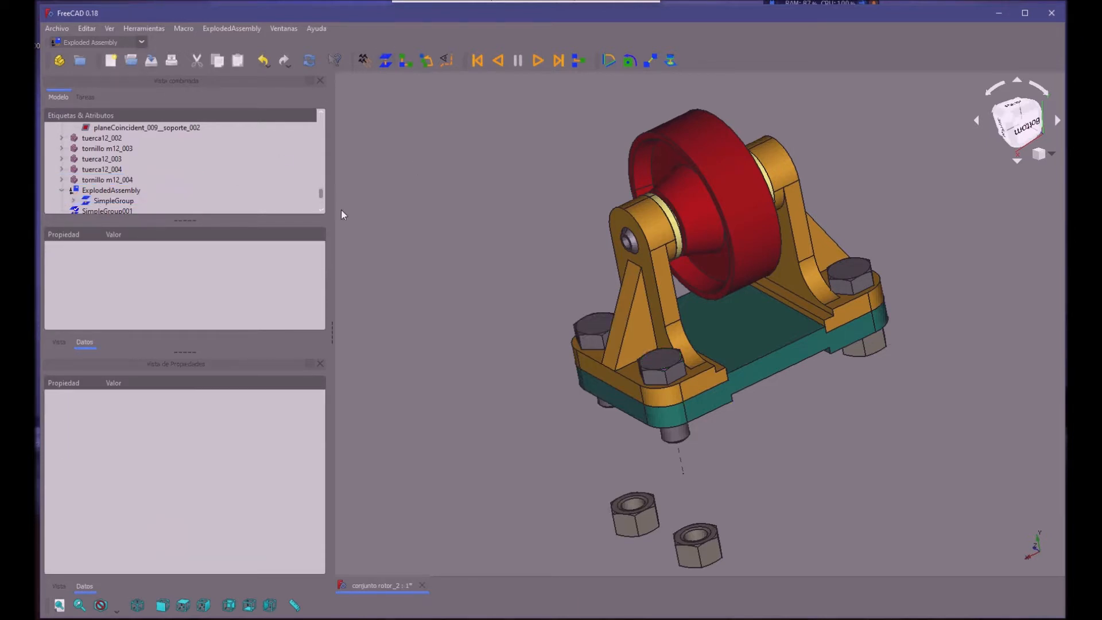
Step: Delete the two empty groups SimpleGroup002 and SimpleGroup001 from outside the exploded assembly
{"action": "left_click", "coordinate": [115, 193]}
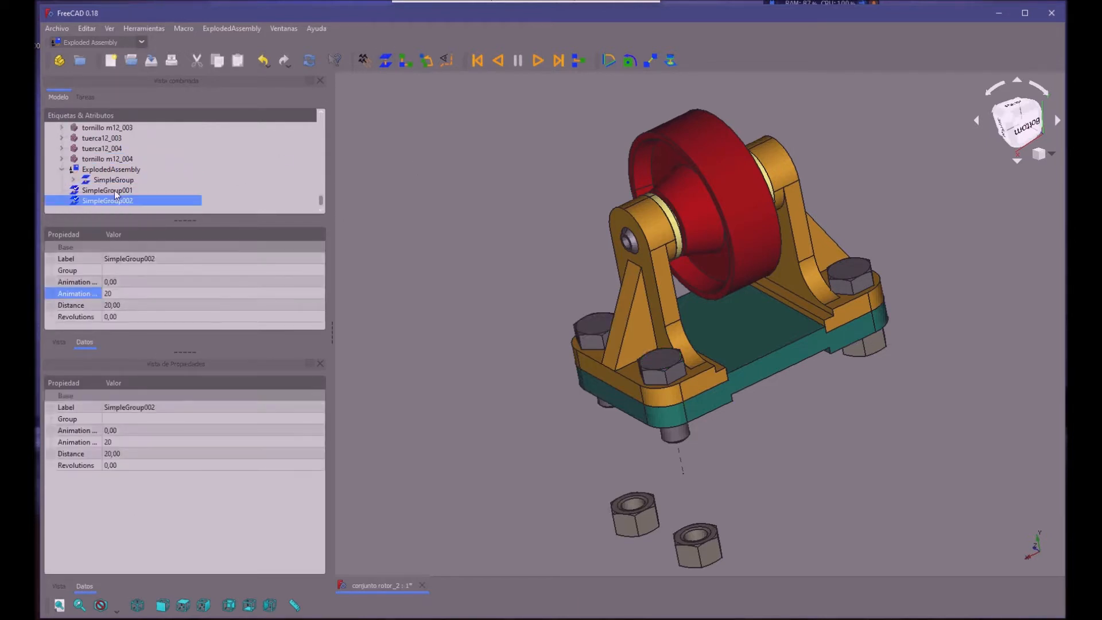
{"action": "right_click", "coordinate": [115, 190]}
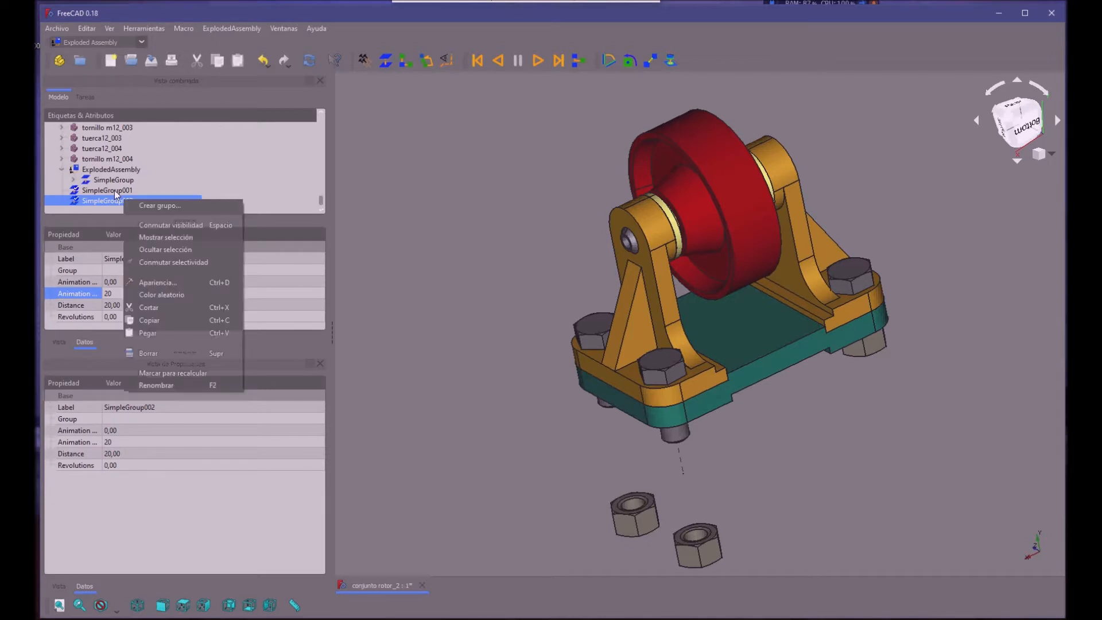
{"action": "left_click", "coordinate": [143, 341]}
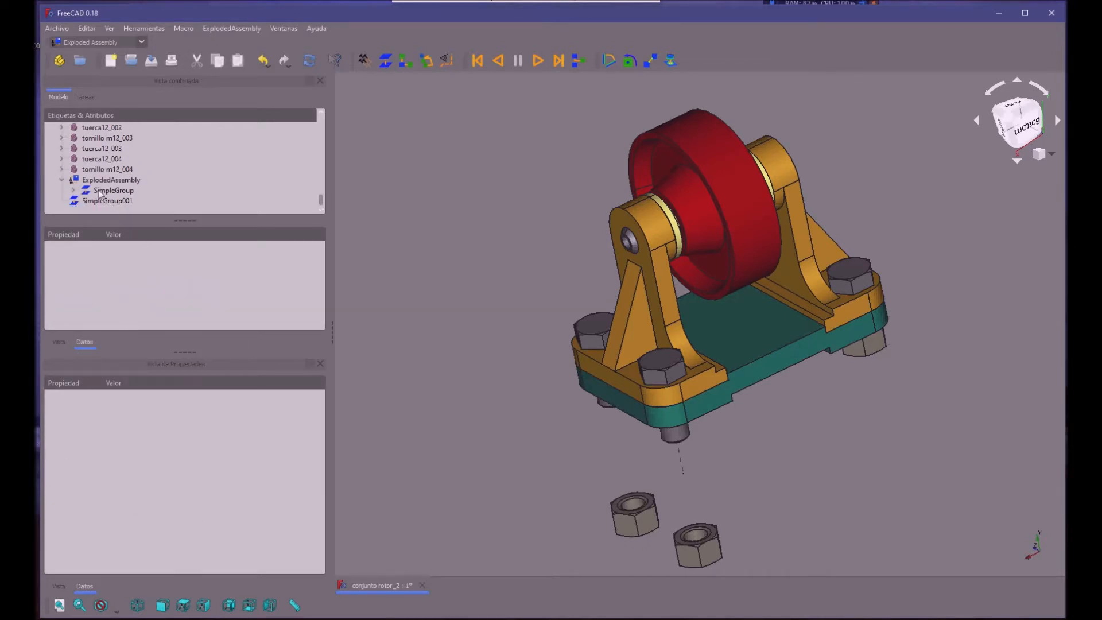
{"action": "left_click", "coordinate": [92, 201]}
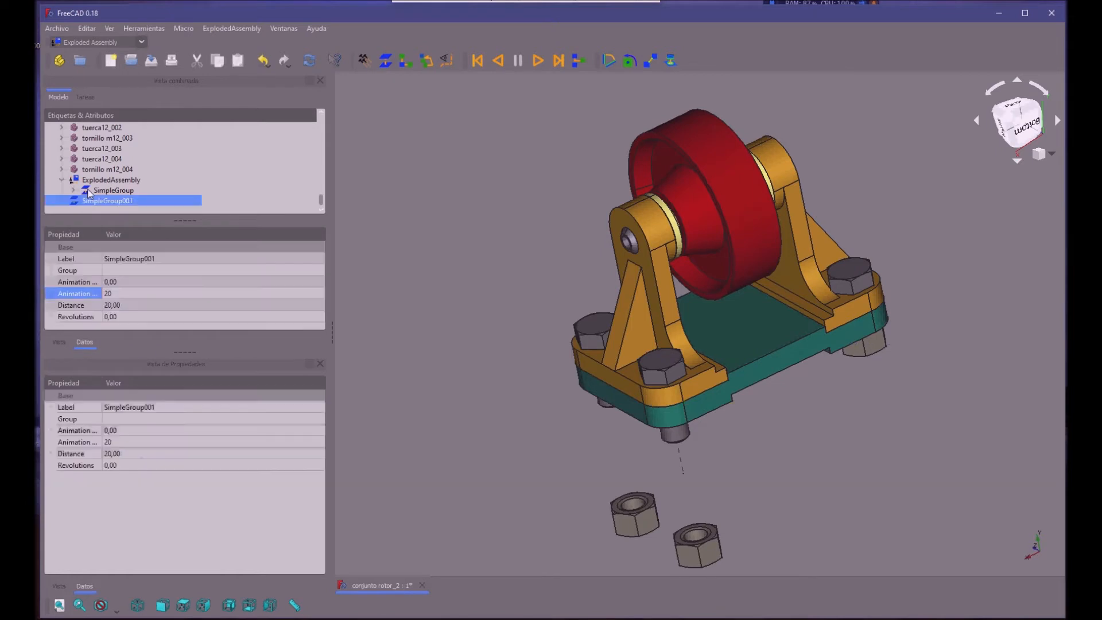
{"action": "right_click", "coordinate": [97, 200]}
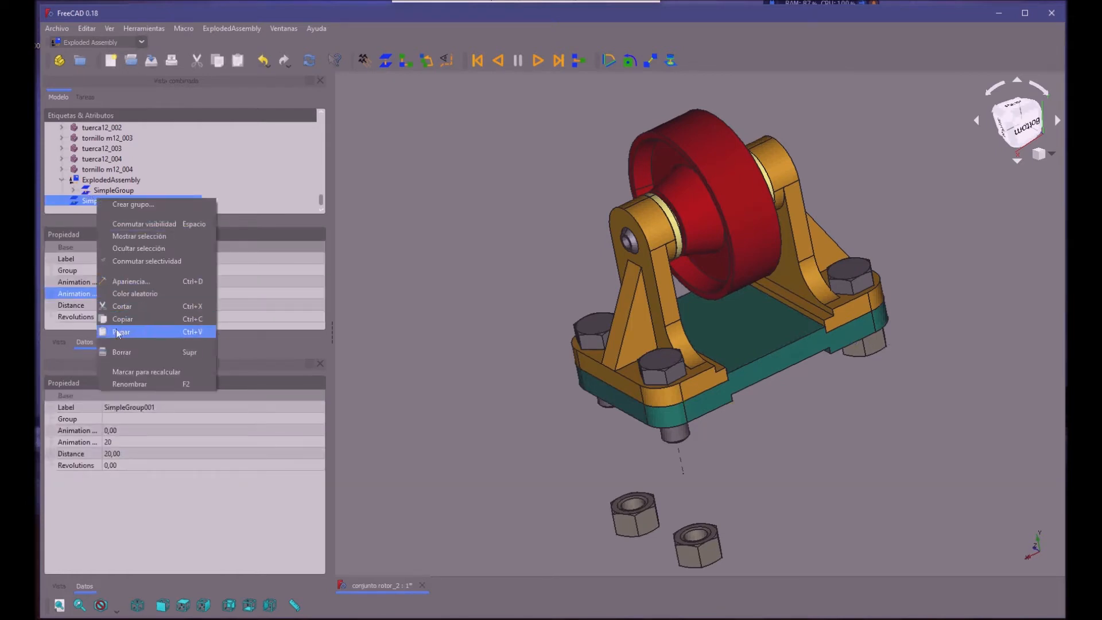
{"action": "left_click", "coordinate": [114, 351]}
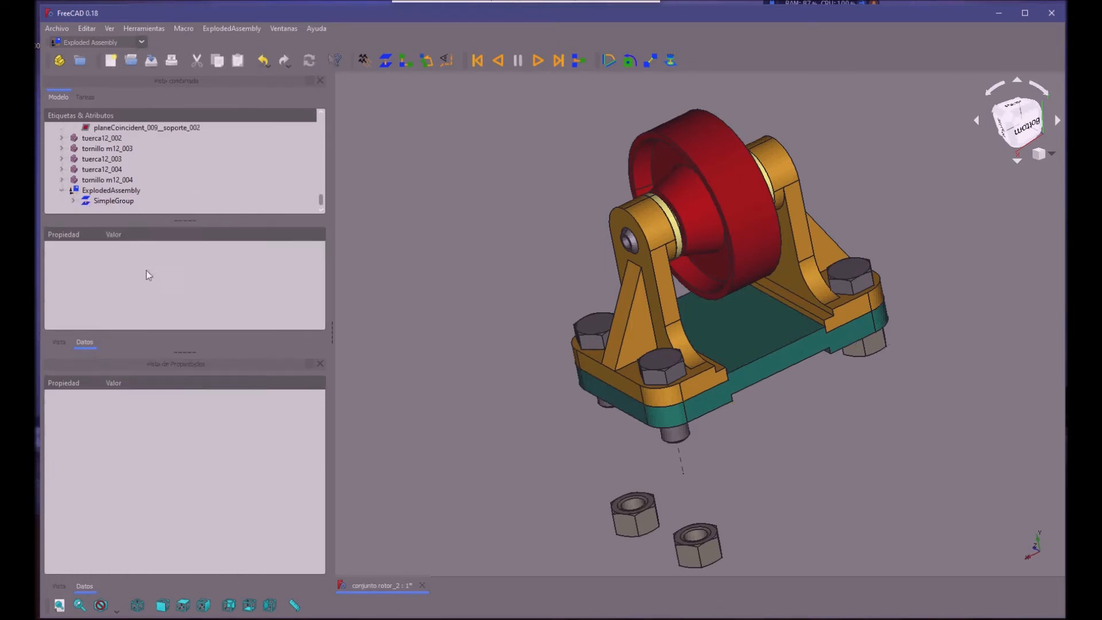
Step: Create a simple explode group from the top faces of the two bolt heads above the separated nuts
{"action": "left_click", "coordinate": [107, 190]}
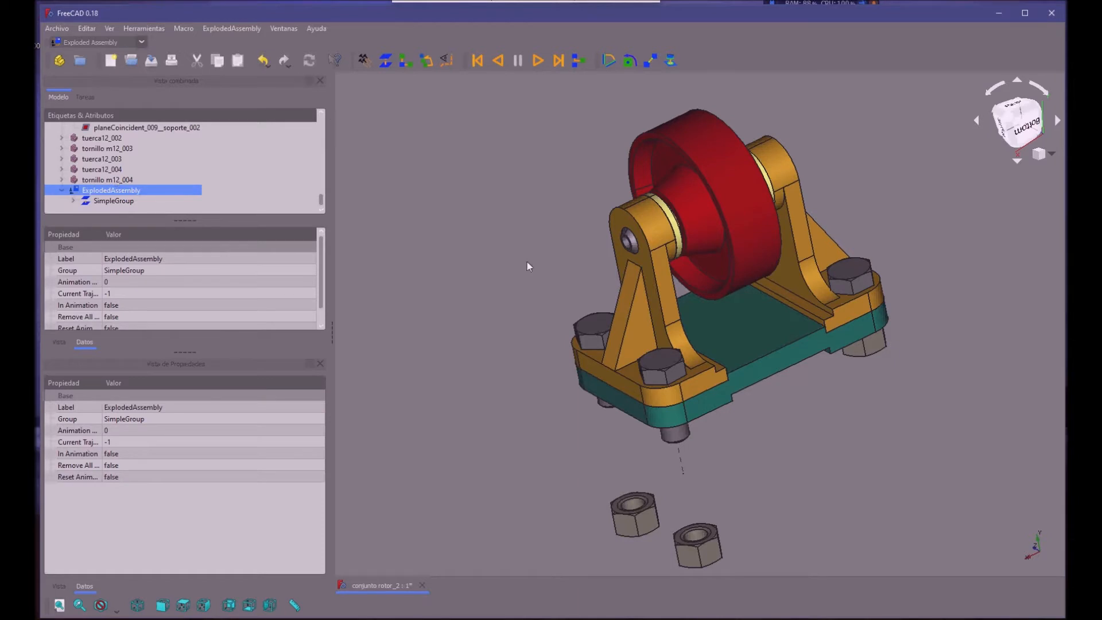
{"action": "left_click", "coordinate": [581, 312]}
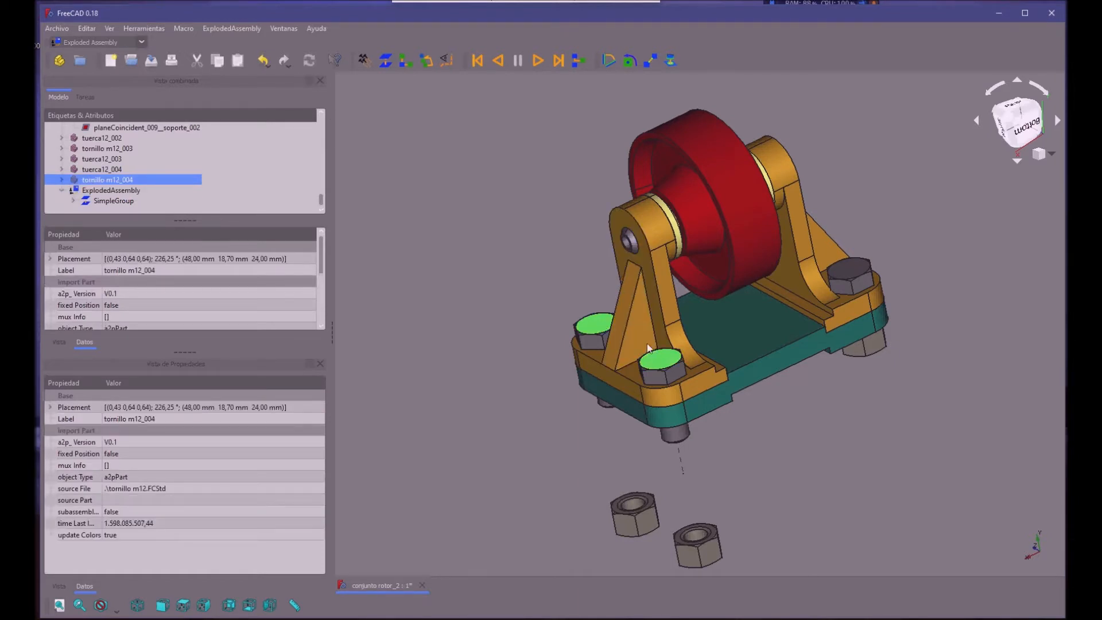
{"action": "left_click", "coordinate": [374, 51]}
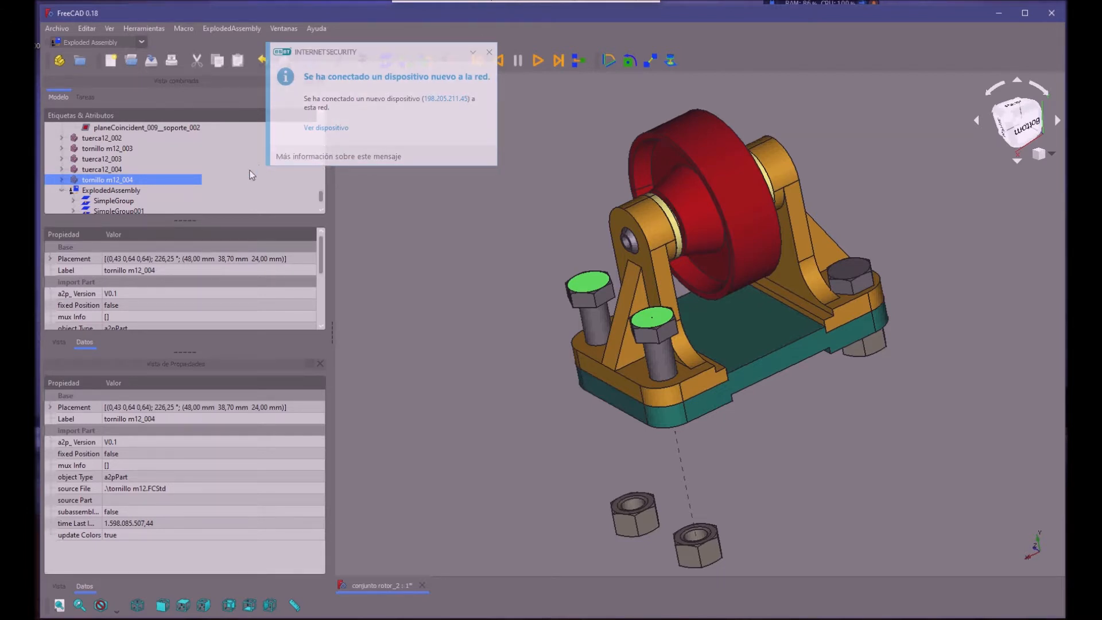
{"action": "left_click", "coordinate": [247, 183]}
Step: Set the Distance of the bolts' explode group to 80
{"action": "scroll", "coordinate": [229, 190], "scroll_direction": "down", "scroll_amount": 1}
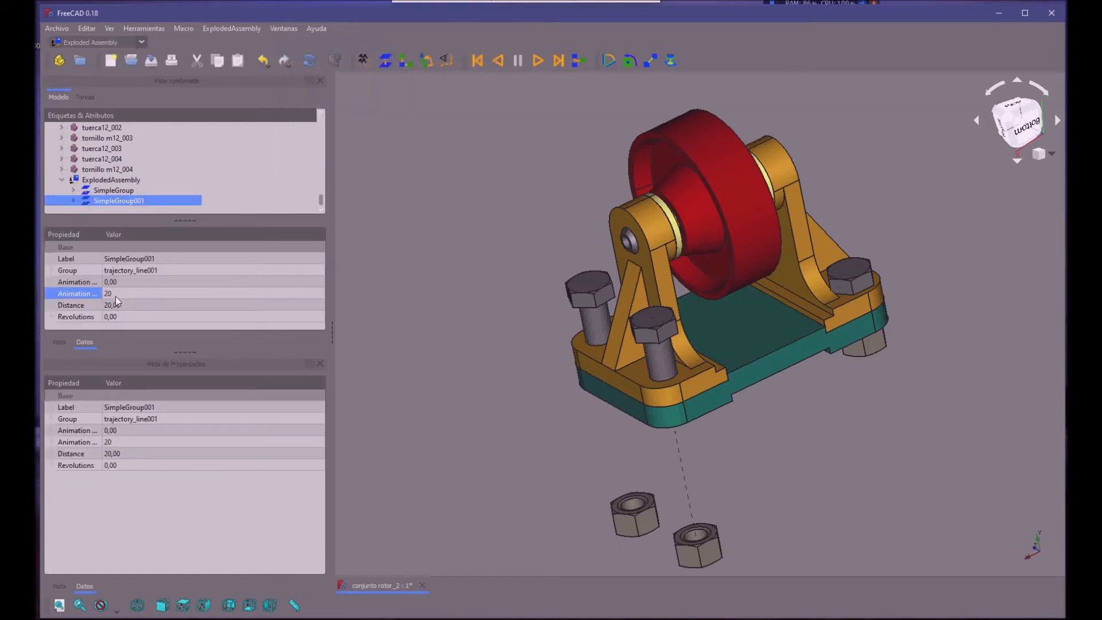
{"action": "key", "text": "Down"}
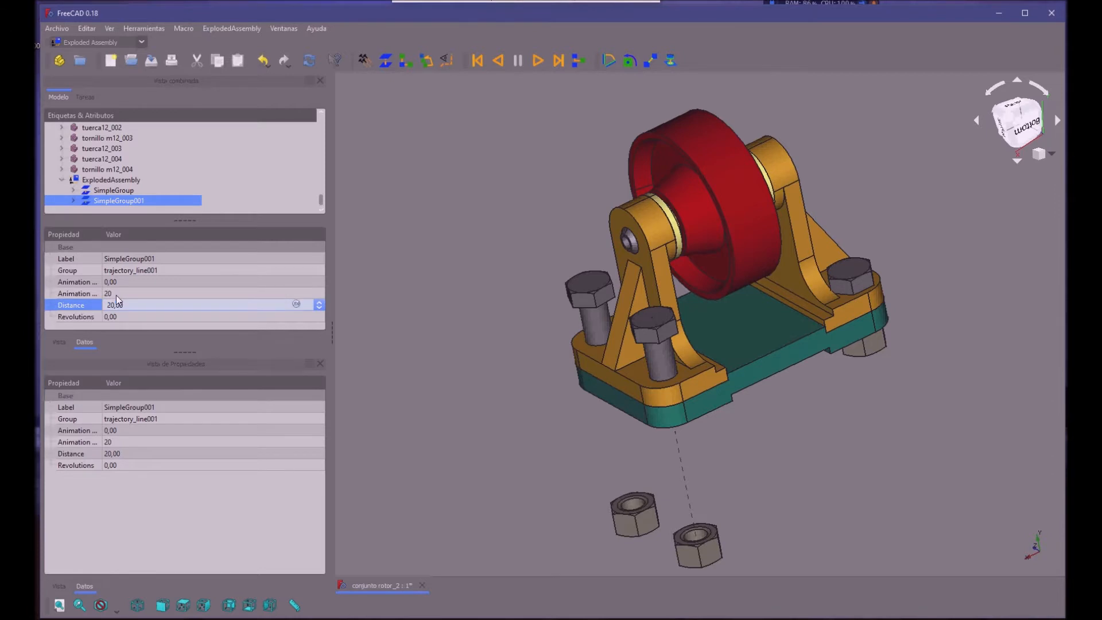
{"action": "type", "text": "80"}
{"action": "left_click", "coordinate": [389, 277]}
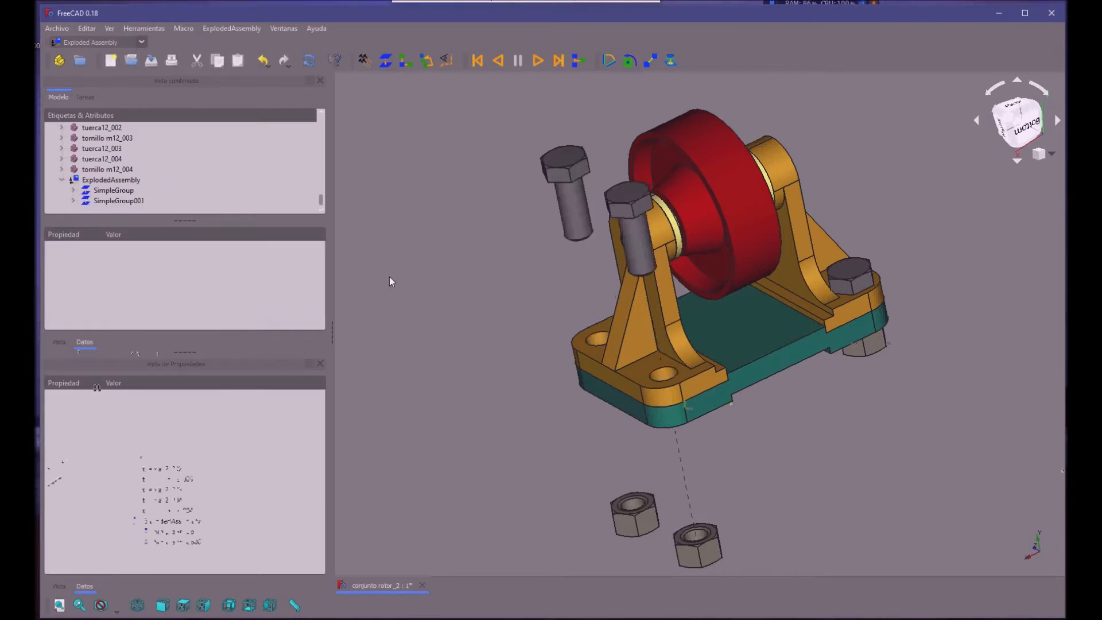
Step: Create a simple explode group from a side face of the head of raised bolt tornillo m12_001, moving it sideways
{"action": "scroll", "coordinate": [388, 311], "scroll_direction": "down", "scroll_amount": 2}
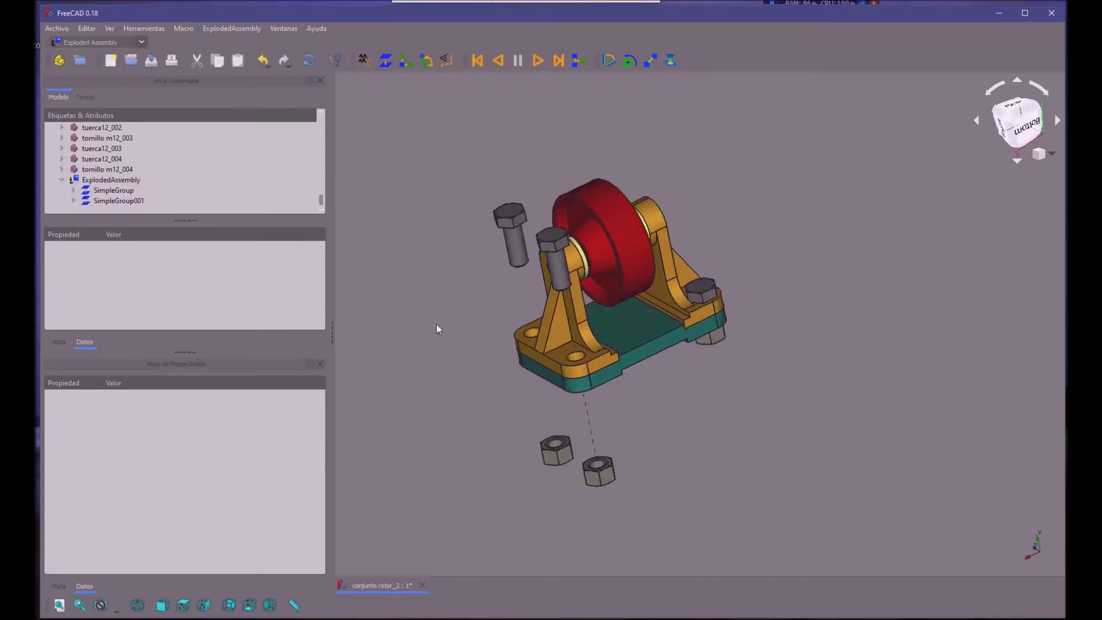
{"action": "left_click", "coordinate": [557, 235]}
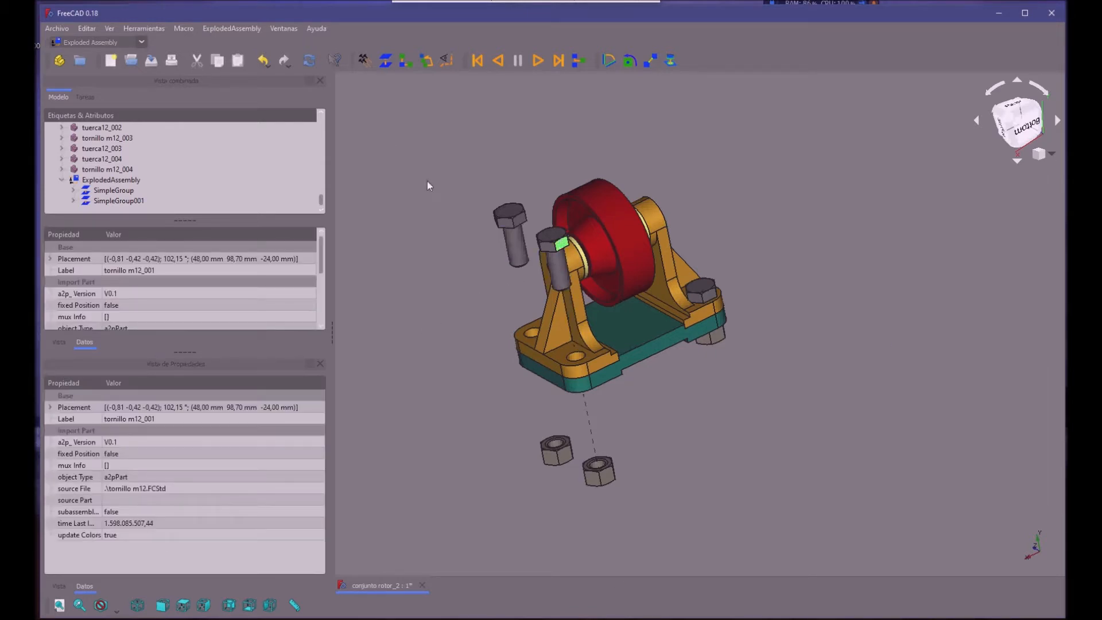
{"action": "left_click", "coordinate": [383, 58]}
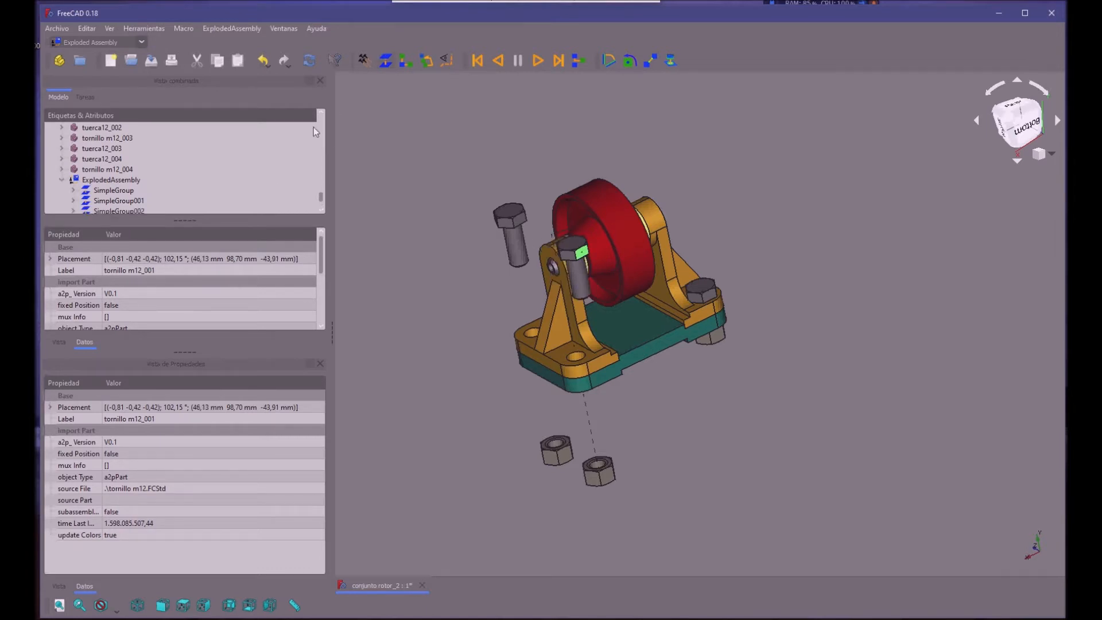
{"action": "left_click", "coordinate": [211, 177]}
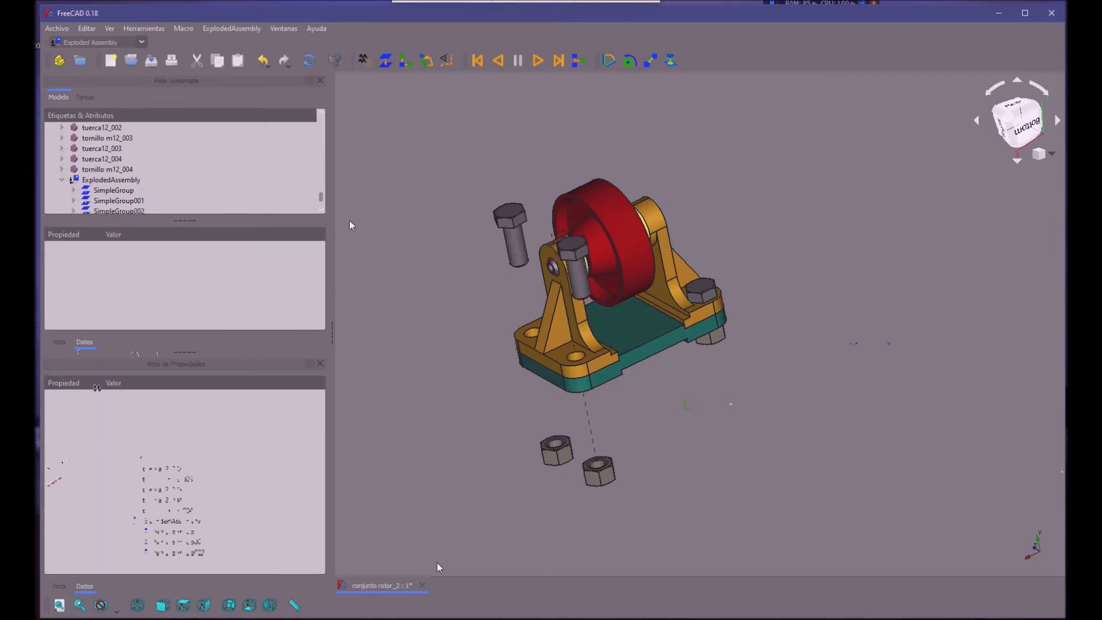
Step: Create a simple explode group from a side face of the head of raised bolt tornillo m12_004, moving it sideways
{"action": "middle_click_drag", "start_coordinate": [455, 241], "coordinate": [689, 306]}
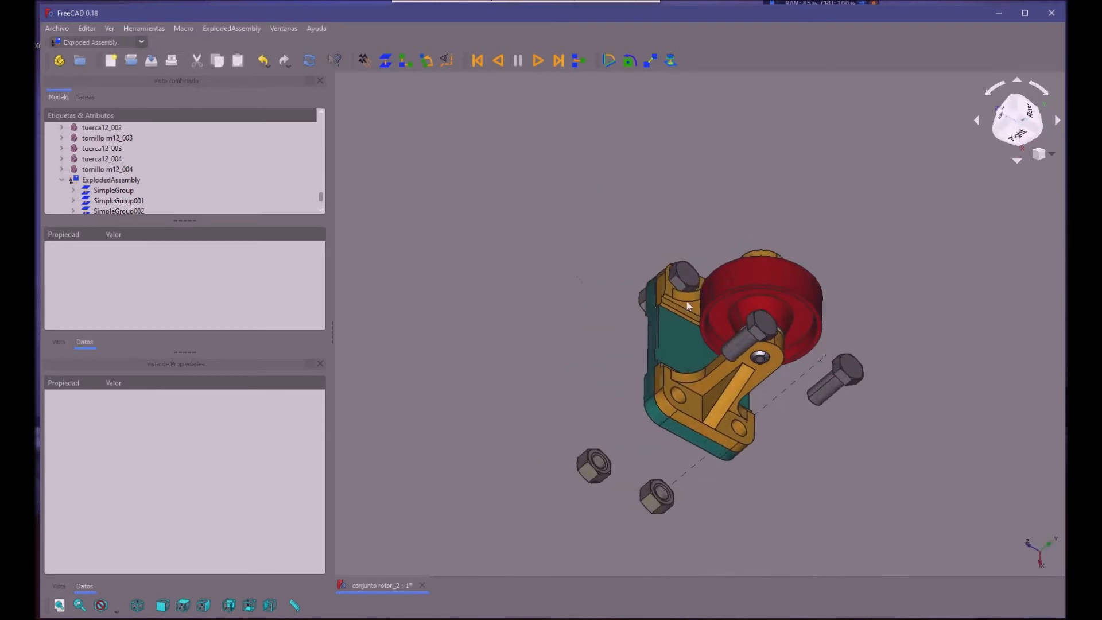
{"action": "left_click", "coordinate": [744, 315]}
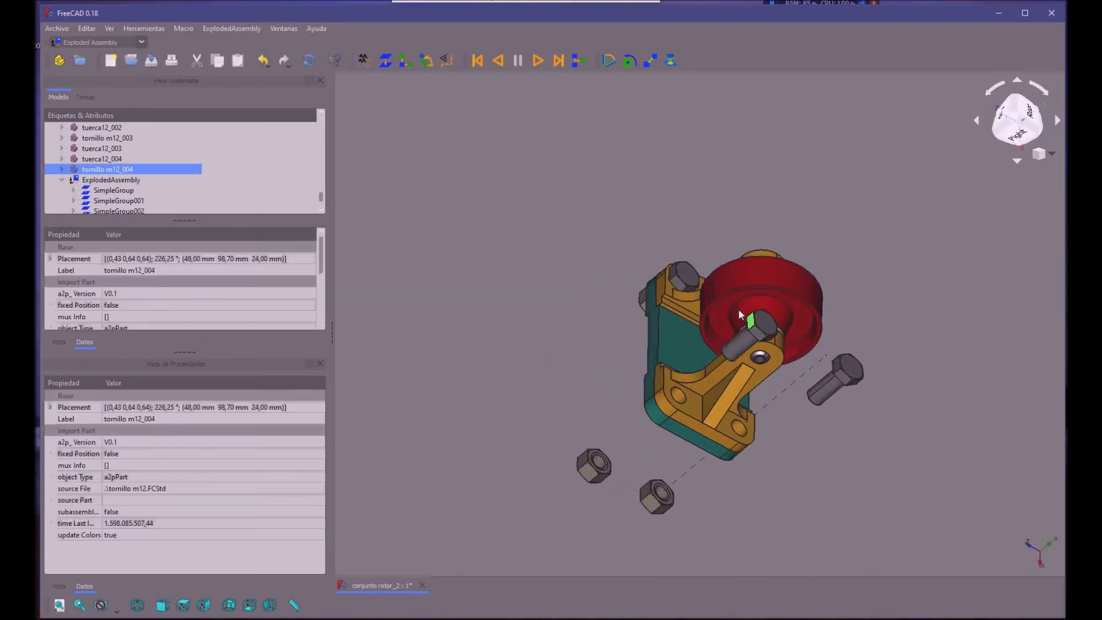
{"action": "left_click", "coordinate": [373, 54]}
{"action": "scroll", "coordinate": [264, 171], "scroll_direction": "down", "scroll_amount": 1}
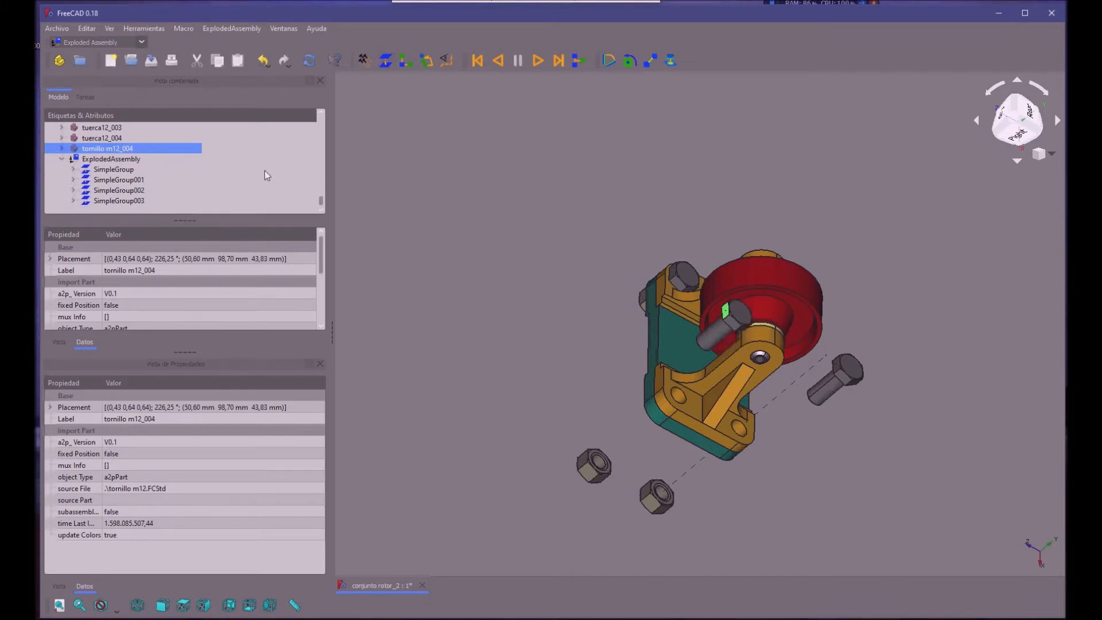
Step: Set the Distance of SimpleGroup003, the sideways explode group of bolt tornillo m12_004, to 80
{"action": "left_click", "coordinate": [131, 200]}
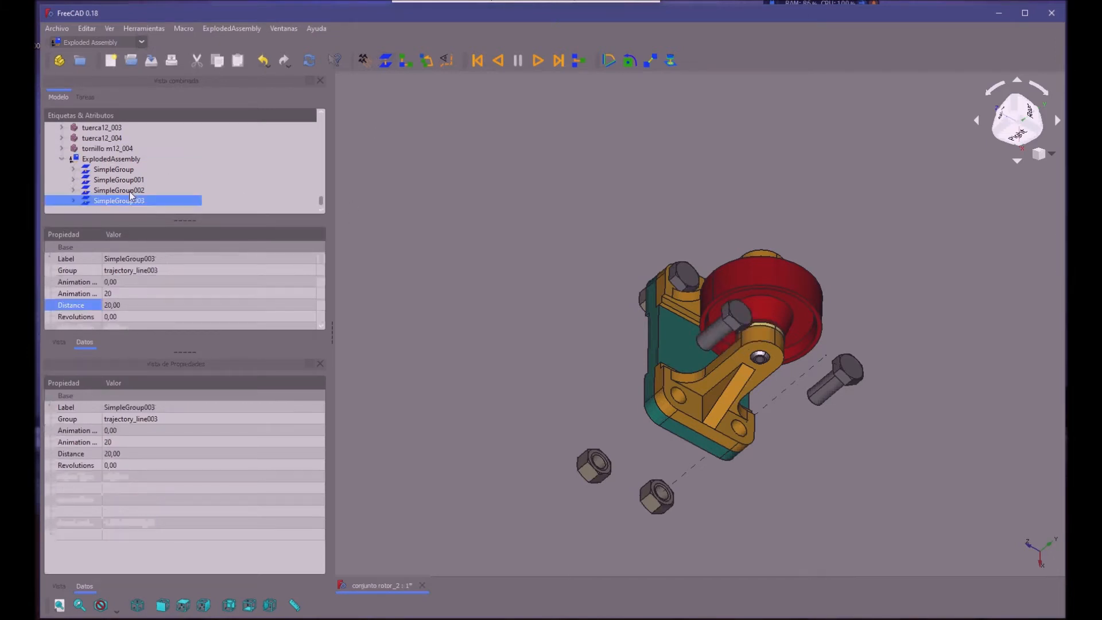
{"action": "left_click", "coordinate": [113, 299]}
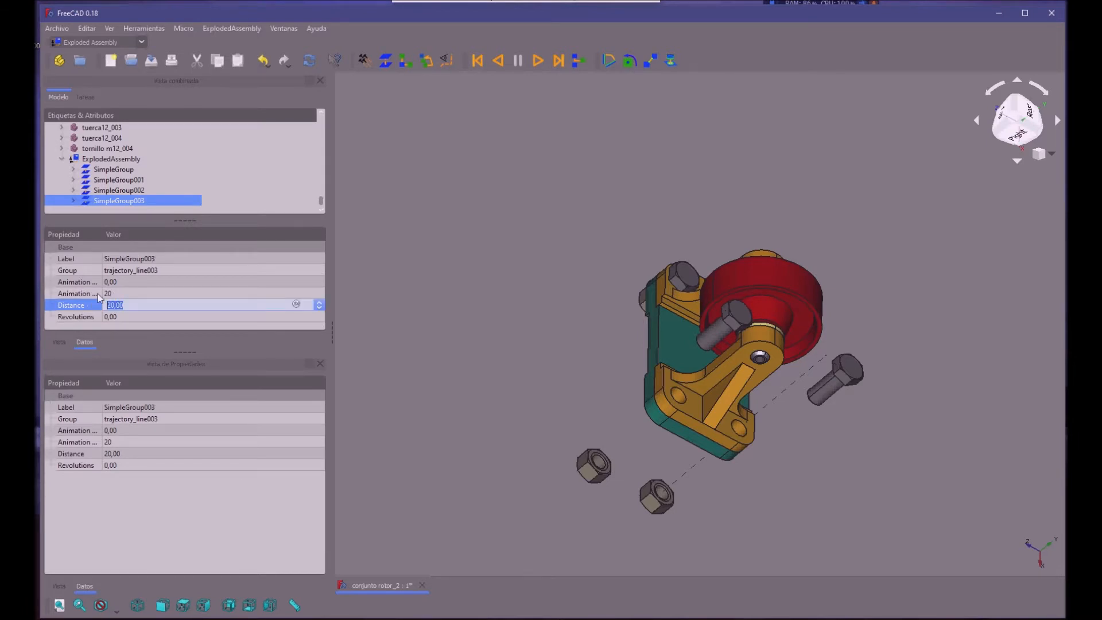
{"action": "type", "text": "80"}
{"action": "key", "text": "Return"}
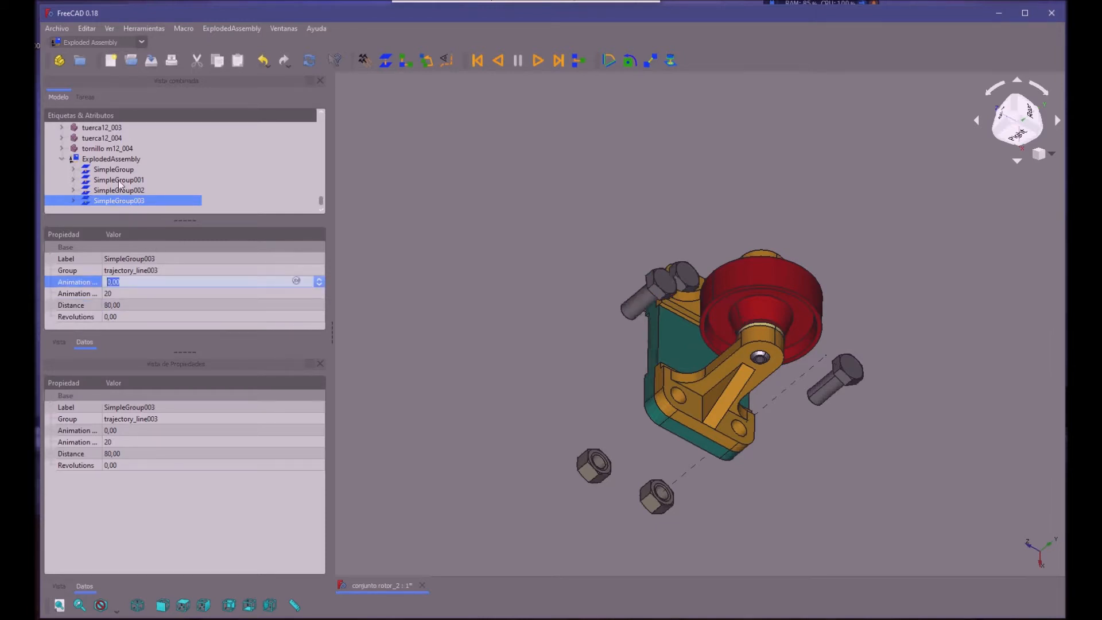
Step: Set the Distance of SimpleGroup002, the sideways explode group of the other raised bolt, to 80
{"action": "left_click", "coordinate": [119, 185]}
{"action": "left_click", "coordinate": [111, 302]}
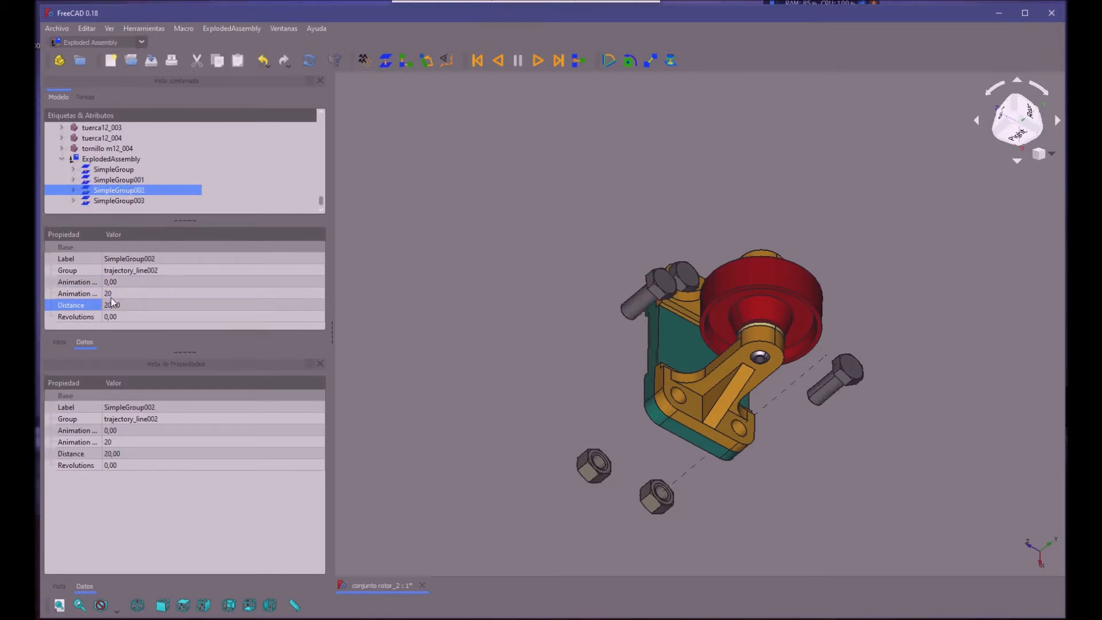
{"action": "type", "text": "80"}
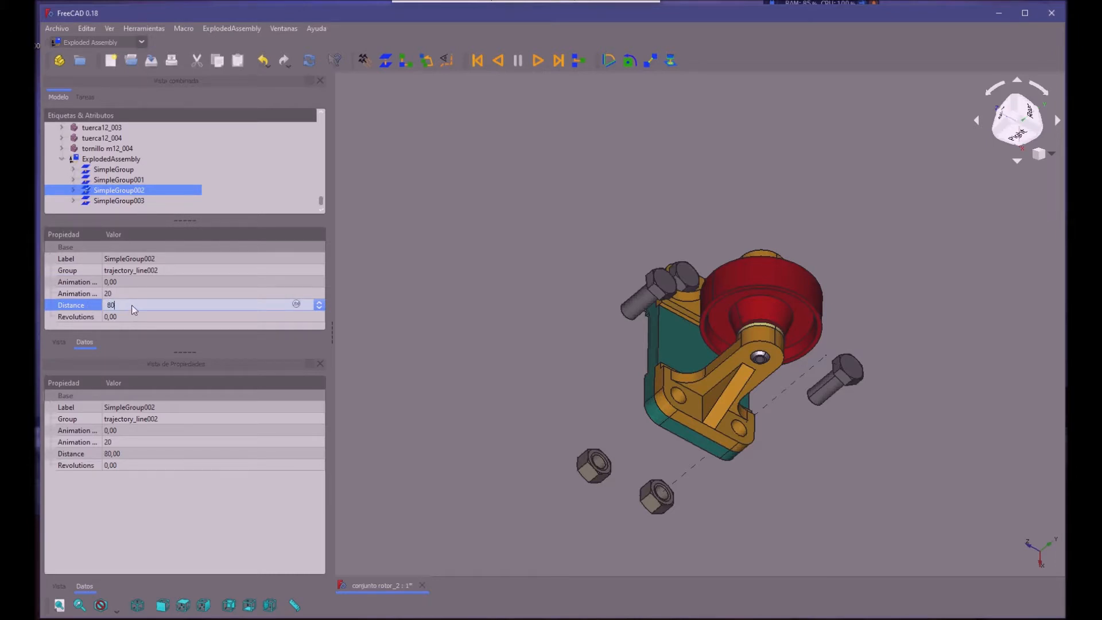
{"action": "key", "text": "Tab"}
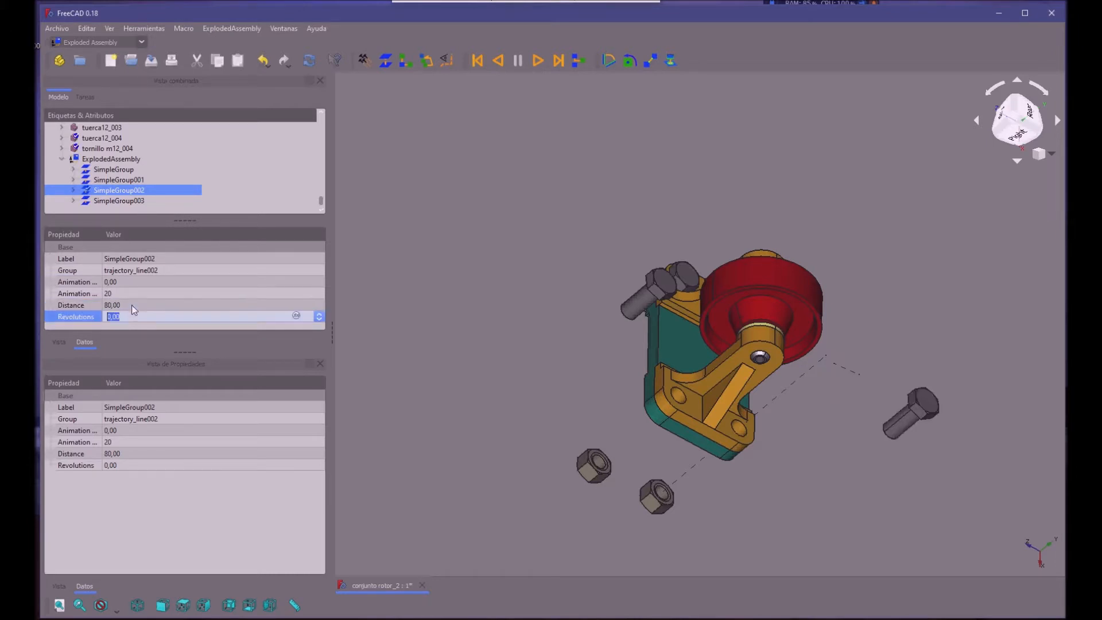
Step: Create a simple explode group in the exploded assembly from the outer end face of the base of support soporte_001
{"action": "middle_click_drag", "start_coordinate": [415, 328], "coordinate": [346, 290]}
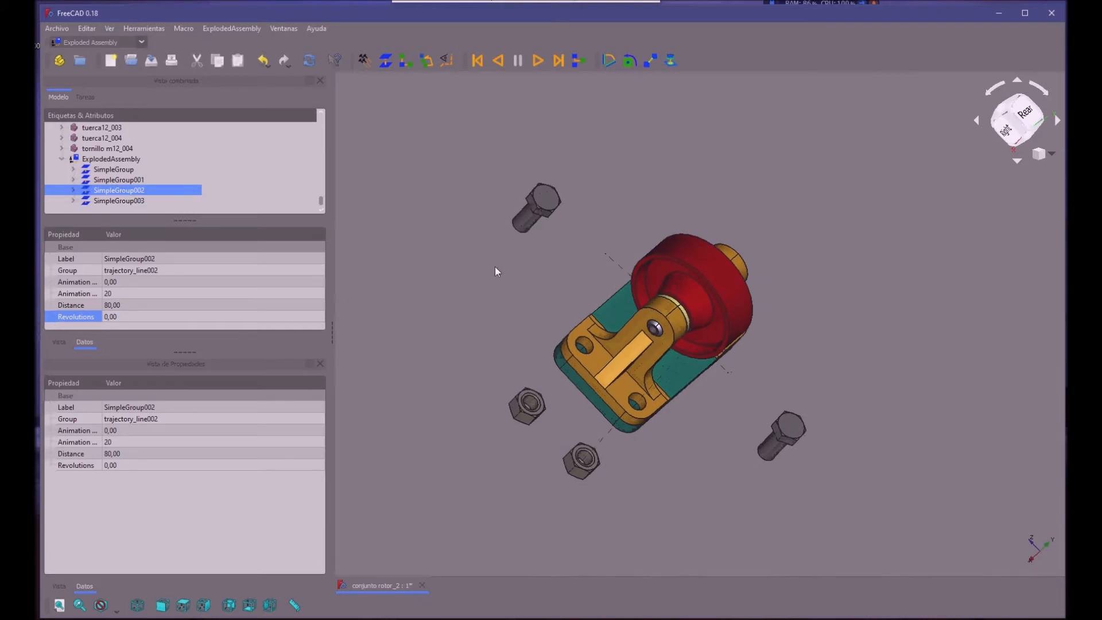
{"action": "middle_click_drag", "start_coordinate": [584, 205], "coordinate": [534, 165]}
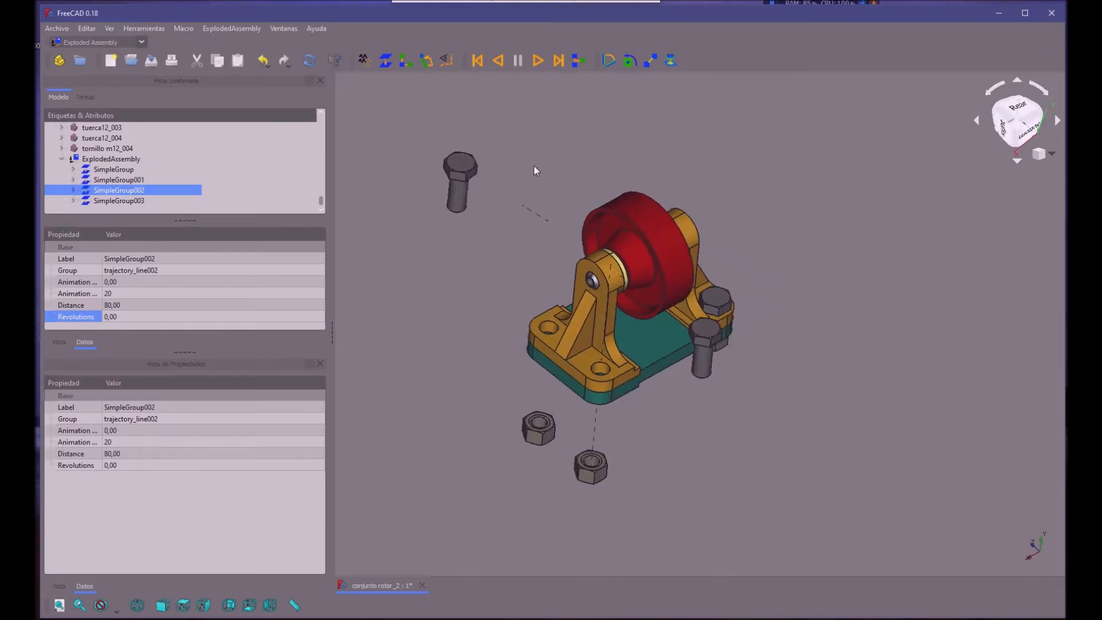
{"action": "middle_click_drag", "start_coordinate": [685, 421], "coordinate": [666, 405]}
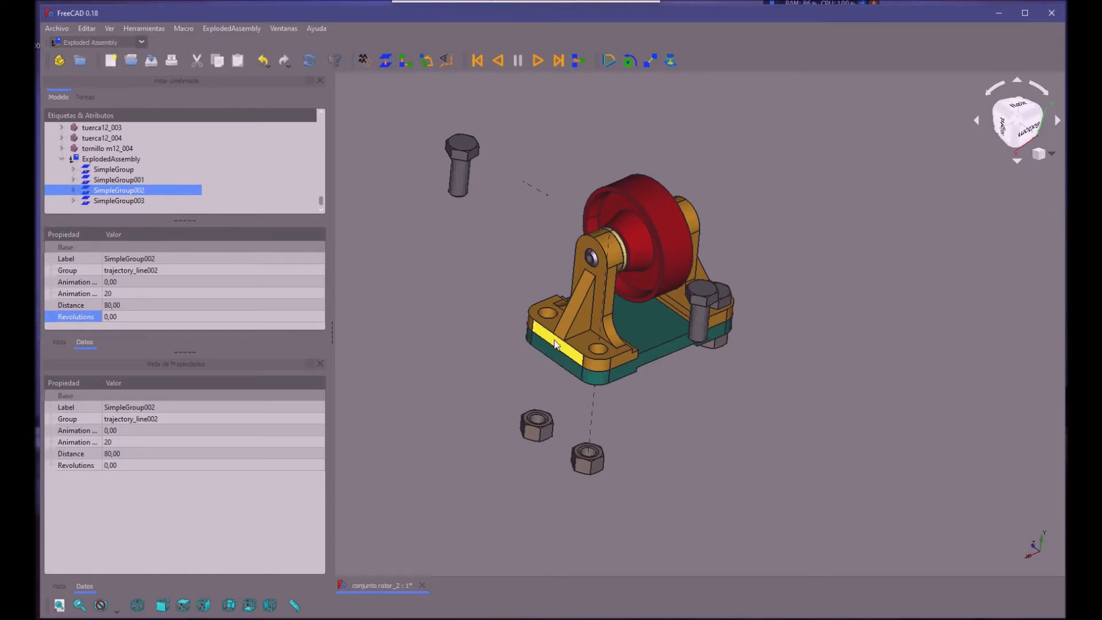
{"action": "left_click", "coordinate": [106, 158]}
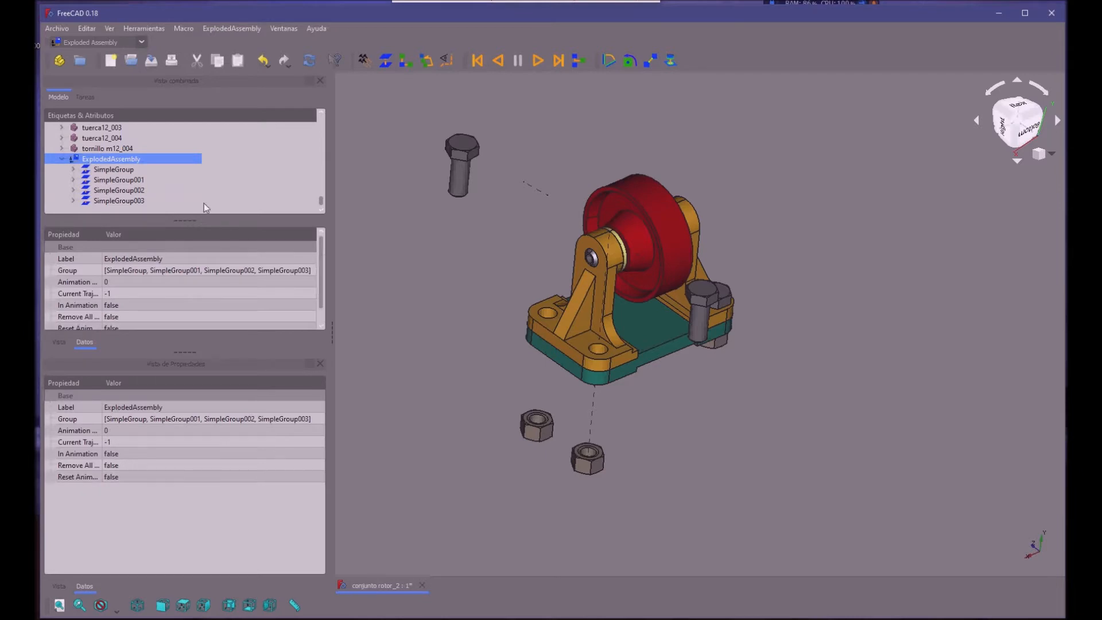
{"action": "left_click", "coordinate": [546, 336]}
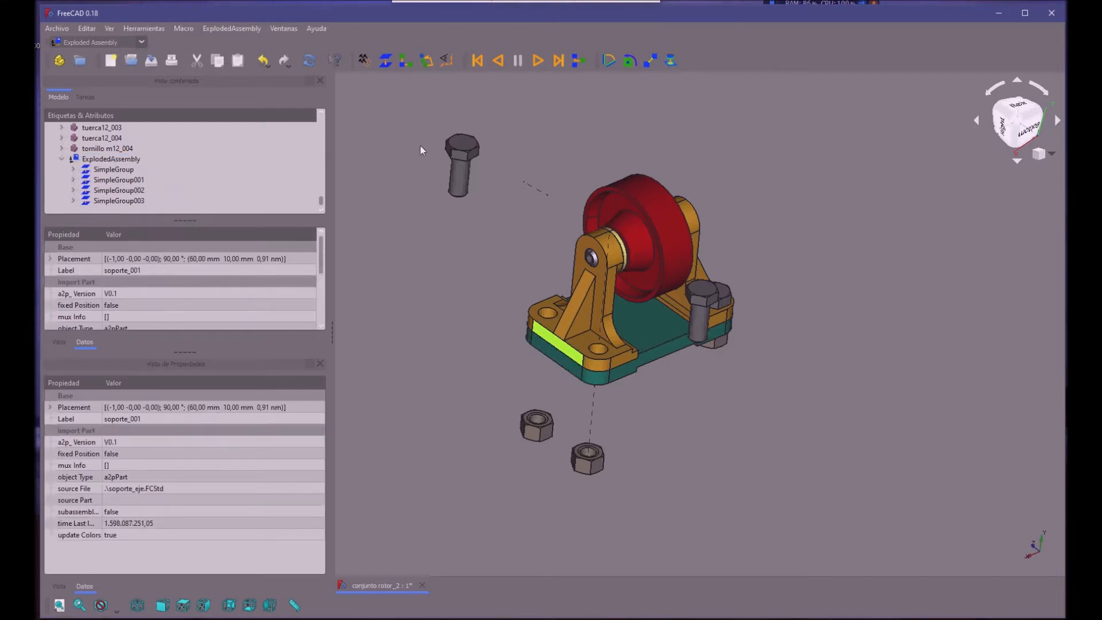
{"action": "left_click", "coordinate": [381, 56]}
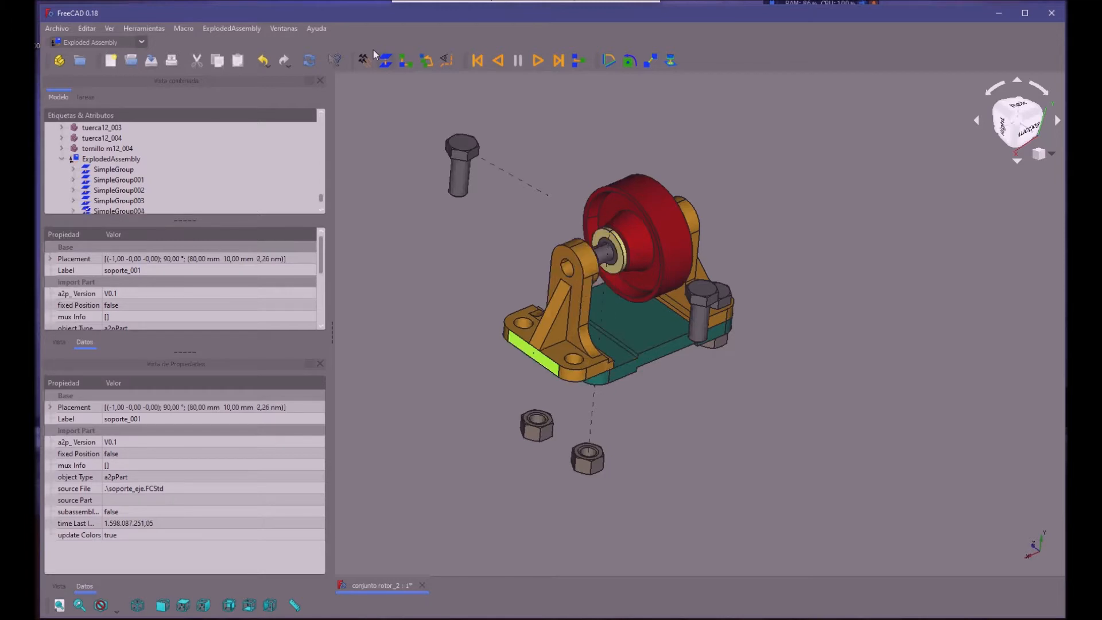
{"action": "left_click", "coordinate": [362, 274]}
Step: Set the Distance of the explode group of support soporte_001 to 80
{"action": "scroll", "coordinate": [226, 156], "scroll_direction": "down", "scroll_amount": 1}
{"action": "left_click", "coordinate": [117, 200]}
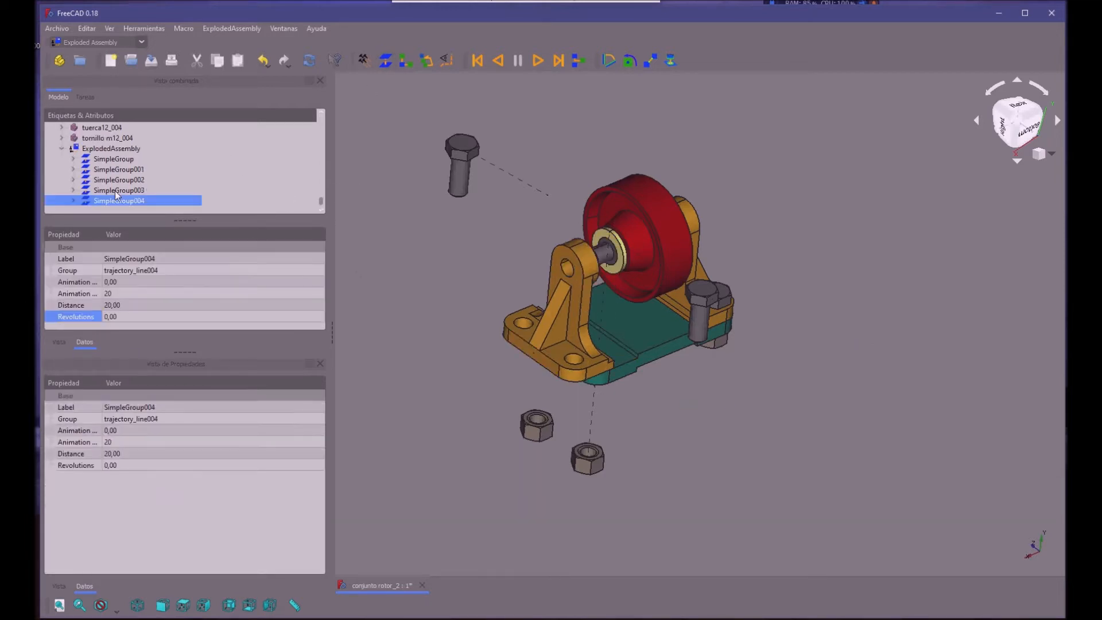
{"action": "left_click", "coordinate": [115, 297]}
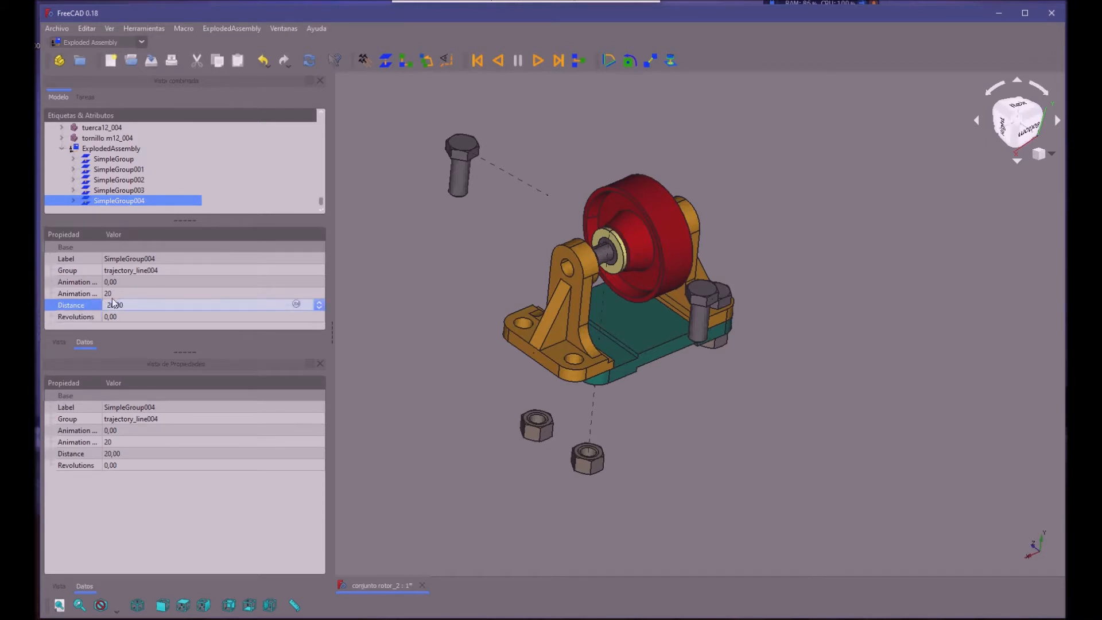
{"action": "type", "text": "80"}
{"action": "key", "text": "shift+Tab"}
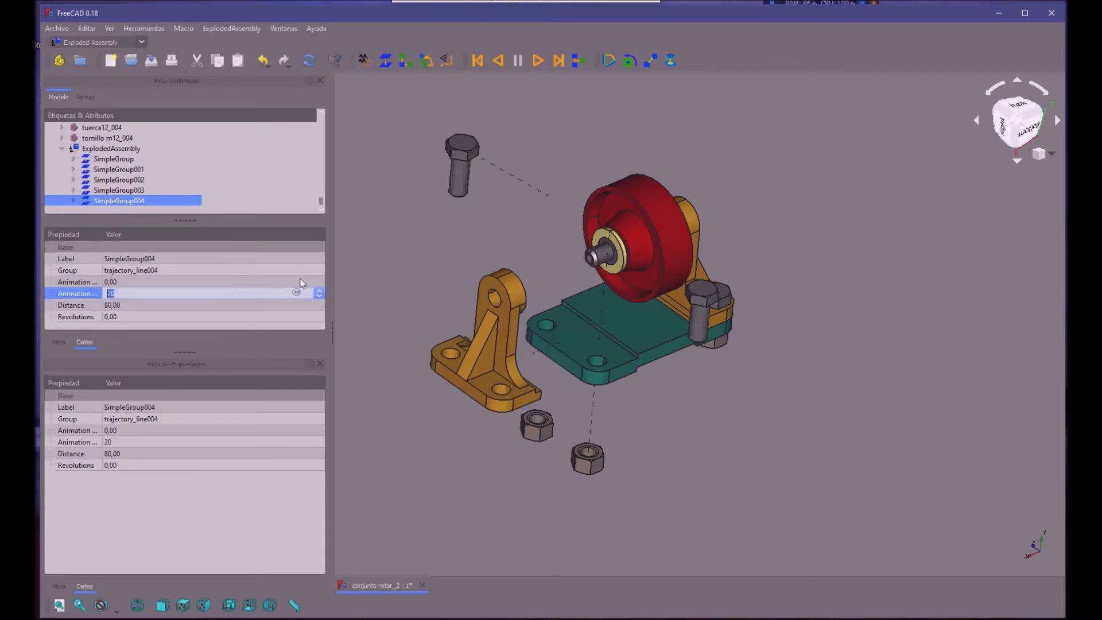
Step: Create a simple explode group from the flange face of bushing casquillo_001 and set its Distance to 60
{"action": "mouse_move", "coordinate": [640, 433]}
{"action": "middle_mouse_down"}
{"action": "mouse_move", "coordinate": [586, 428]}
{"action": "mouse_move", "coordinate": [641, 434]}
{"action": "mouse_move", "coordinate": [637, 443]}
{"action": "middle_mouse_up"}
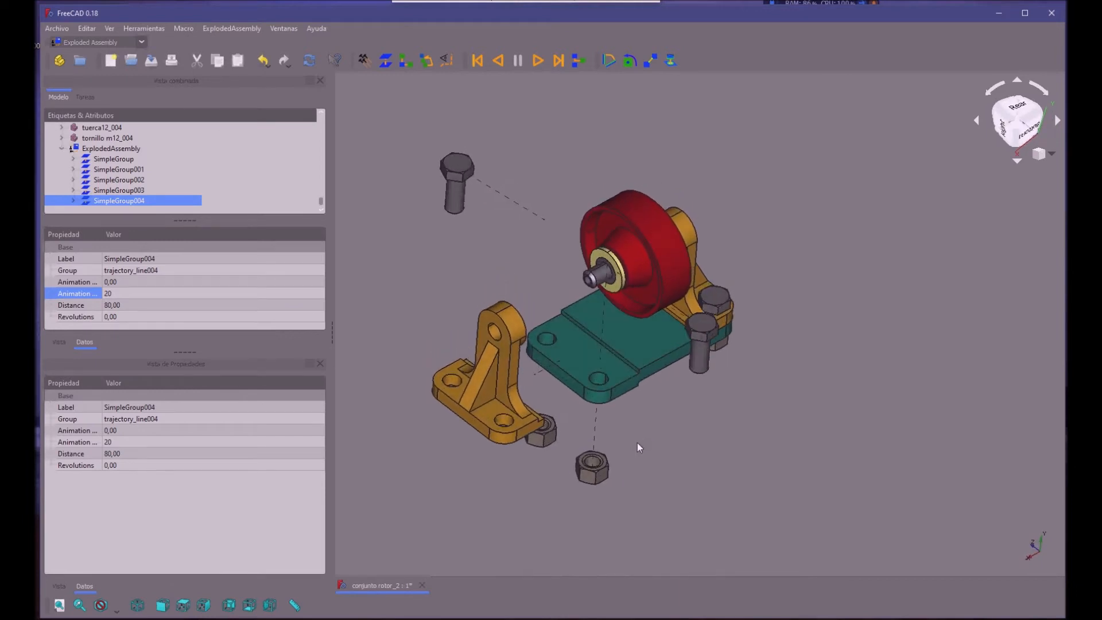
{"action": "left_click", "coordinate": [605, 284]}
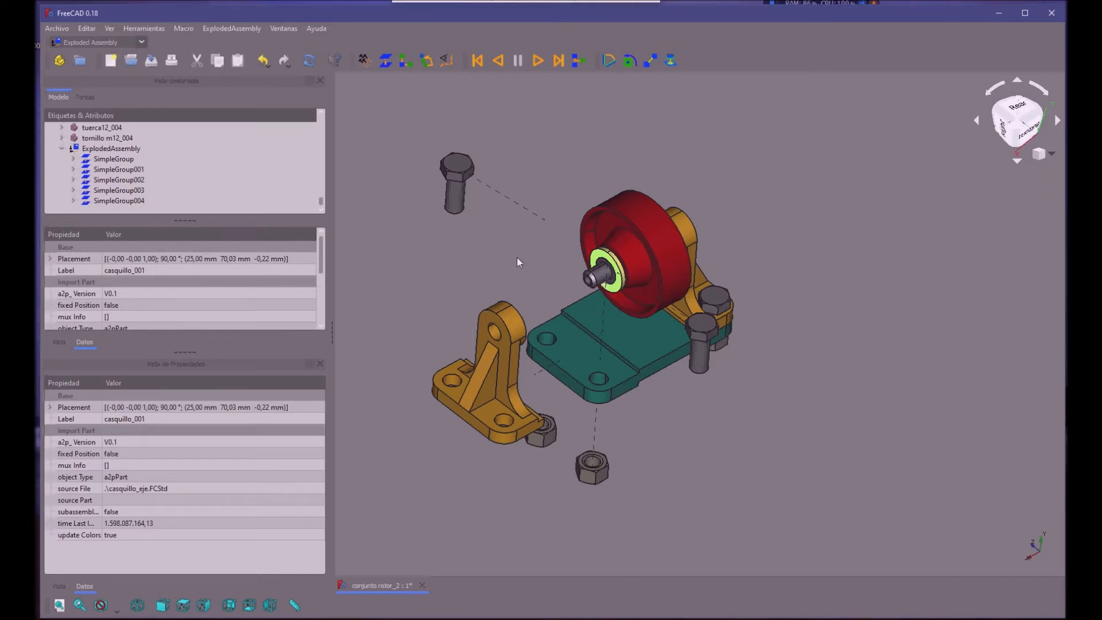
{"action": "left_click", "coordinate": [379, 60]}
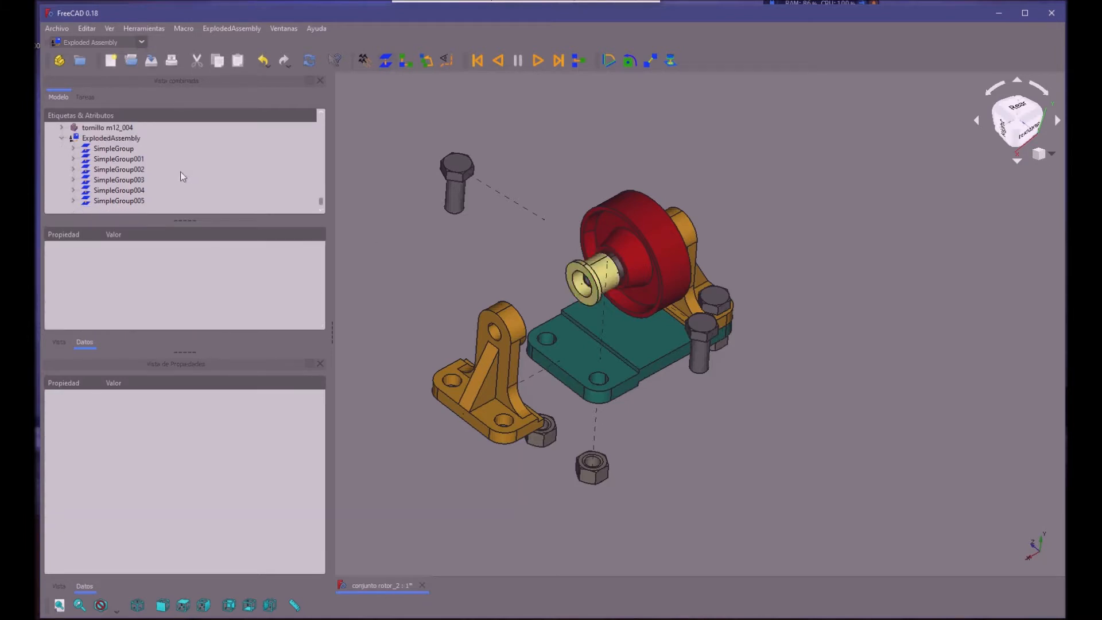
{"action": "left_click", "coordinate": [125, 207]}
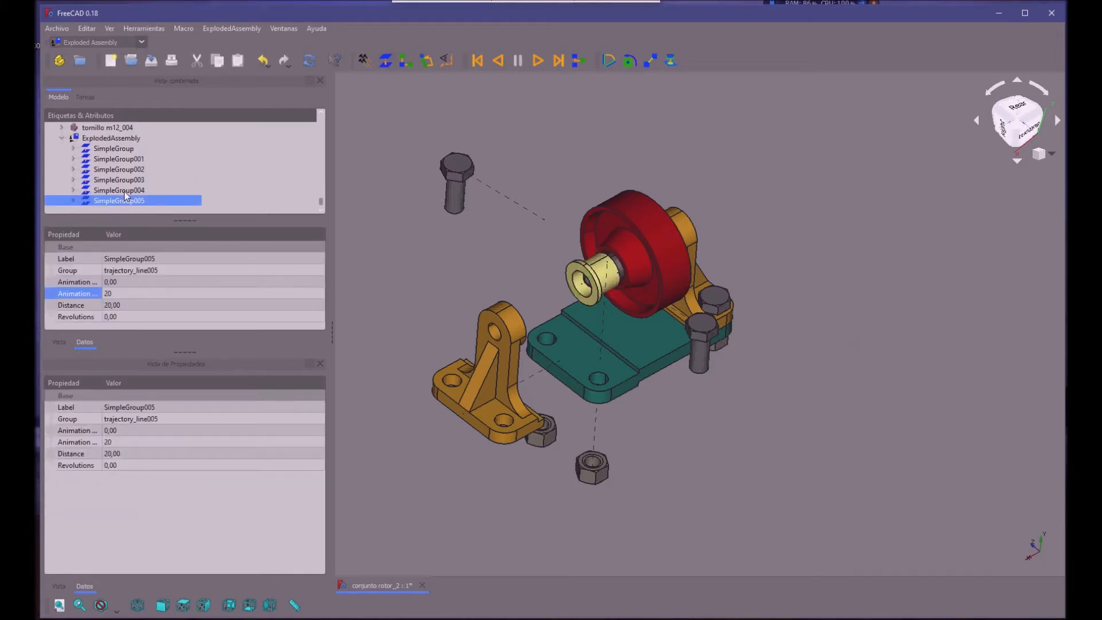
{"action": "left_click", "coordinate": [119, 301]}
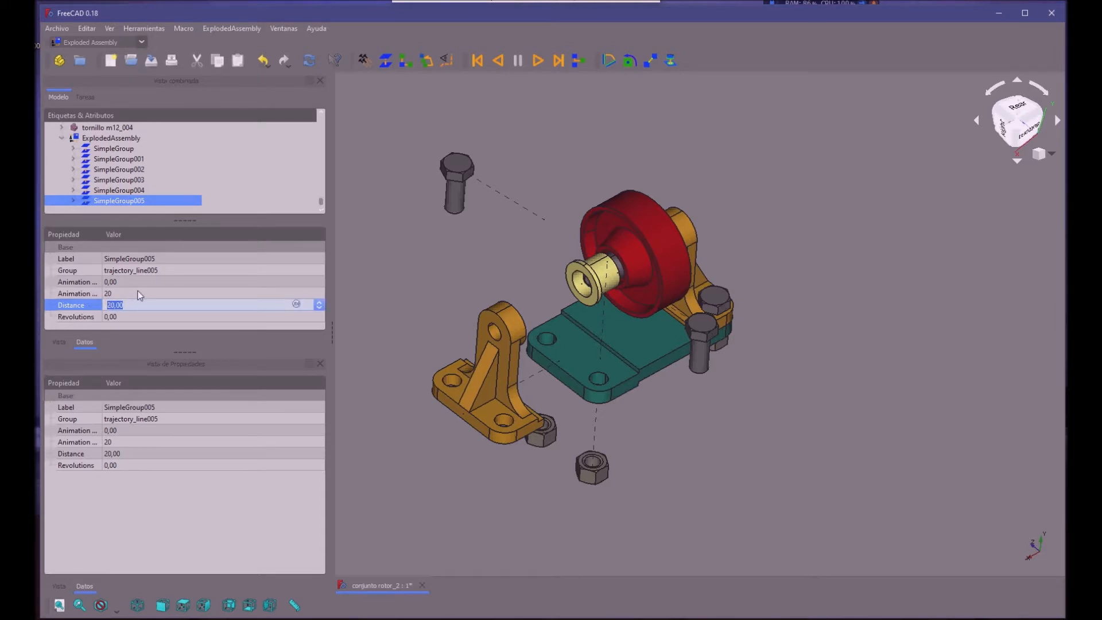
{"action": "type", "text": "60"}
{"action": "key", "text": "shift+Tab"}
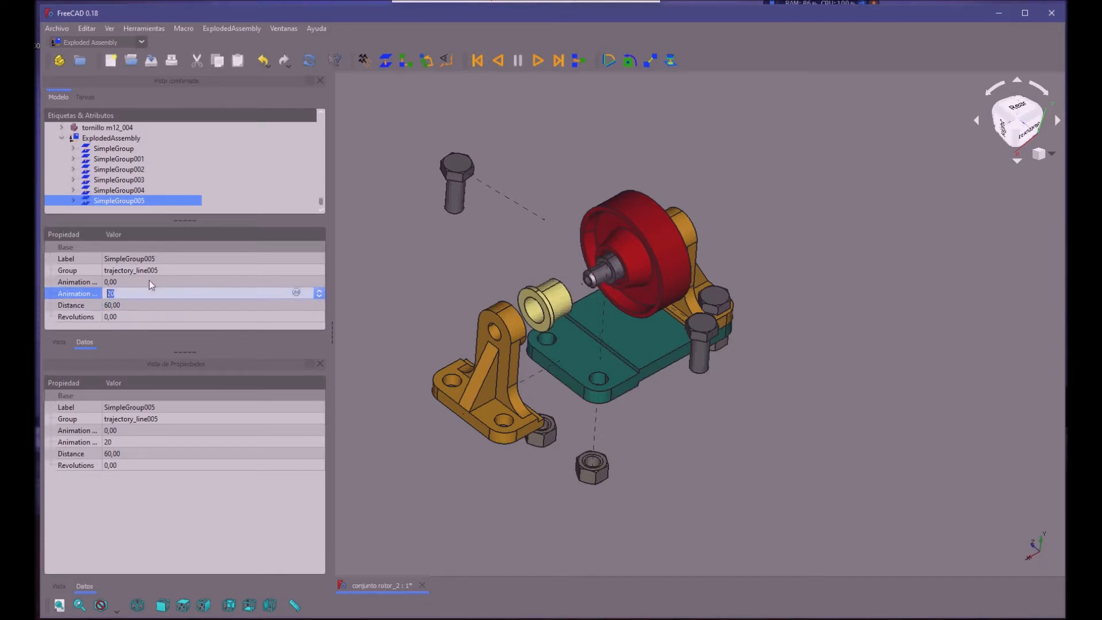
Step: Create a second simple explode group from the outer cylindrical face of bushing casquillo_001, moving it upward with a Distance of 50
{"action": "left_click", "coordinate": [553, 308]}
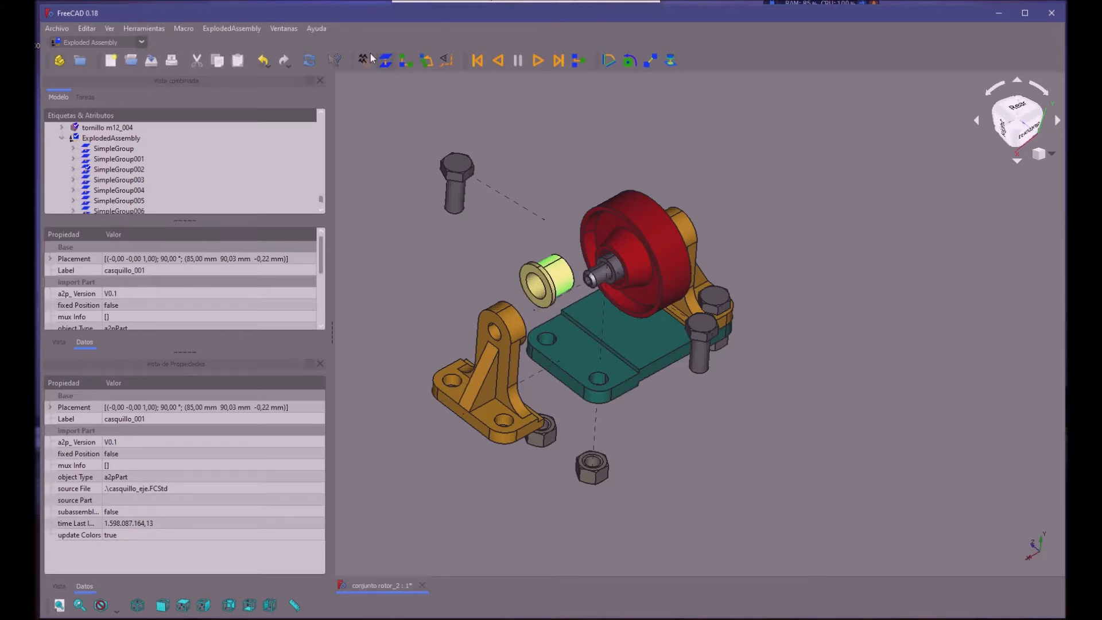
{"action": "scroll", "coordinate": [236, 177], "scroll_direction": "down", "scroll_amount": 1}
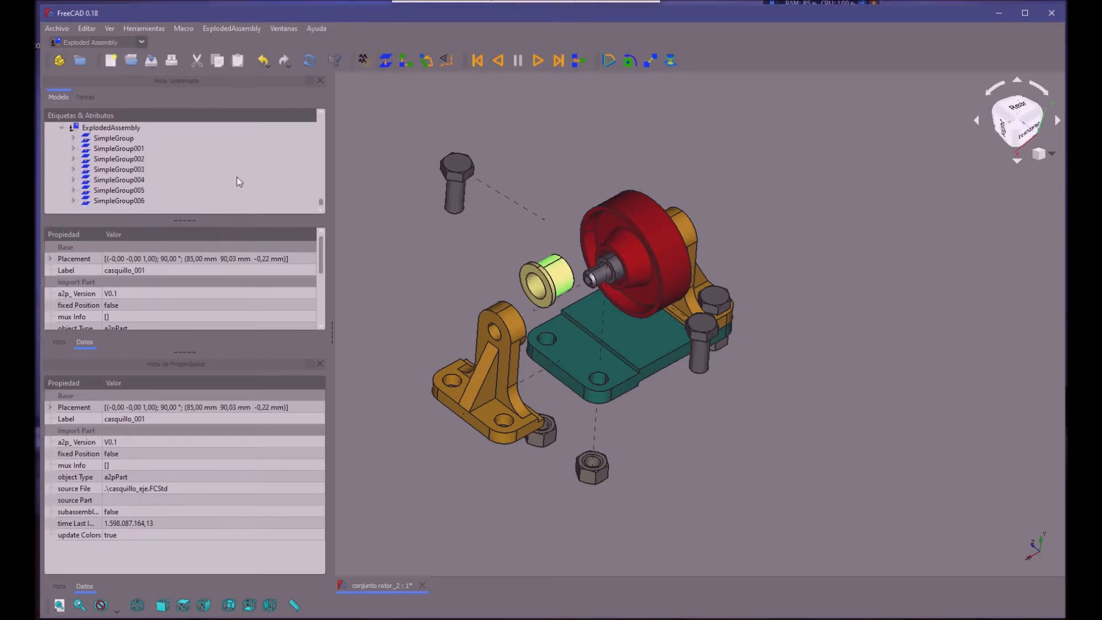
{"action": "left_click", "coordinate": [131, 198]}
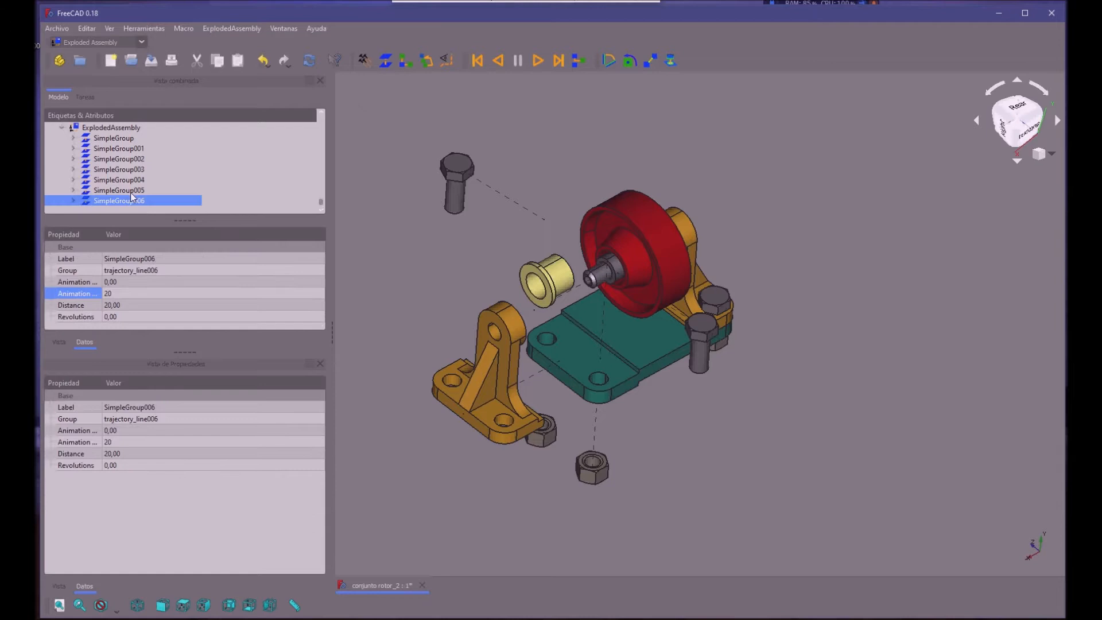
{"action": "left_click", "coordinate": [120, 304]}
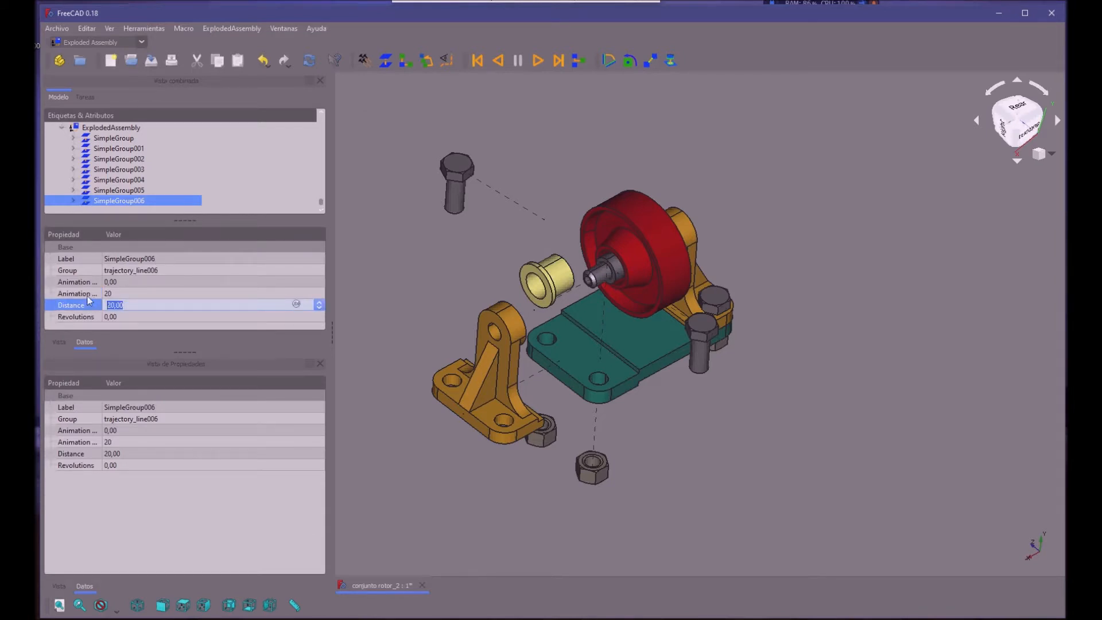
{"action": "type", "text": "50"}
{"action": "key", "text": "Return"}
{"action": "key", "text": "Up"}
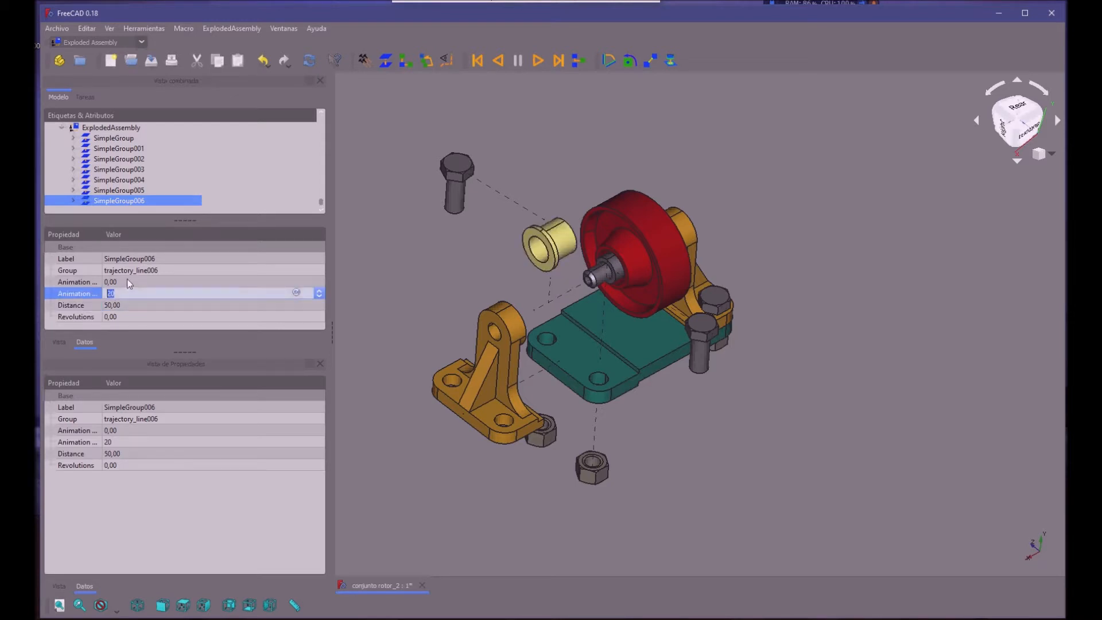
Step: Set the Distance of the bushing's upward explode group SimpleGroup006 to 80
{"action": "middle_click_drag", "start_coordinate": [472, 414], "coordinate": [442, 437]}
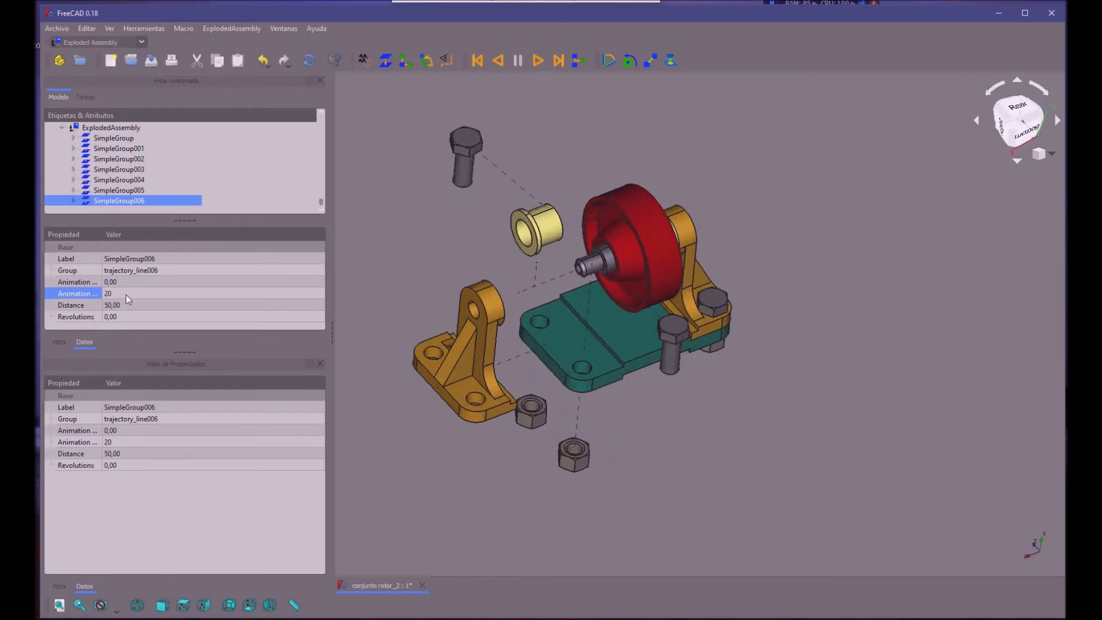
{"action": "left_click", "coordinate": [84, 304]}
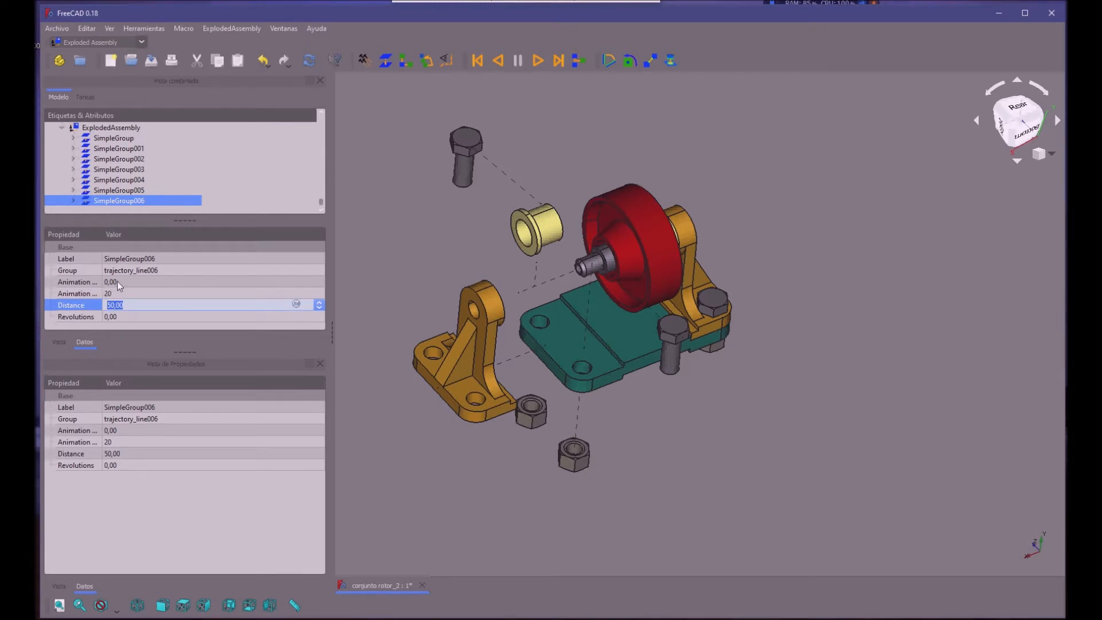
{"action": "type", "text": "80"}
{"action": "left_click", "coordinate": [149, 292]}
{"action": "key", "text": "Return"}
Step: Set the Distance of SimpleGroup005, which moves bushing casquillo_001 along the shaft axis, to 80
{"action": "middle_click_drag", "start_coordinate": [374, 346], "coordinate": [278, 320]}
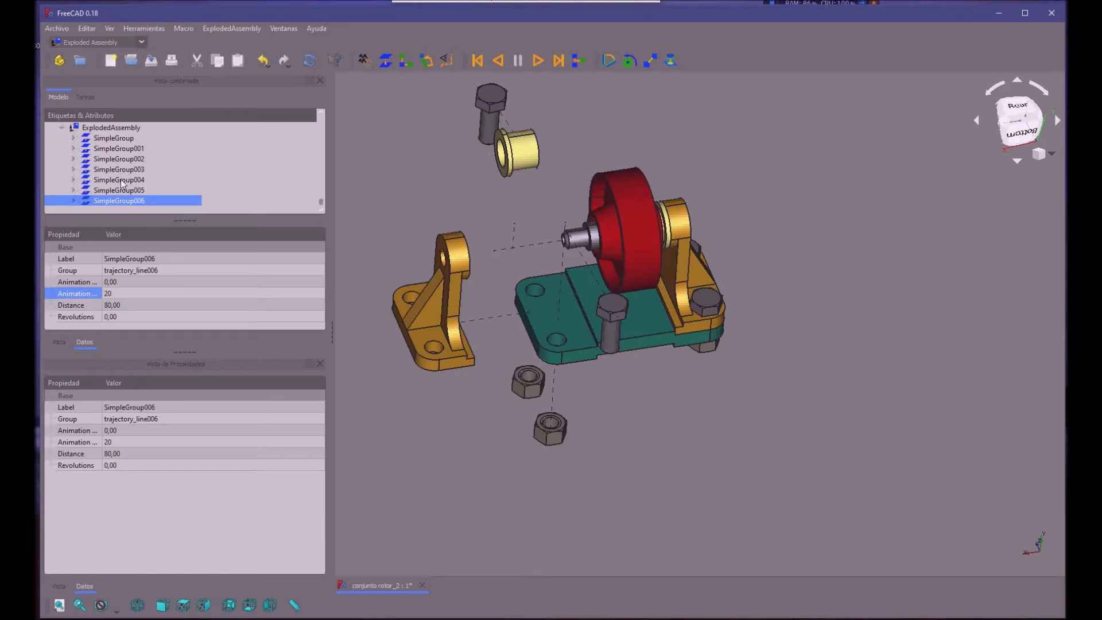
{"action": "key", "text": "Up"}
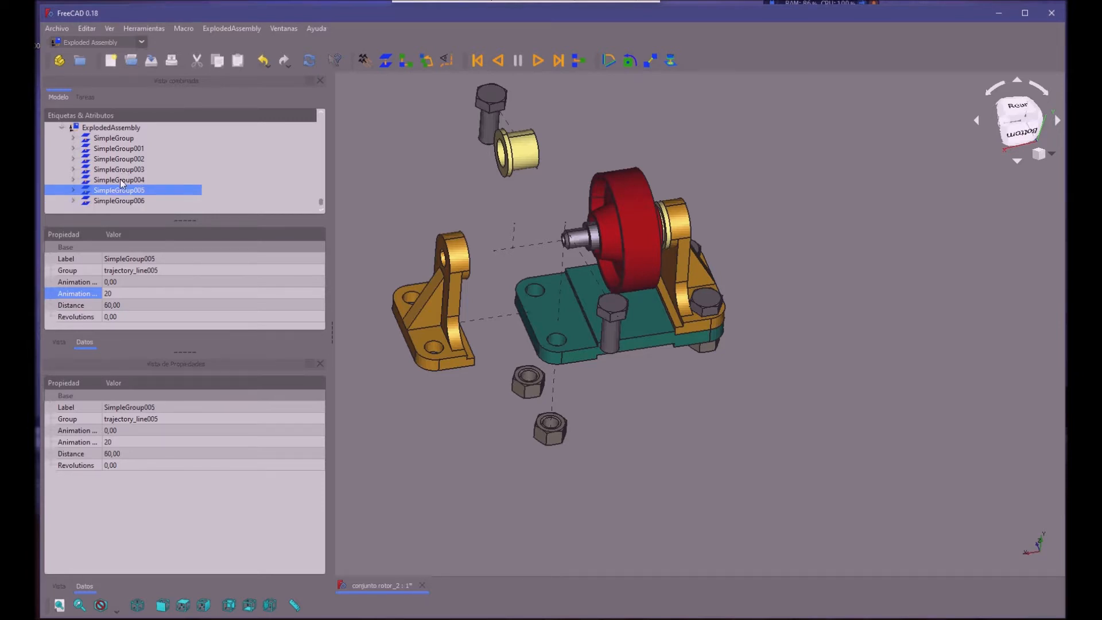
{"action": "left_click", "coordinate": [118, 302]}
{"action": "type", "text": "80"}
{"action": "left_click", "coordinate": [110, 290]}
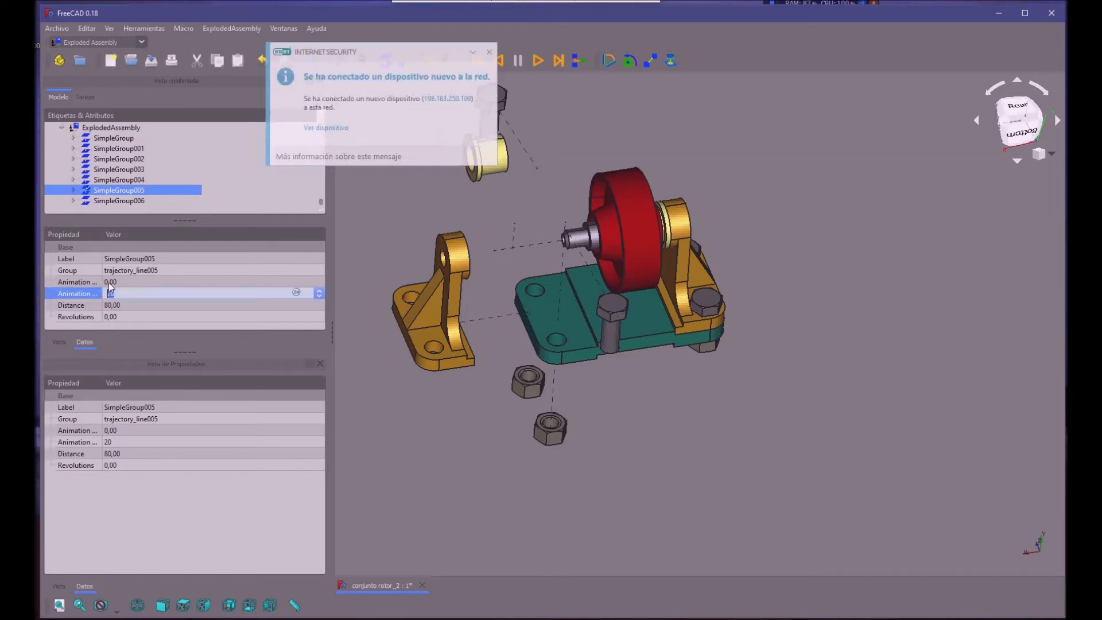
{"action": "middle_click_drag", "start_coordinate": [380, 422], "coordinate": [448, 448]}
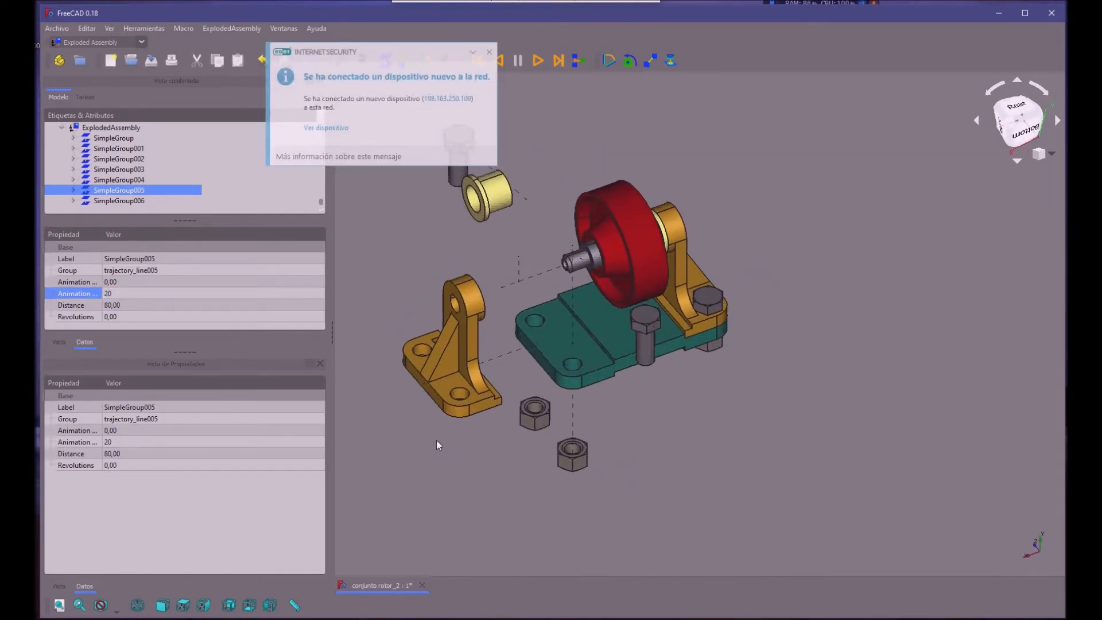
Step: Create a simple explode group that moves rotor_001 along the shaft axis, using the end face of its hub
{"action": "left_click", "coordinate": [488, 51]}
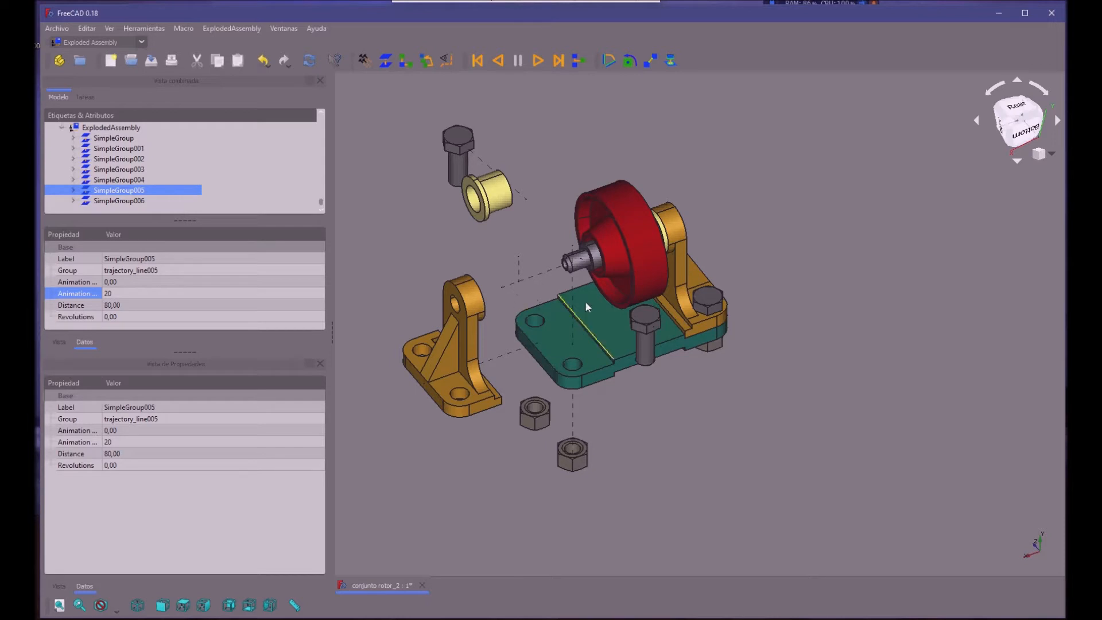
{"action": "scroll", "coordinate": [594, 269], "scroll_direction": "up", "scroll_amount": 4}
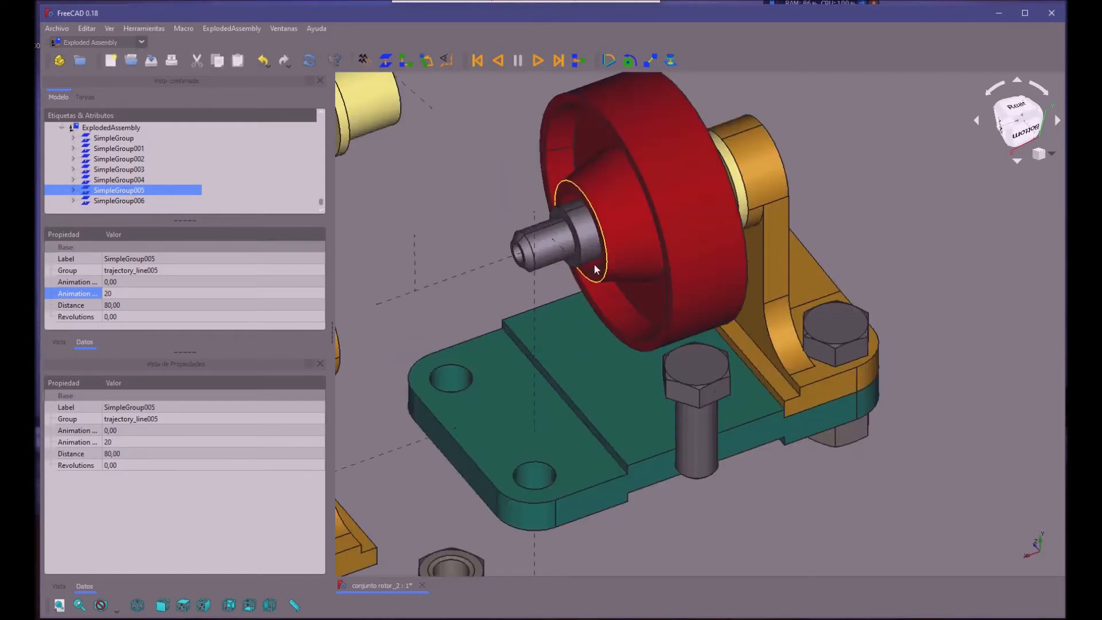
{"action": "left_click", "coordinate": [593, 270]}
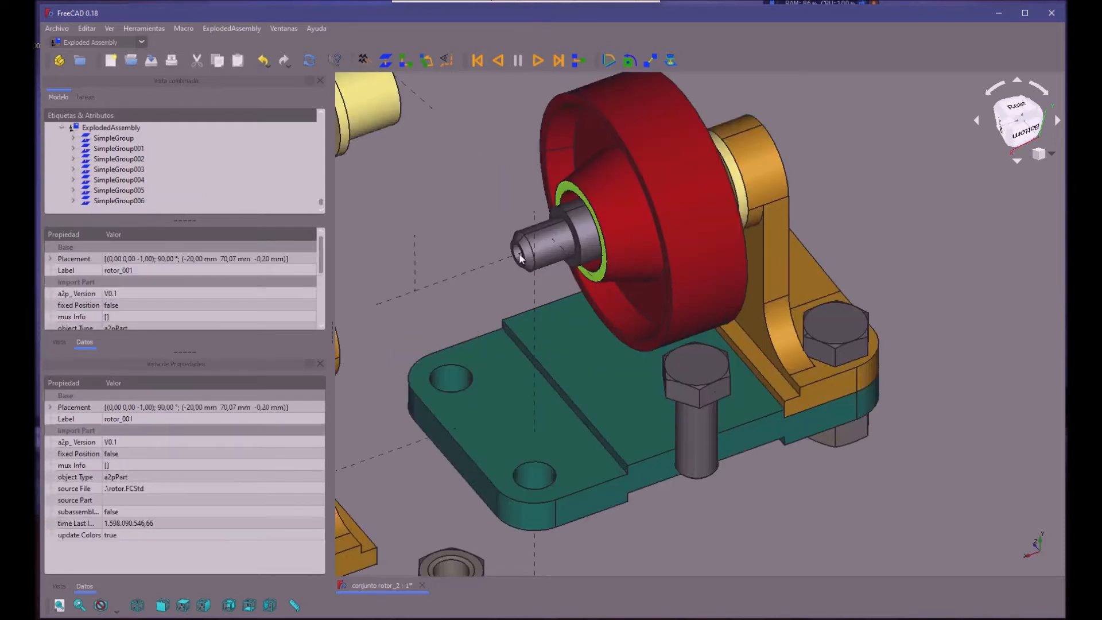
{"action": "scroll", "coordinate": [520, 260], "scroll_direction": "down", "scroll_amount": 5}
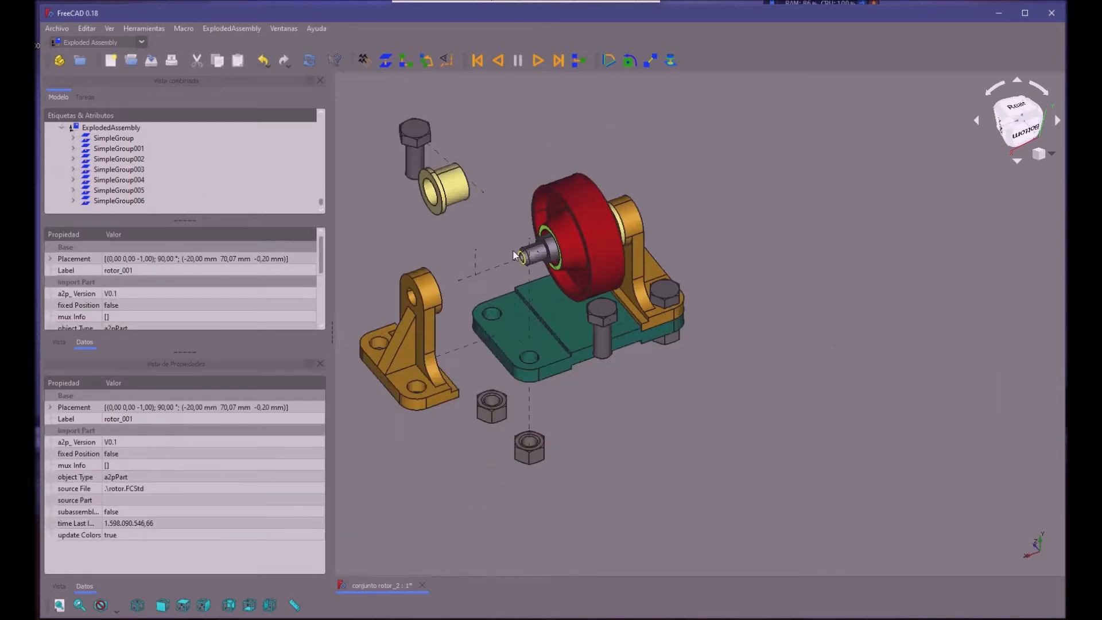
{"action": "left_click", "coordinate": [377, 52]}
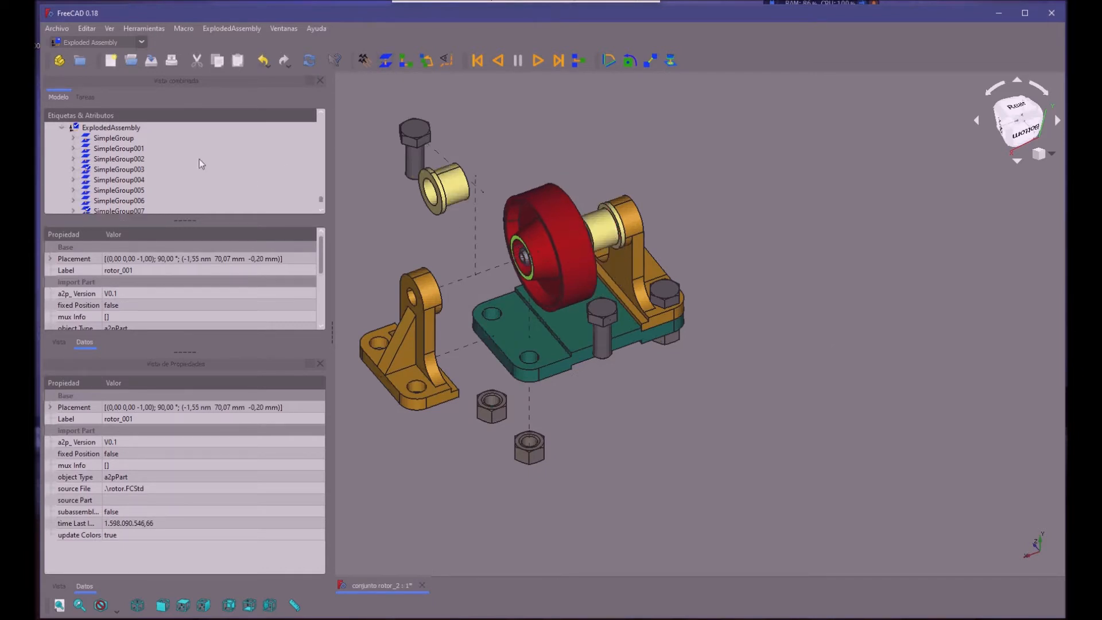
Step: Set the Distance of the rotor's axial explode group SimpleGroup007 to 50
{"action": "scroll", "coordinate": [199, 161], "scroll_direction": "down", "scroll_amount": 1}
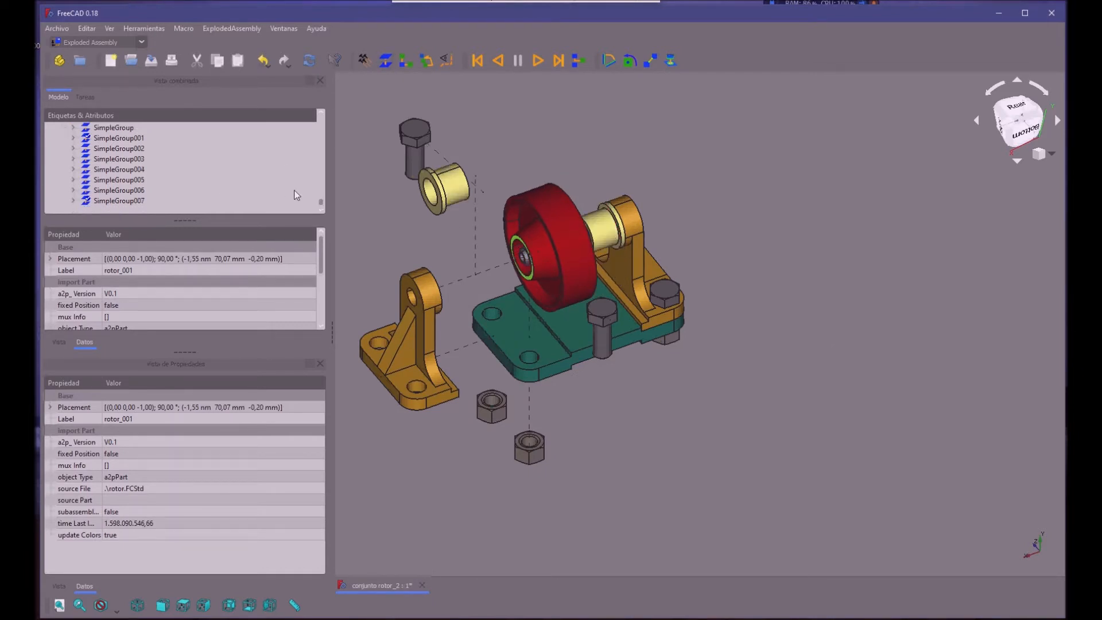
{"action": "left_click", "coordinate": [120, 196]}
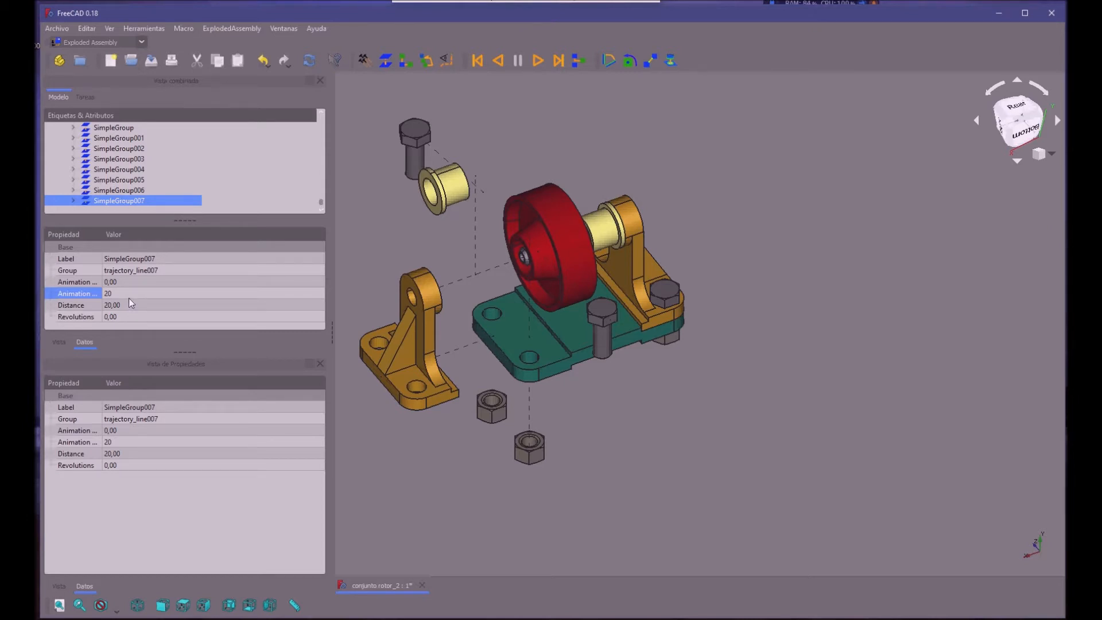
{"action": "left_click", "coordinate": [105, 301]}
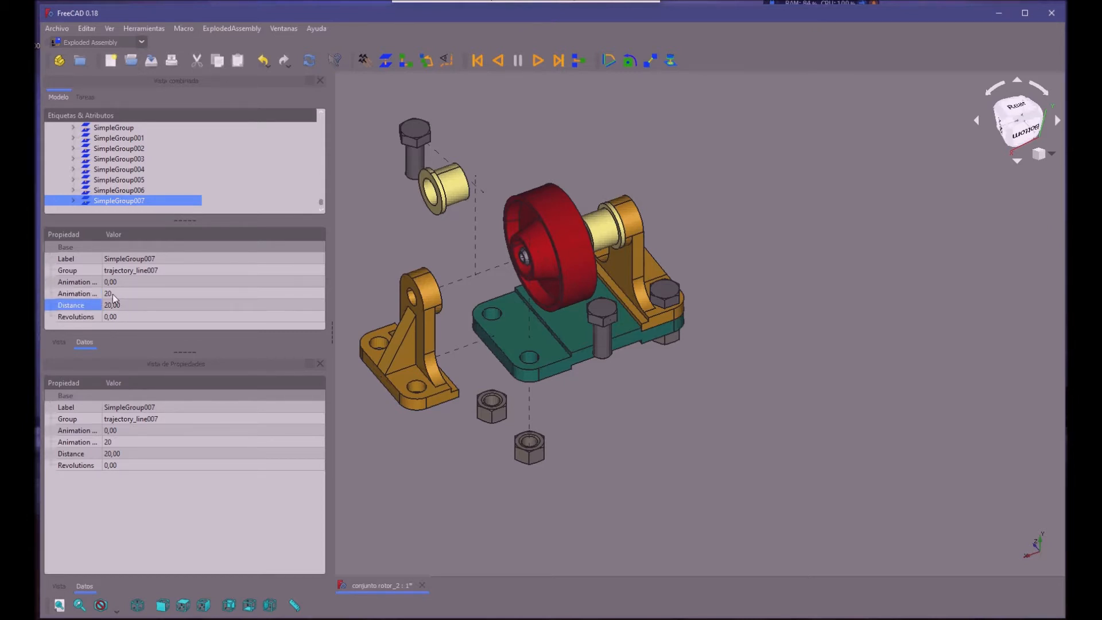
{"action": "left_click", "coordinate": [110, 301]}
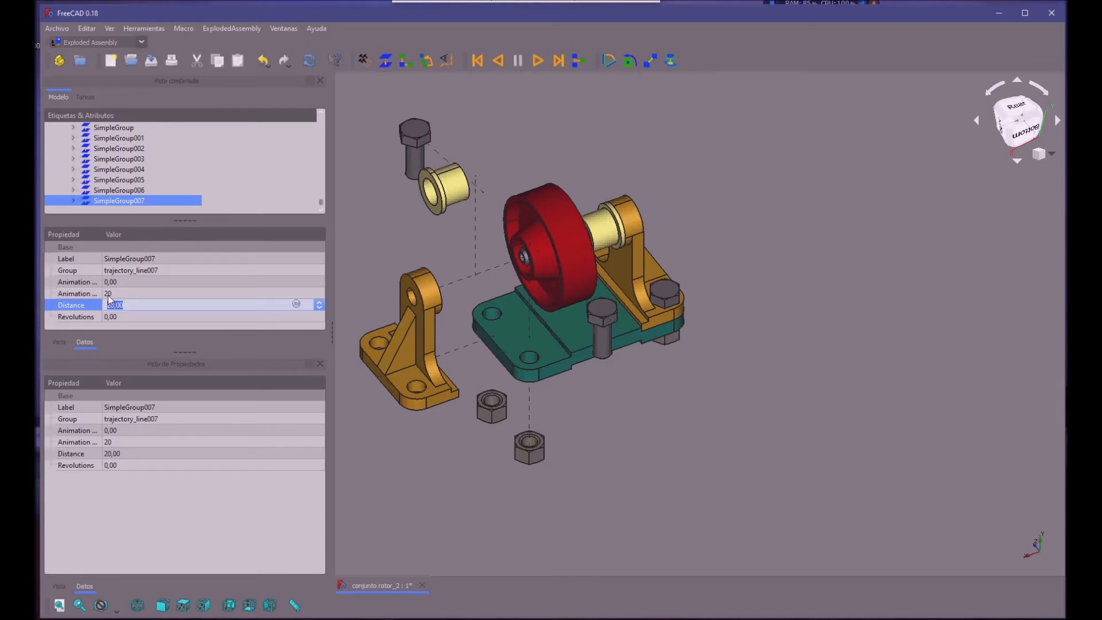
{"action": "type", "text": "50"}
{"action": "left_click", "coordinate": [108, 294]}
{"action": "middle_click_drag", "start_coordinate": [571, 437], "coordinate": [678, 420]}
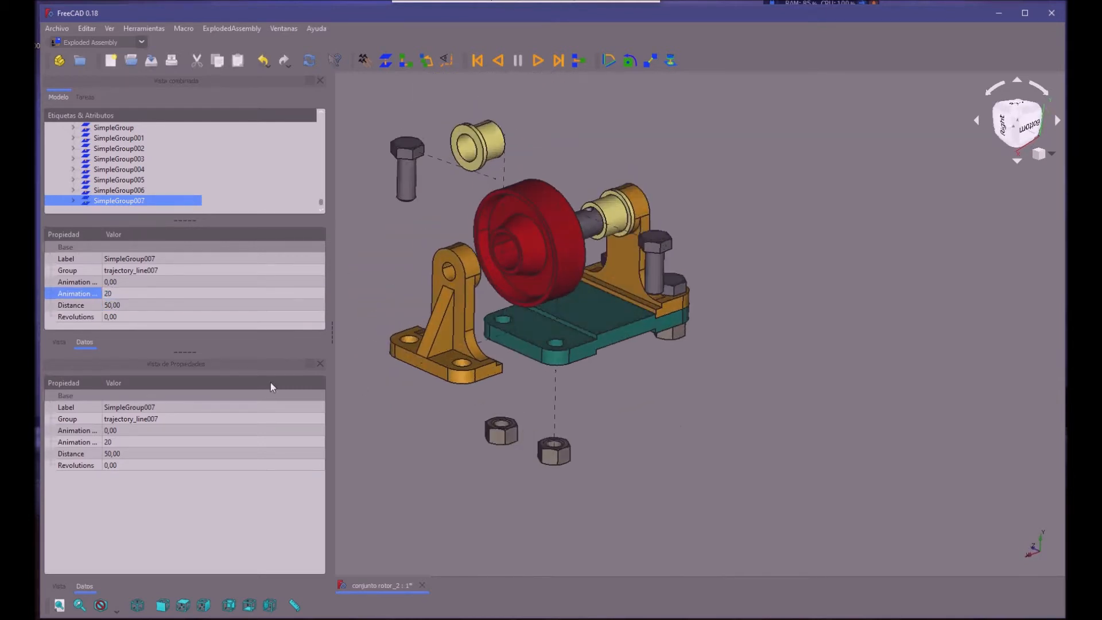
Step: Increase the Distance of SimpleGroup007 to 60 to move the rotor farther along the shaft
{"action": "left_click", "coordinate": [117, 304]}
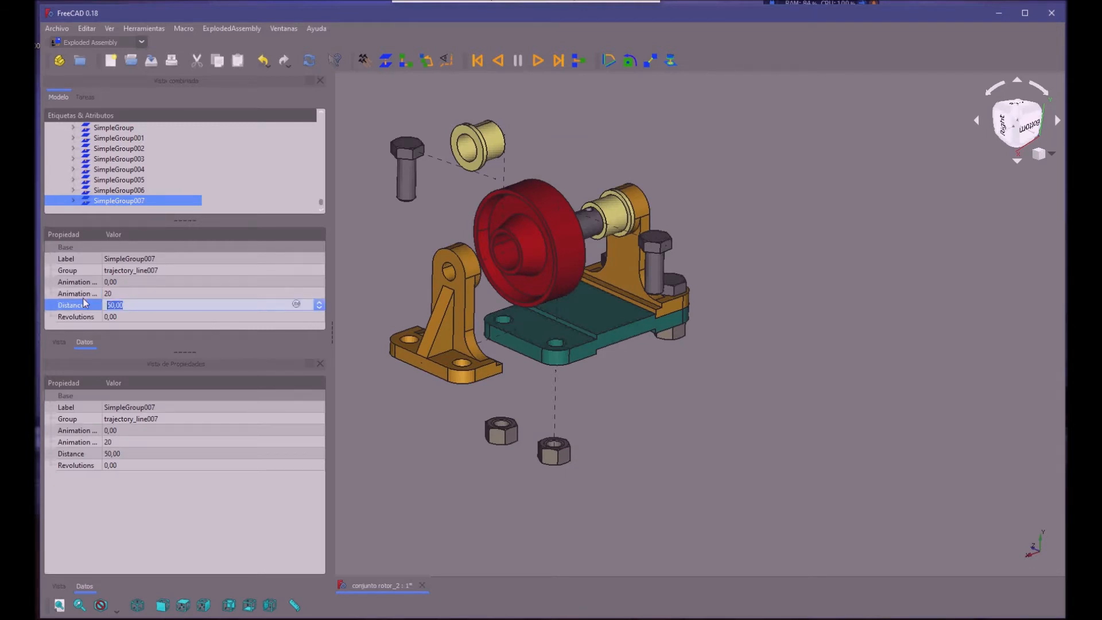
{"action": "type", "text": "60"}
{"action": "left_click", "coordinate": [114, 278]}
{"action": "middle_click_drag", "start_coordinate": [503, 408], "coordinate": [575, 469]}
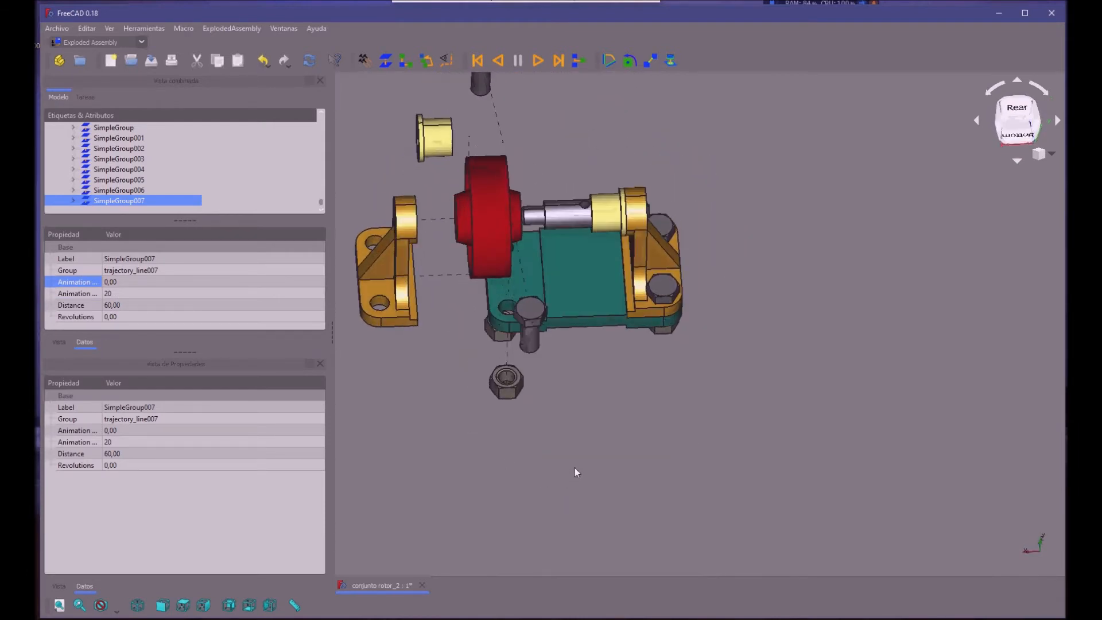
Step: Set the Distance of SimpleGroup007 to 70 so the rotor clears the shaft end
{"action": "left_click", "coordinate": [116, 303]}
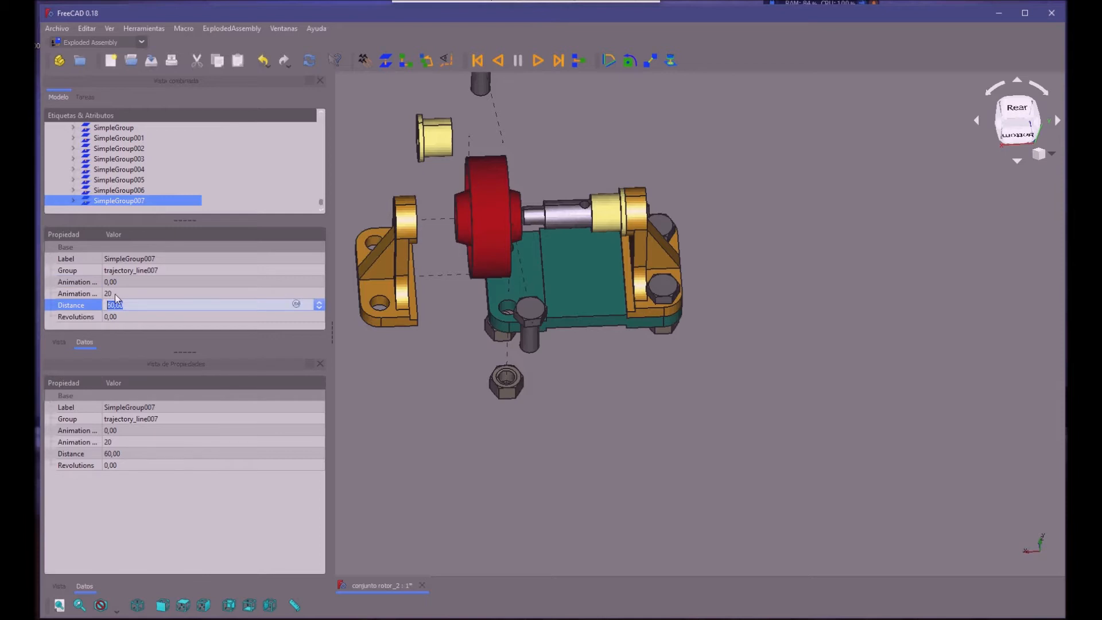
{"action": "type", "text": "70"}
{"action": "key", "text": "Return"}
{"action": "key", "text": "Up"}
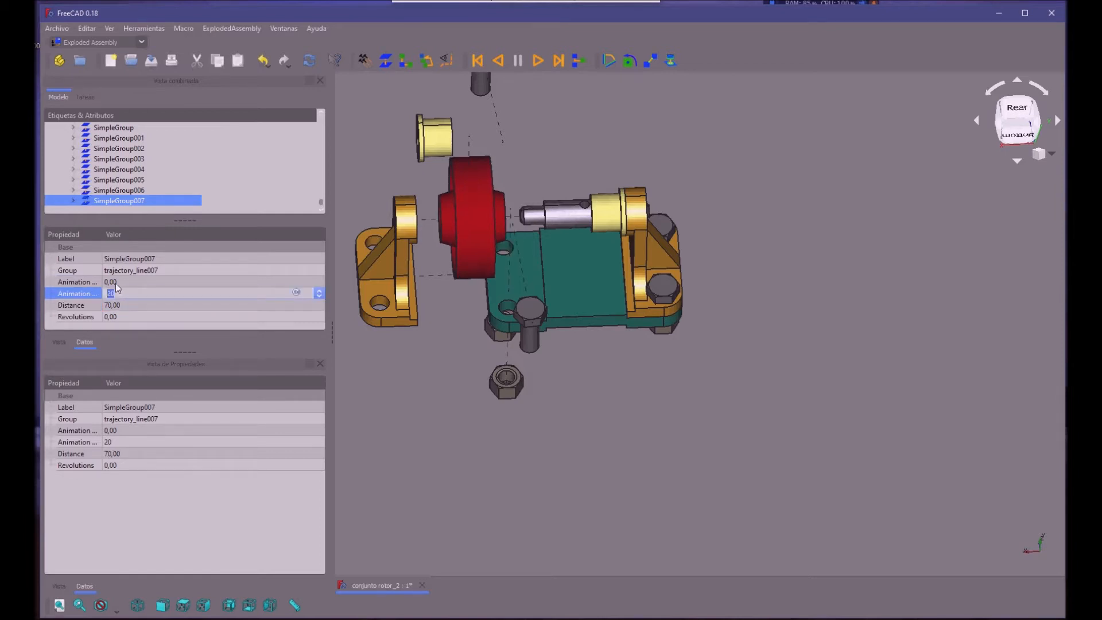
{"action": "middle_click_drag", "start_coordinate": [399, 433], "coordinate": [506, 406]}
{"action": "middle_click_drag", "start_coordinate": [360, 334], "coordinate": [598, 404]}
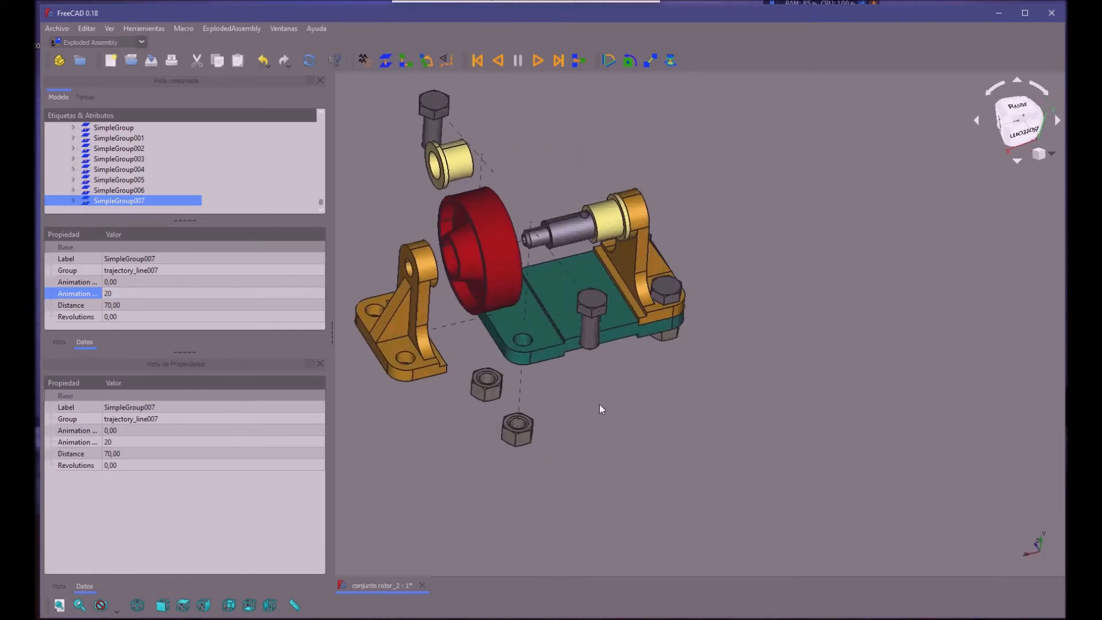
Step: Create a second simple explode group for rotor_001 from its outer cylindrical face
{"action": "left_click", "coordinate": [499, 287]}
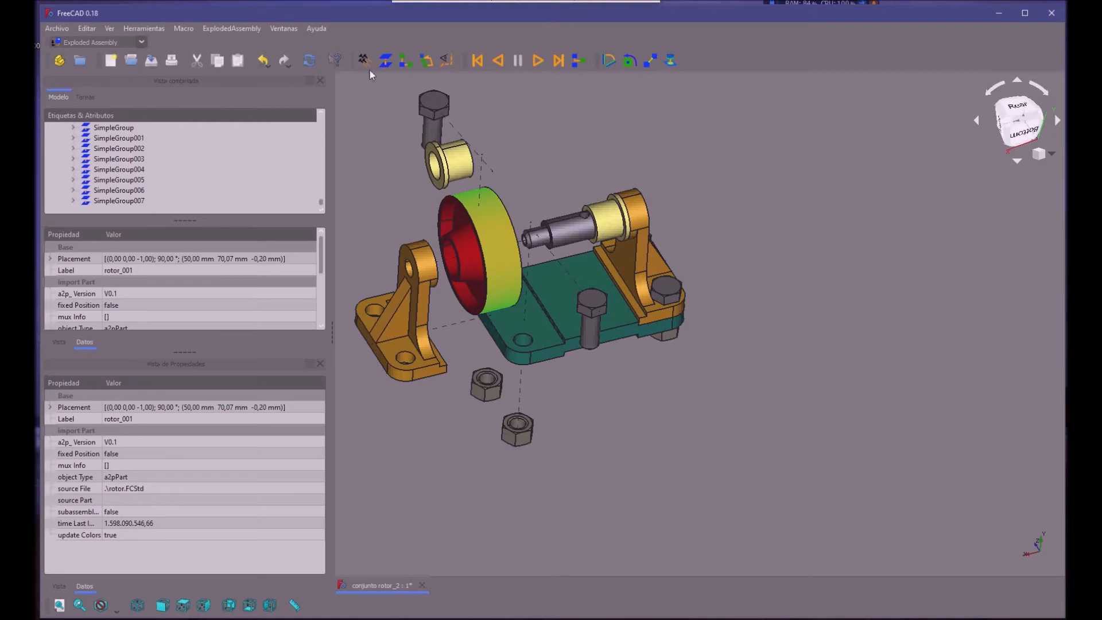
{"action": "left_click", "coordinate": [379, 55]}
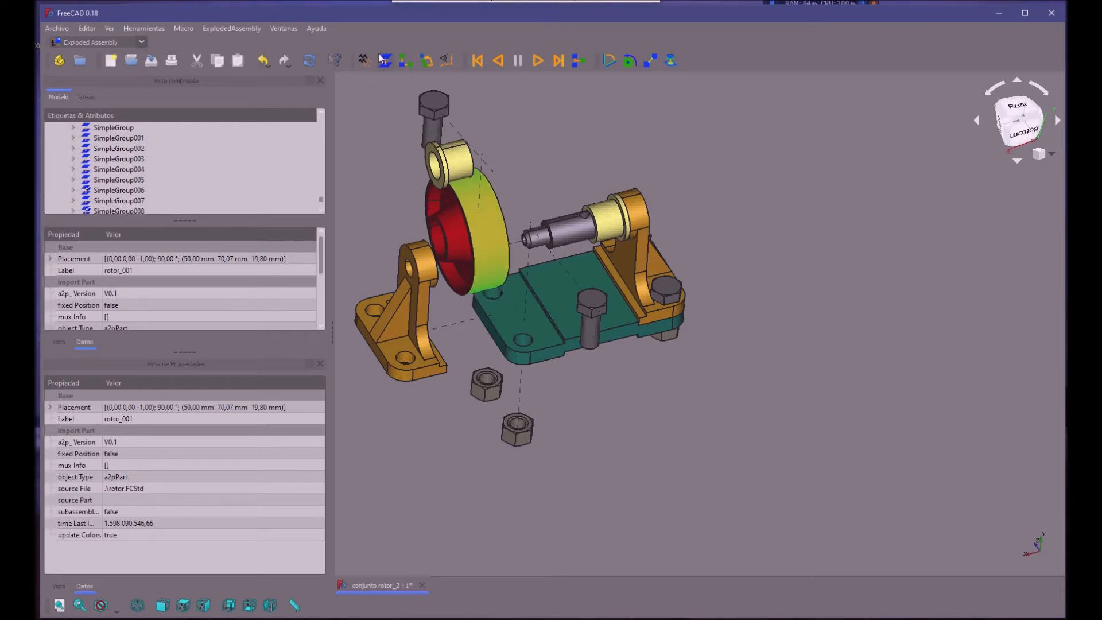
{"action": "middle_click_drag", "start_coordinate": [374, 195], "coordinate": [526, 231]}
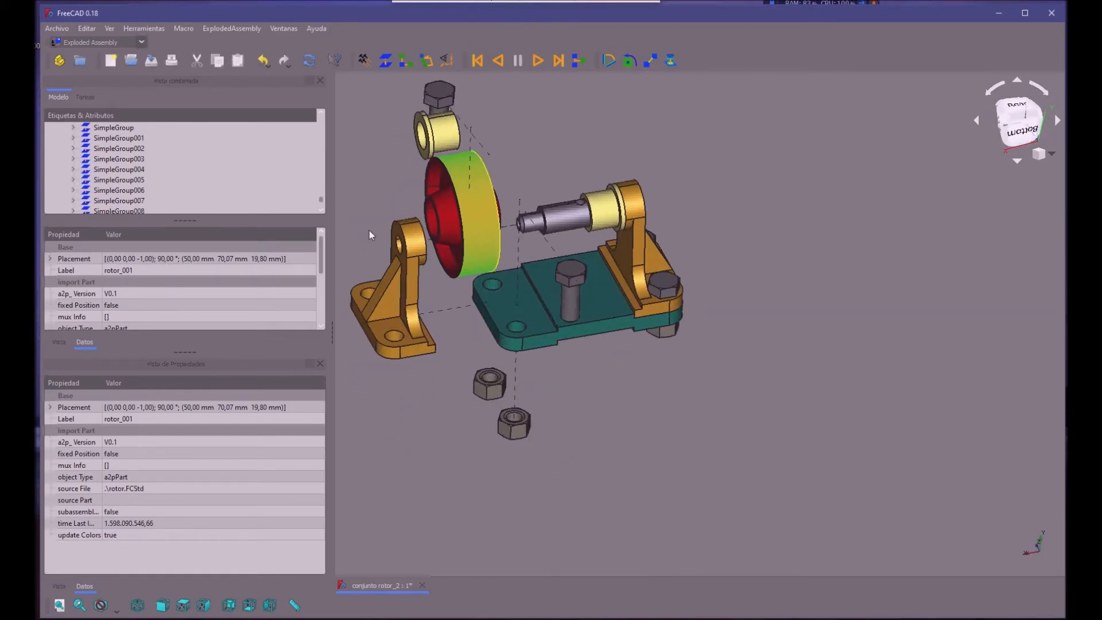
Step: Set the Distance of the rotor's sideways explode group SimpleGroup008 to -40, reversing its direction
{"action": "scroll", "coordinate": [217, 172], "scroll_direction": "down", "scroll_amount": 1}
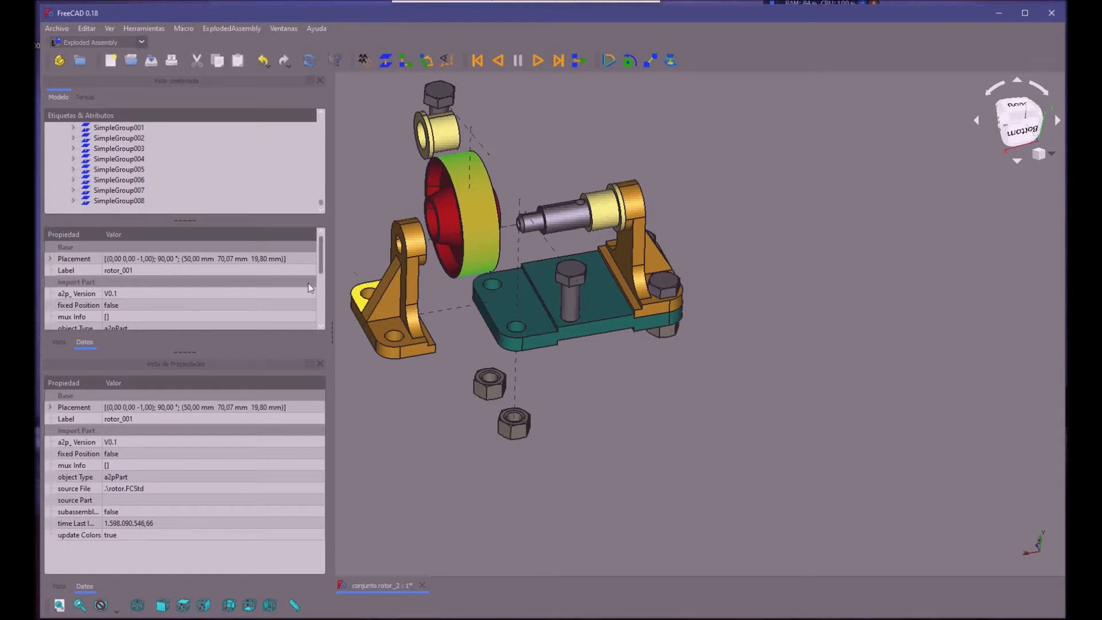
{"action": "left_click", "coordinate": [135, 201]}
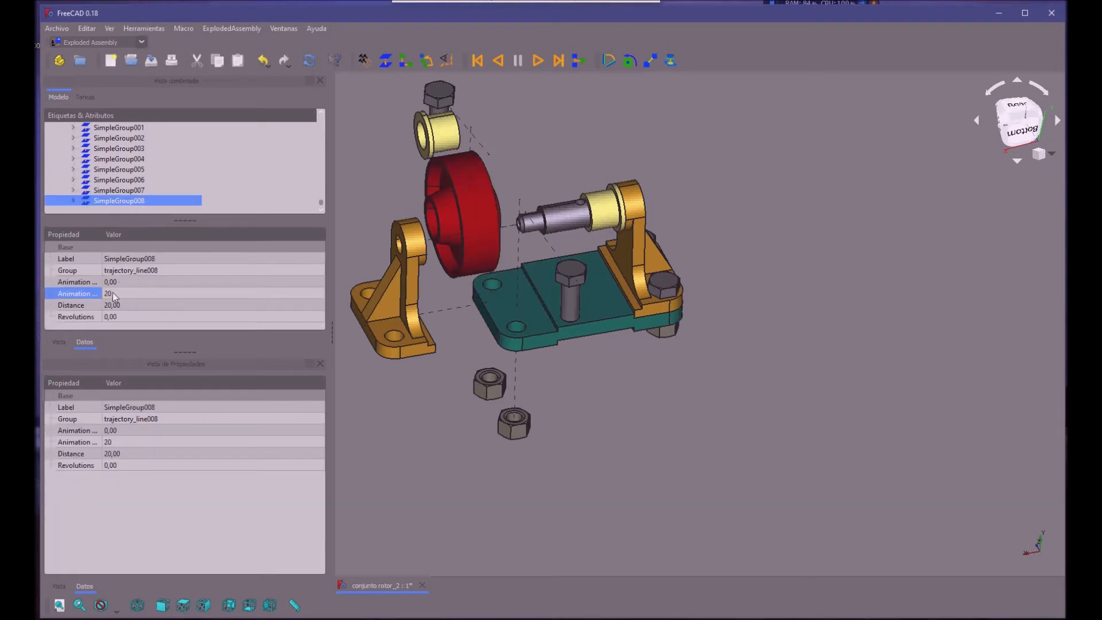
{"action": "key", "text": "Tab"}
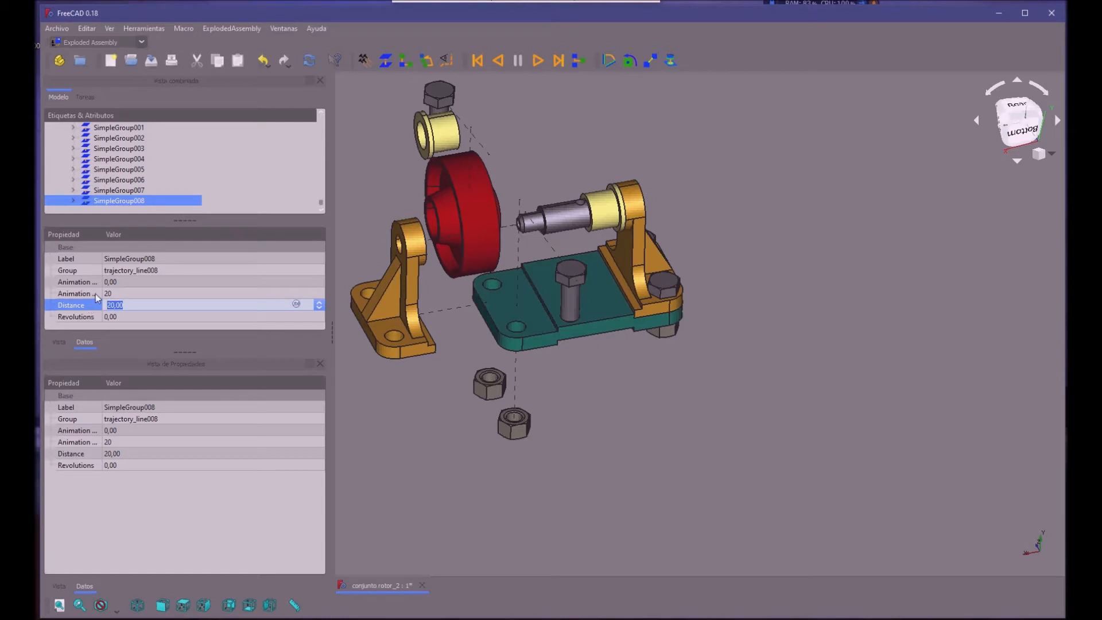
{"action": "type", "text": "-40"}
{"action": "key", "text": "Delete"}
{"action": "key", "text": "Delete"}
{"action": "left_click", "coordinate": [386, 409]}
{"action": "mouse_move", "coordinate": [415, 450]}
{"action": "middle_mouse_down"}
{"action": "mouse_move", "coordinate": [572, 459]}
{"action": "mouse_move", "coordinate": [640, 440]}
{"action": "mouse_move", "coordinate": [412, 472]}
{"action": "middle_mouse_up"}
Step: Set the Distance of SimpleGroup008 to -60 to move the rotor farther away from the shaft axis
{"action": "left_click", "coordinate": [124, 201]}
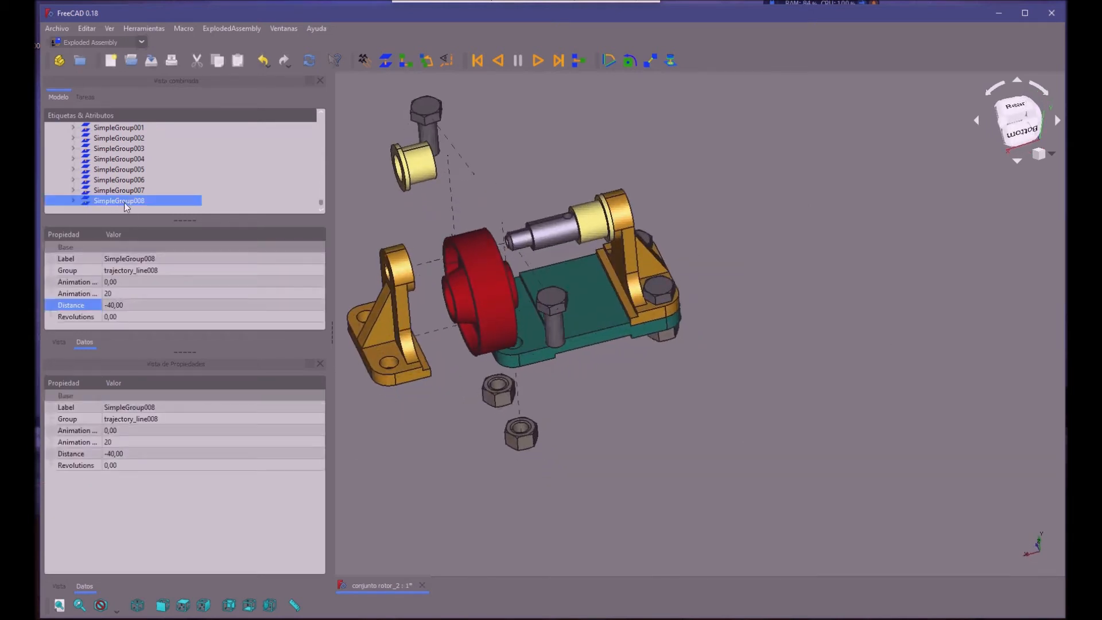
{"action": "left_click", "coordinate": [104, 304]}
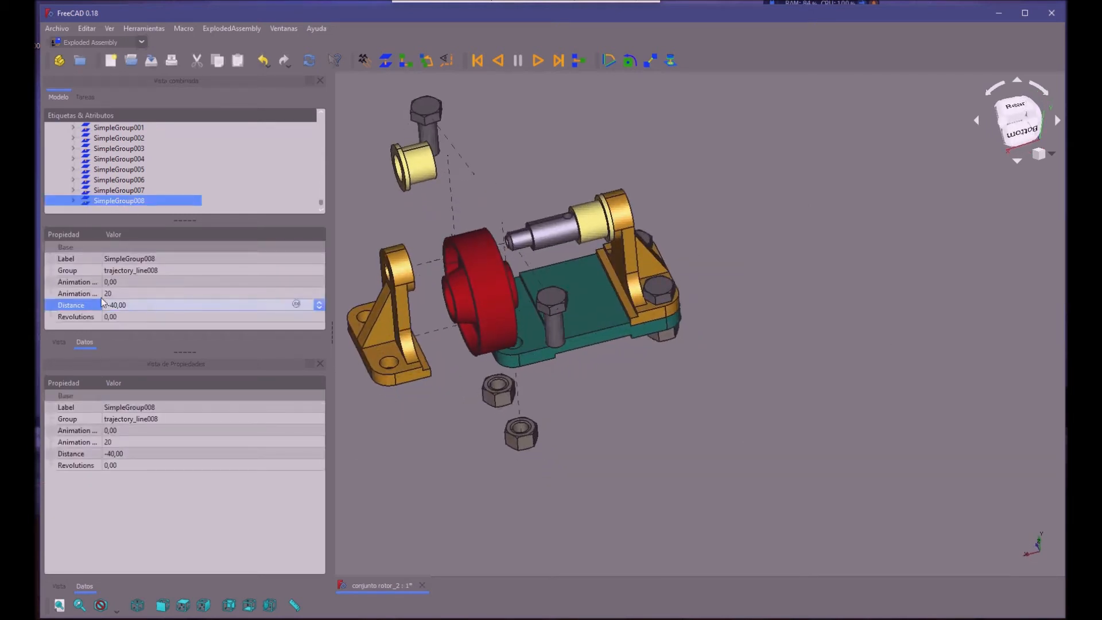
{"action": "type", "text": "6"}
{"action": "key", "text": "Delete"}
{"action": "left_click", "coordinate": [382, 444]}
{"action": "mouse_move", "coordinate": [386, 443]}
{"action": "middle_mouse_down"}
{"action": "mouse_move", "coordinate": [601, 431]}
{"action": "mouse_move", "coordinate": [461, 460]}
{"action": "mouse_move", "coordinate": [378, 439]}
{"action": "middle_mouse_up"}
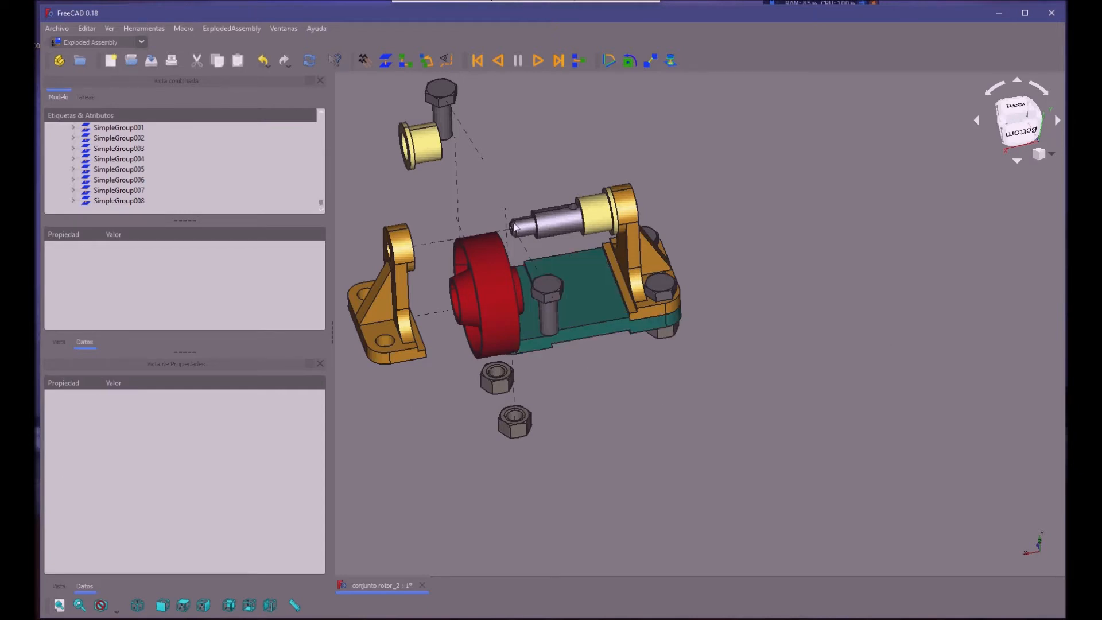
Step: Create a simple explode group that moves bushing casquillo_002 along the shaft, using its annular end face
{"action": "middle_click_drag", "start_coordinate": [487, 178], "coordinate": [580, 230]}
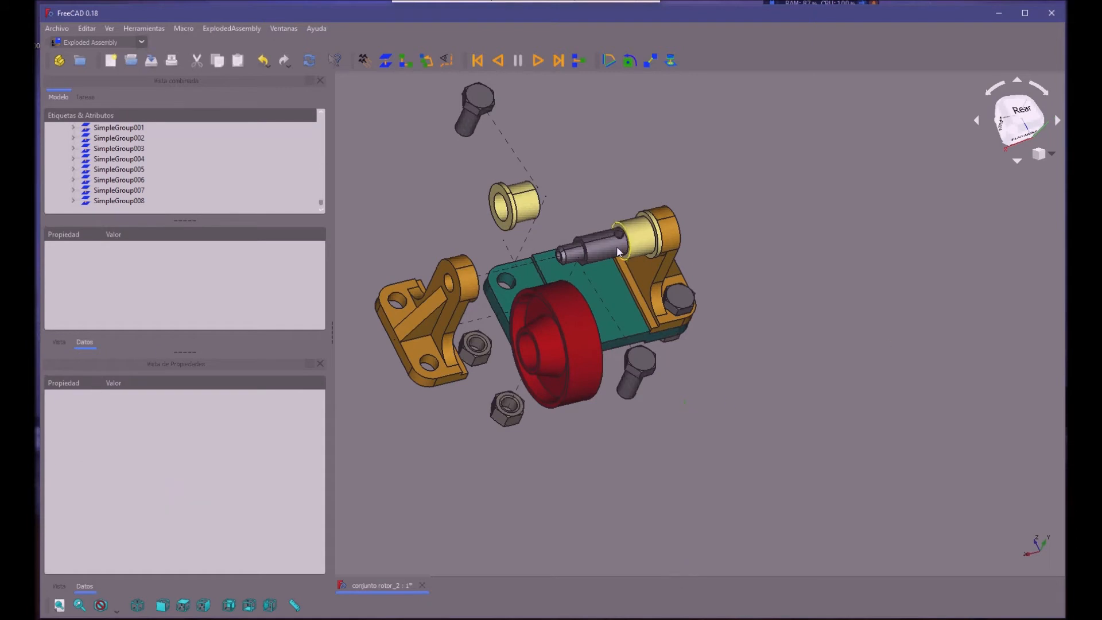
{"action": "scroll", "coordinate": [616, 250], "scroll_direction": "up", "scroll_amount": 2}
{"action": "scroll", "coordinate": [616, 250], "scroll_direction": "up", "scroll_amount": 2}
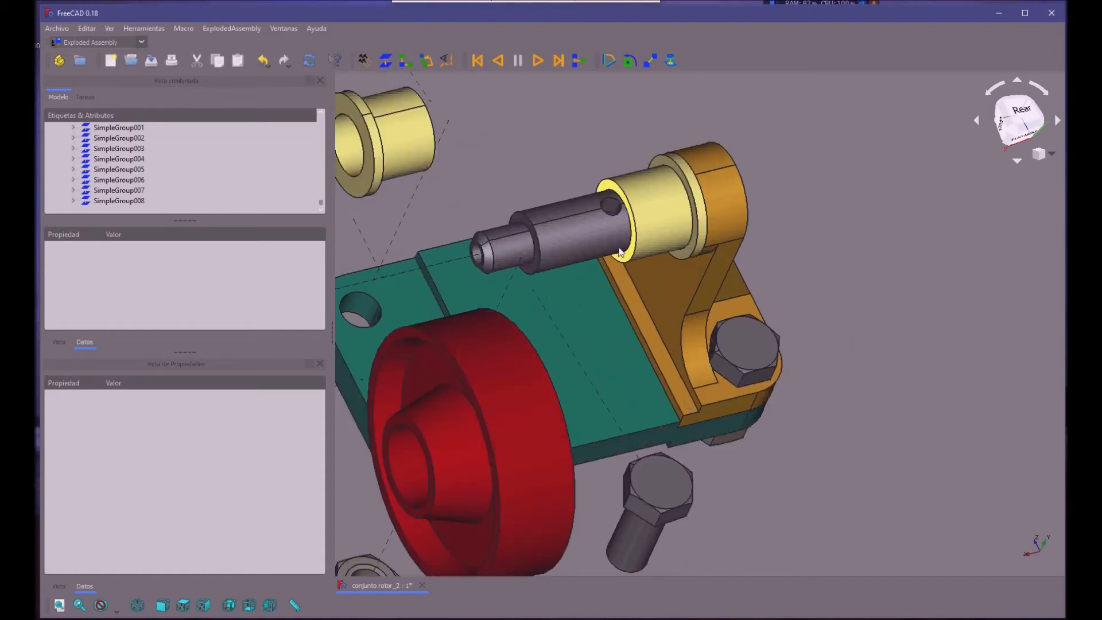
{"action": "left_click", "coordinate": [617, 251]}
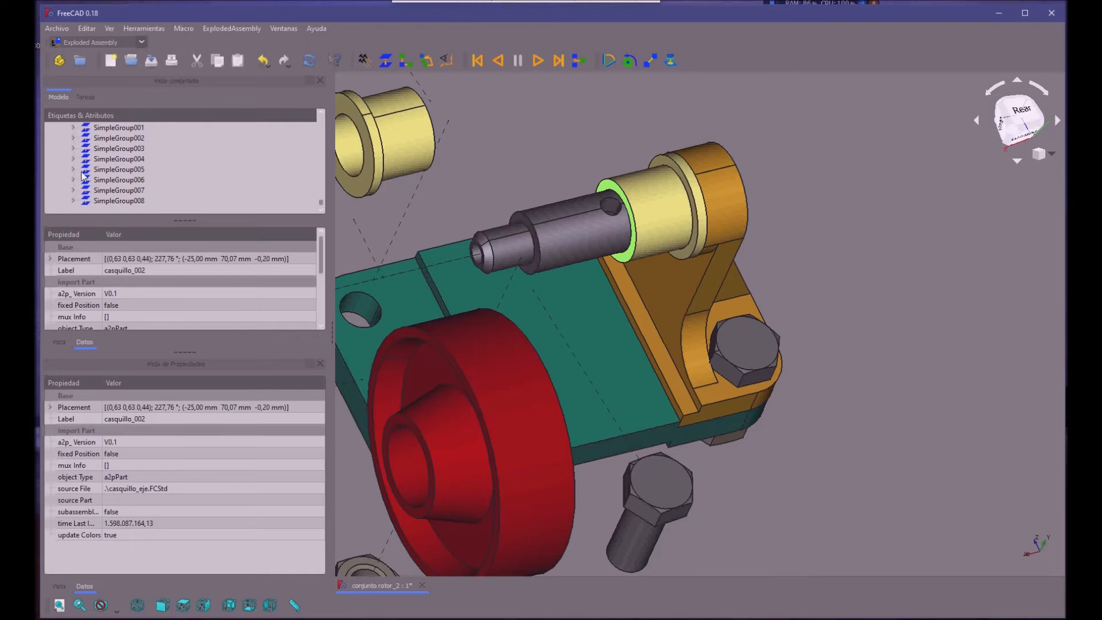
{"action": "left_click", "coordinate": [378, 52]}
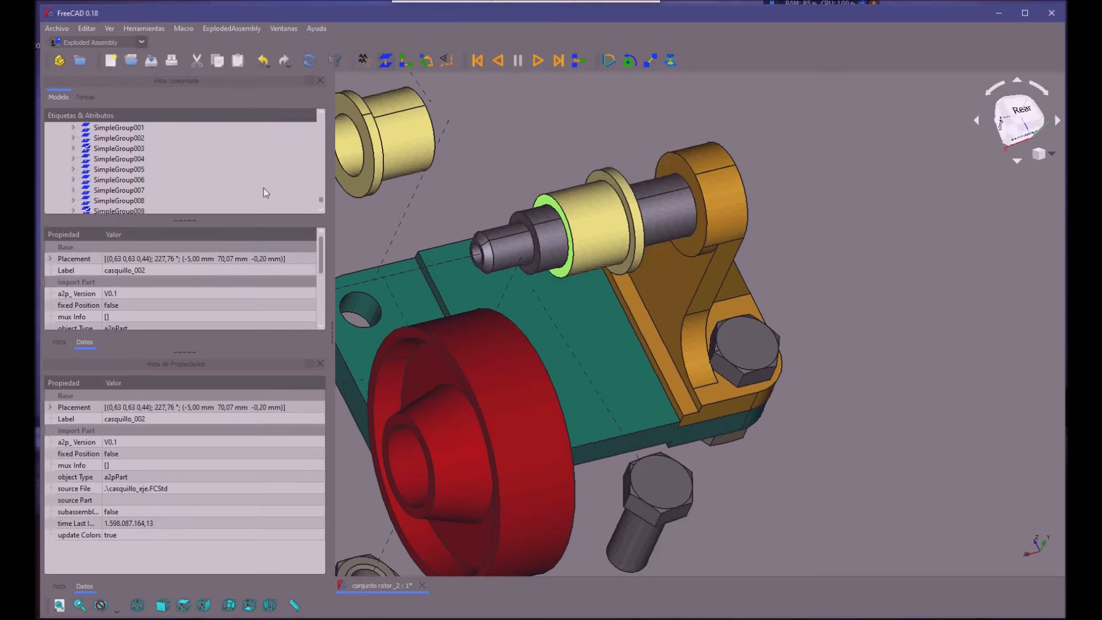
Step: Set the Distance of SimpleGroup009, which moves bushing casquillo_002 along the shaft, to 70
{"action": "scroll", "coordinate": [298, 198], "scroll_direction": "down", "scroll_amount": 1}
{"action": "middle_click_drag", "start_coordinate": [438, 206], "coordinate": [437, 170]}
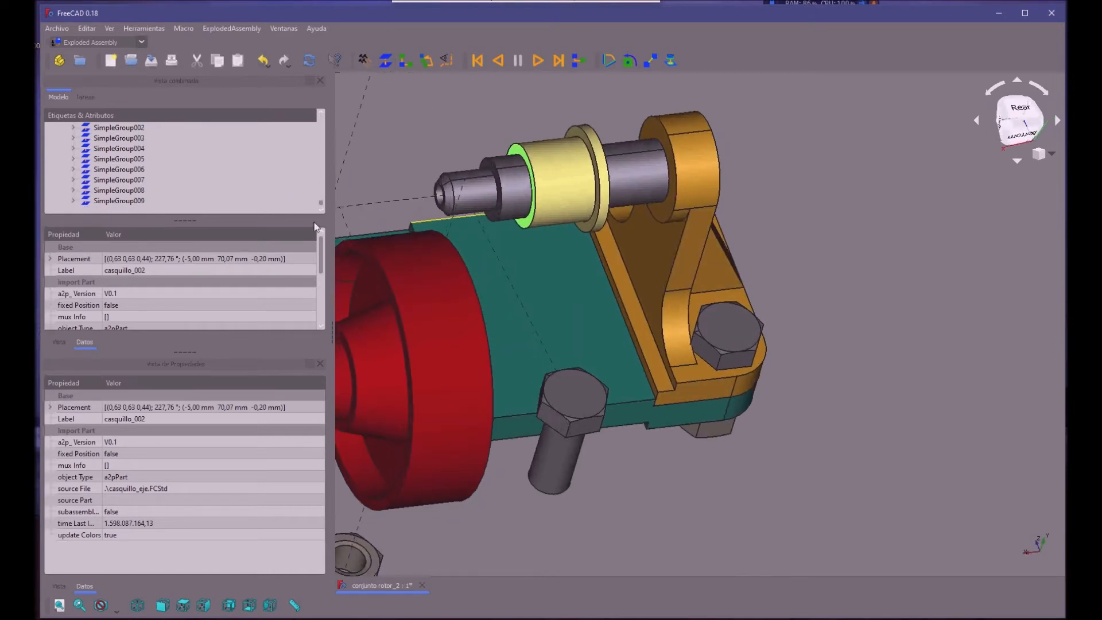
{"action": "left_click", "coordinate": [107, 199]}
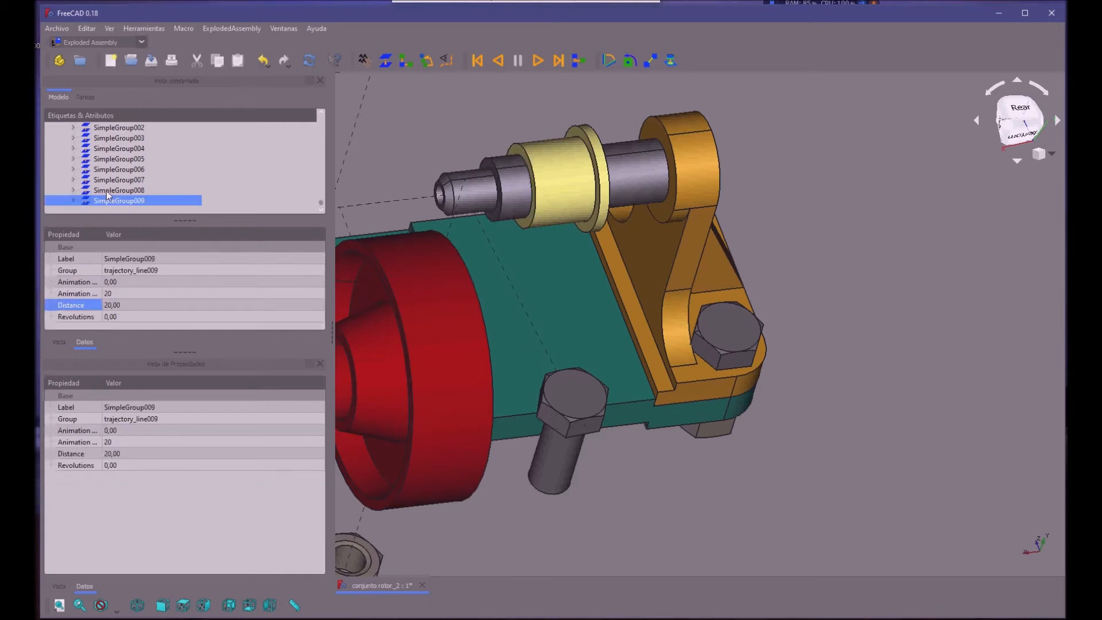
{"action": "left_click", "coordinate": [116, 304]}
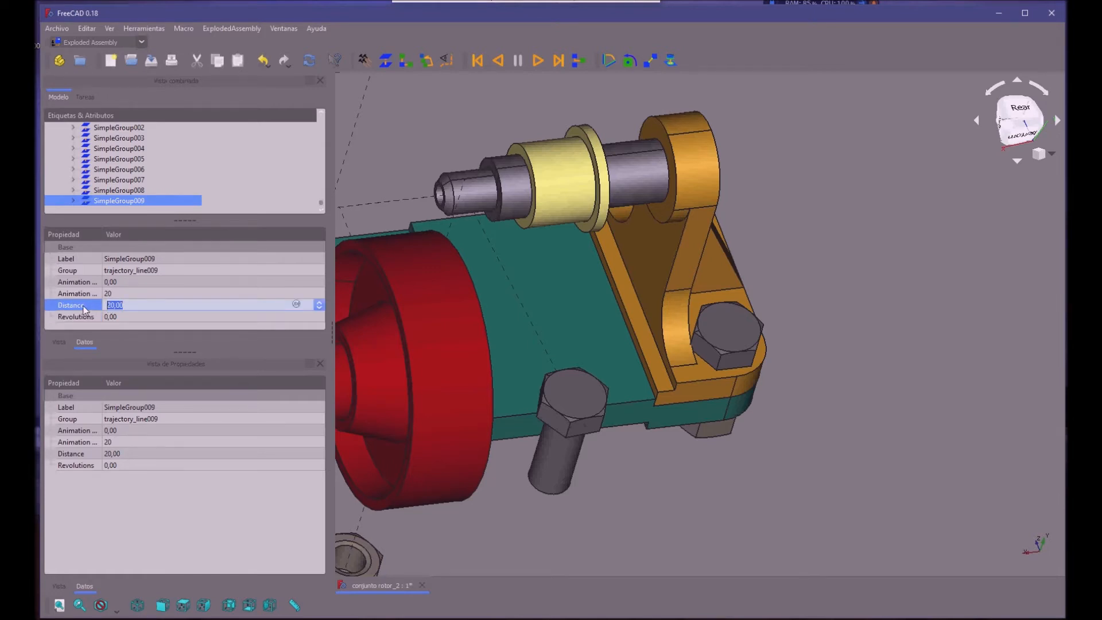
{"action": "type", "text": "70"}
{"action": "left_click", "coordinate": [126, 292]}
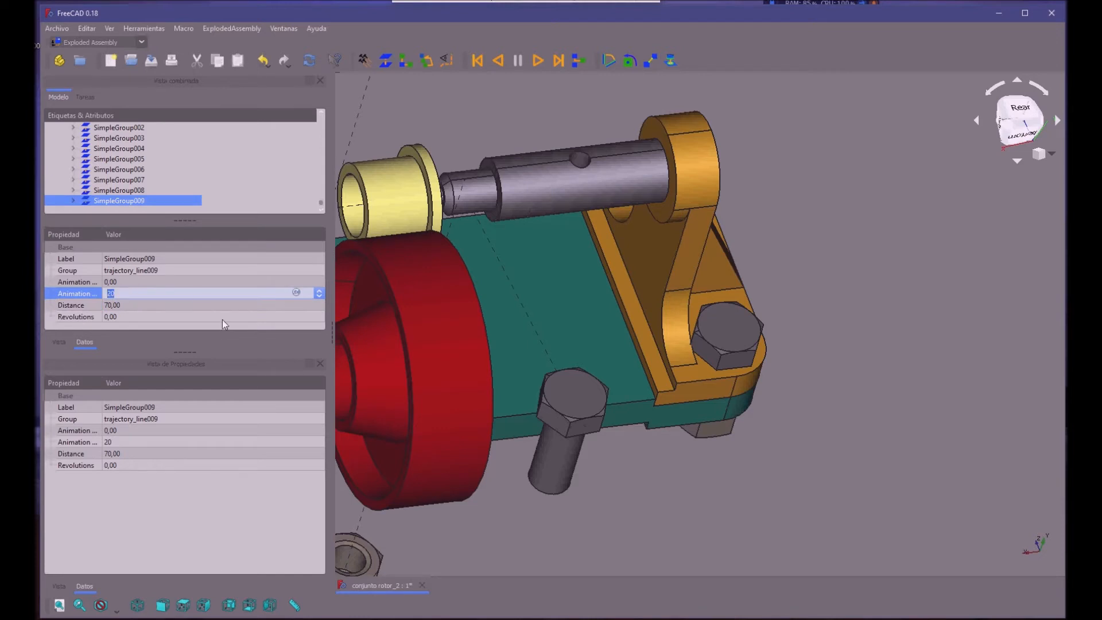
Step: Create a second simple explode group for bushing casquillo_002 from its outer cylindrical face
{"action": "middle_click_drag", "start_coordinate": [577, 495], "coordinate": [638, 489]}
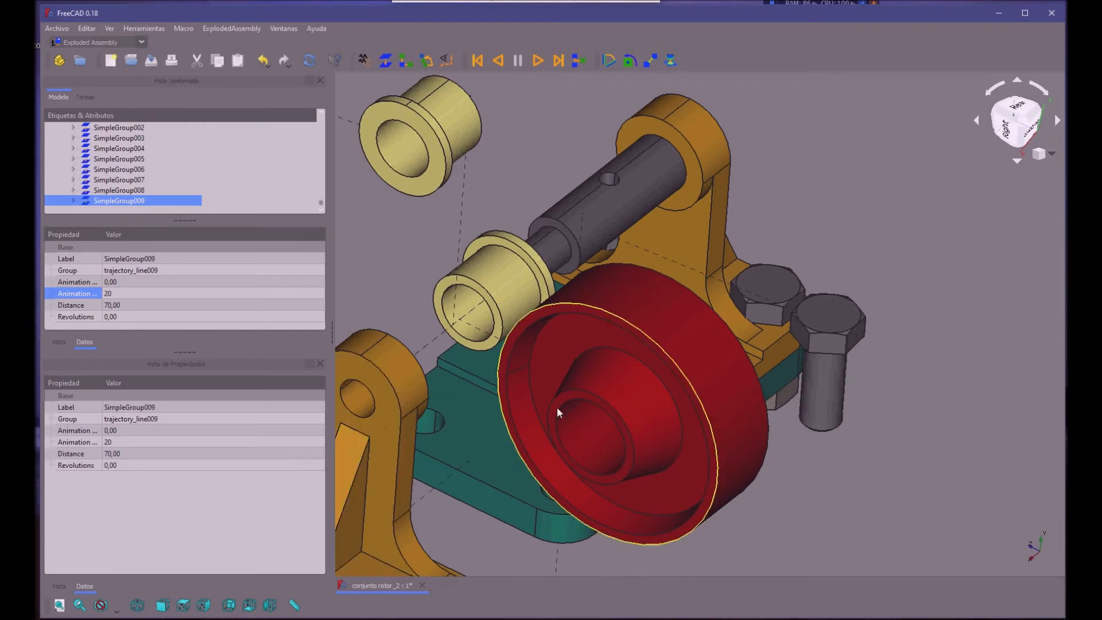
{"action": "left_click", "coordinate": [478, 257]}
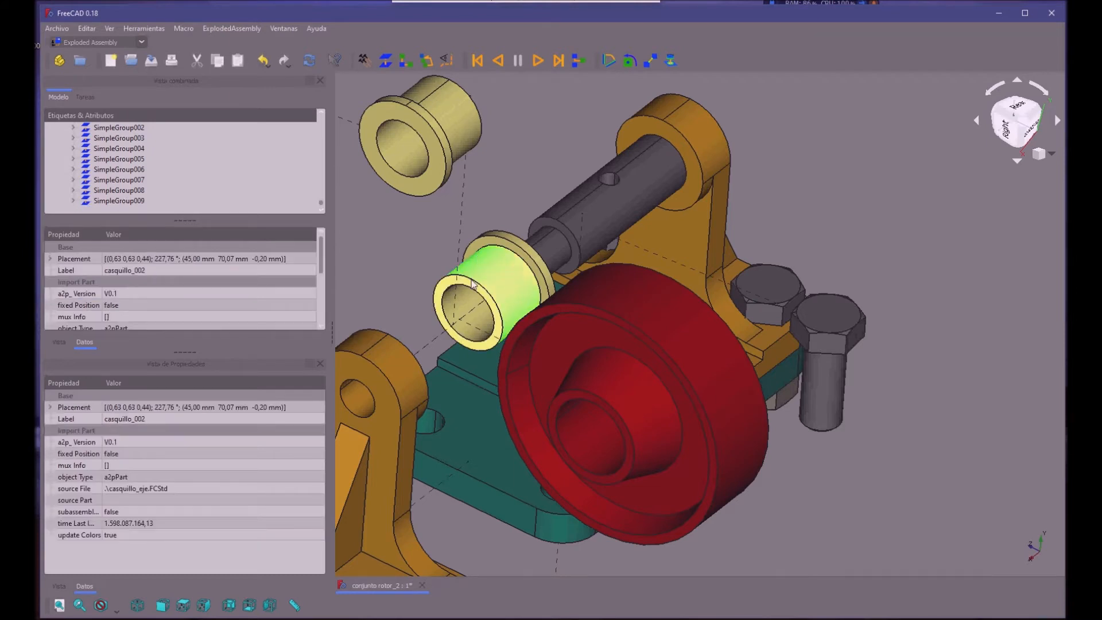
{"action": "left_click", "coordinate": [489, 51]}
{"action": "left_click", "coordinate": [377, 53]}
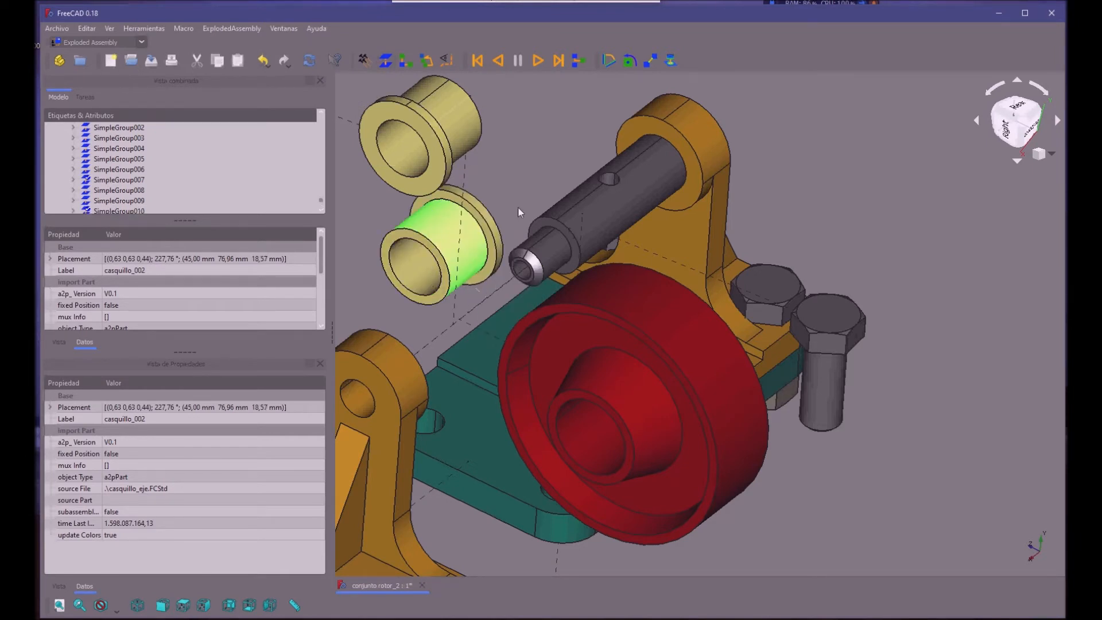
Step: Set the Distance of SimpleGroup010, which moves bushing casquillo_002, to 40
{"action": "middle_click_drag", "start_coordinate": [520, 183], "coordinate": [499, 224]}
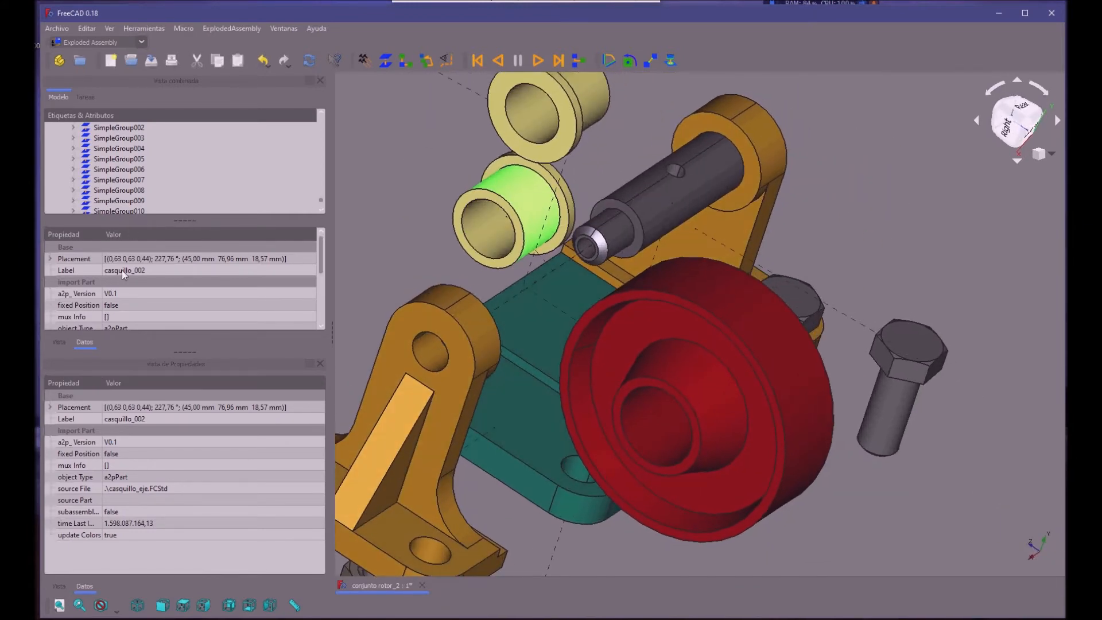
{"action": "scroll", "coordinate": [164, 161], "scroll_direction": "down", "scroll_amount": 1}
{"action": "left_click", "coordinate": [127, 198]}
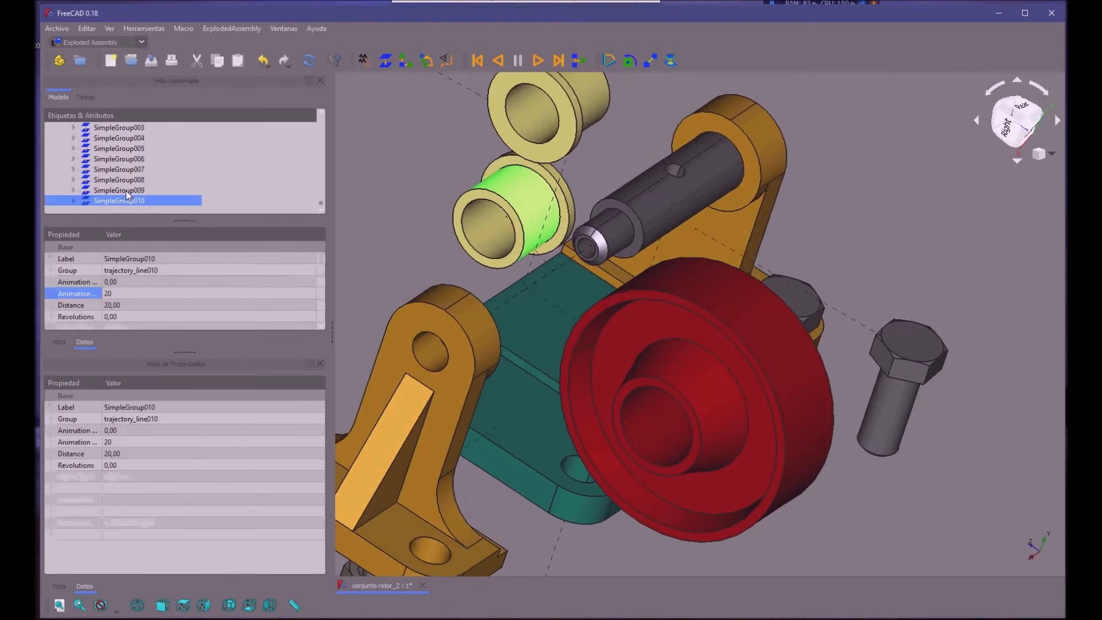
{"action": "key", "text": "Down"}
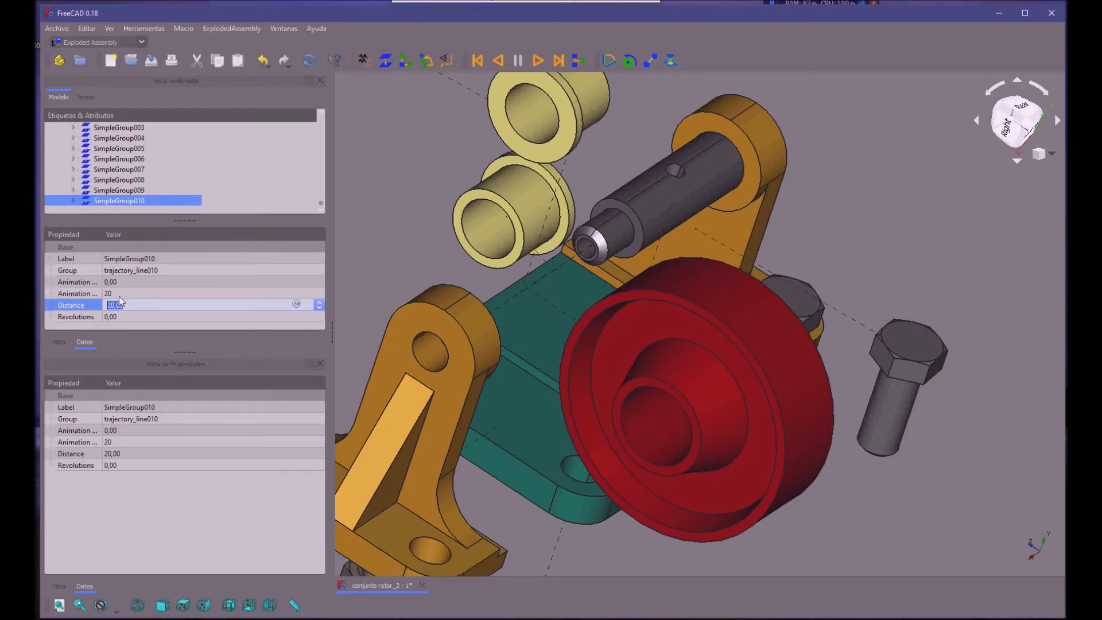
{"action": "type", "text": "40"}
{"action": "left_click", "coordinate": [161, 284]}
Step: Create a simple explode group that moves shaft Eje_001 along its axis, using its annular shoulder face
{"action": "middle_click_drag", "start_coordinate": [411, 257], "coordinate": [332, 257]}
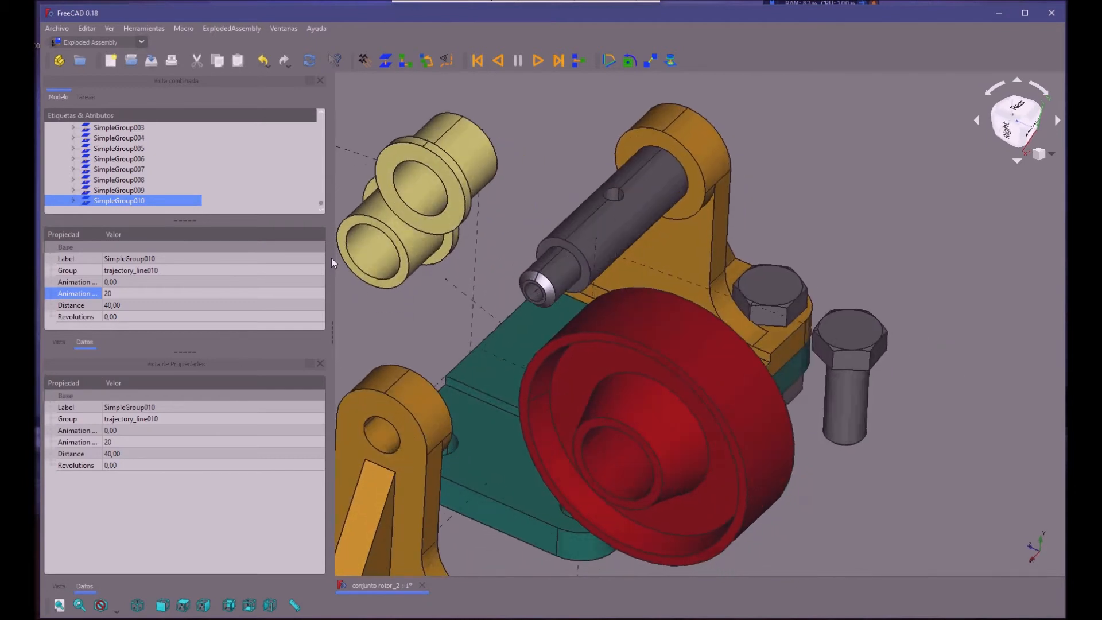
{"action": "scroll", "coordinate": [436, 271], "scroll_direction": "down", "scroll_amount": 3}
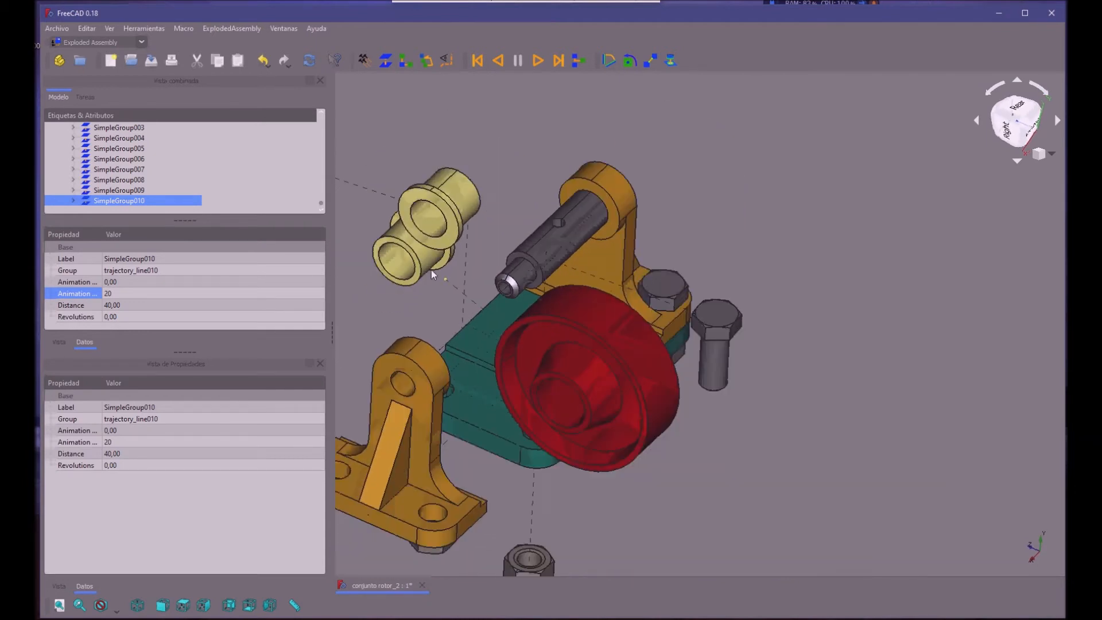
{"action": "middle_click_drag", "start_coordinate": [799, 415], "coordinate": [765, 405]}
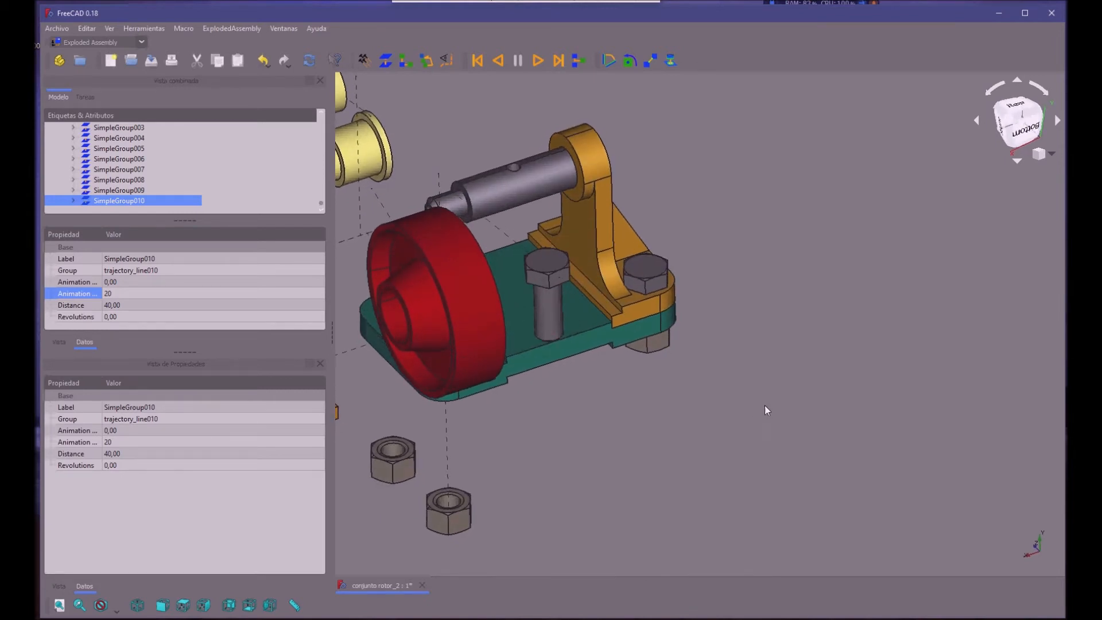
{"action": "middle_click_drag", "start_coordinate": [768, 347], "coordinate": [752, 371]}
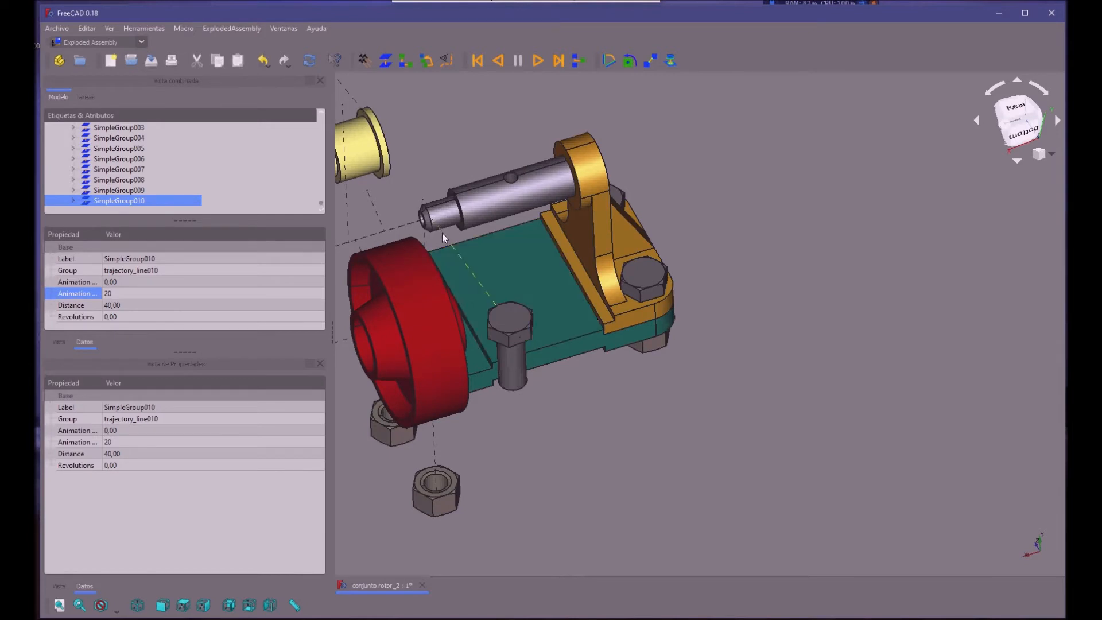
{"action": "scroll", "coordinate": [442, 233], "scroll_direction": "up", "scroll_amount": 2}
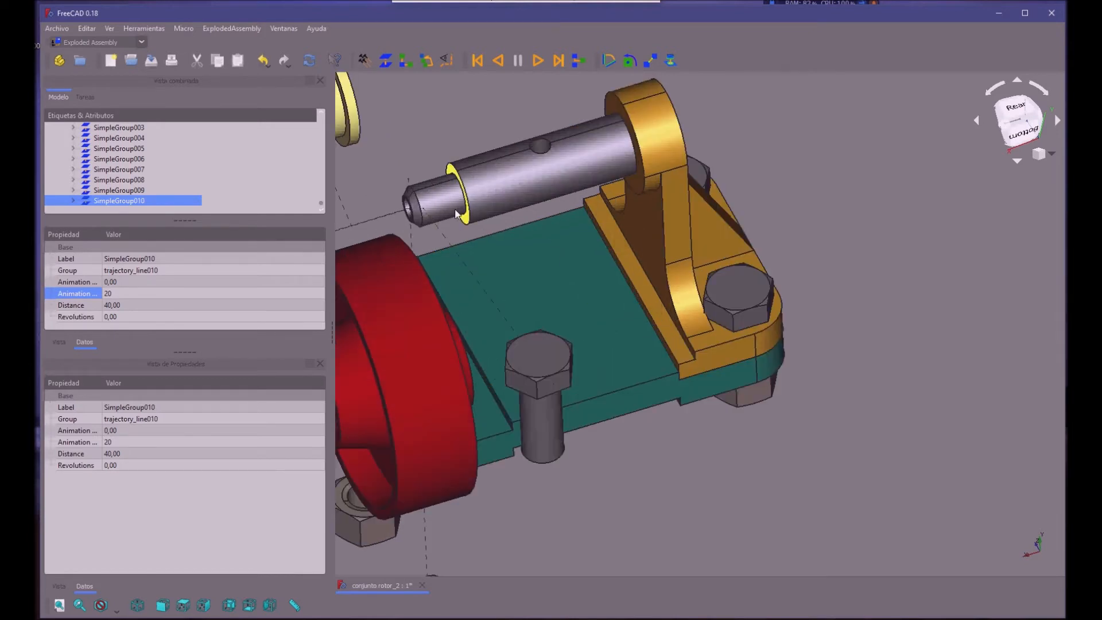
{"action": "left_click", "coordinate": [457, 214]}
{"action": "left_click", "coordinate": [379, 52]}
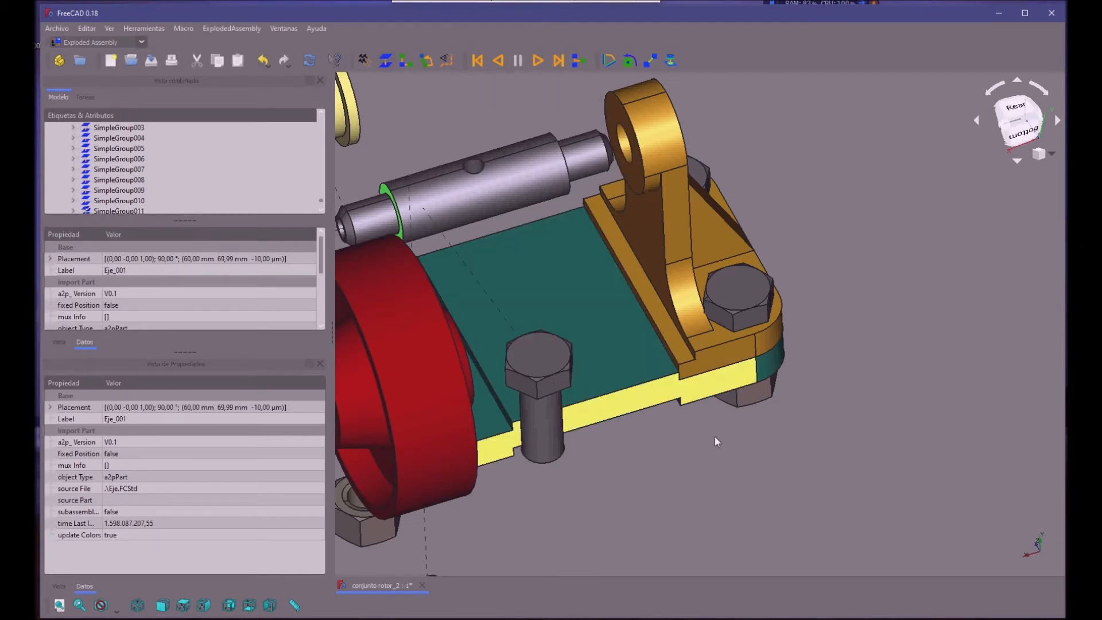
Step: Create a second simple explode group for shaft Eje_001 from the cylindrical face of its narrow end
{"action": "middle_click_drag", "start_coordinate": [824, 436], "coordinate": [763, 445]}
{"action": "scroll", "coordinate": [763, 445], "scroll_direction": "down", "scroll_amount": 2}
{"action": "middle_click_drag", "start_coordinate": [817, 275], "coordinate": [830, 298]}
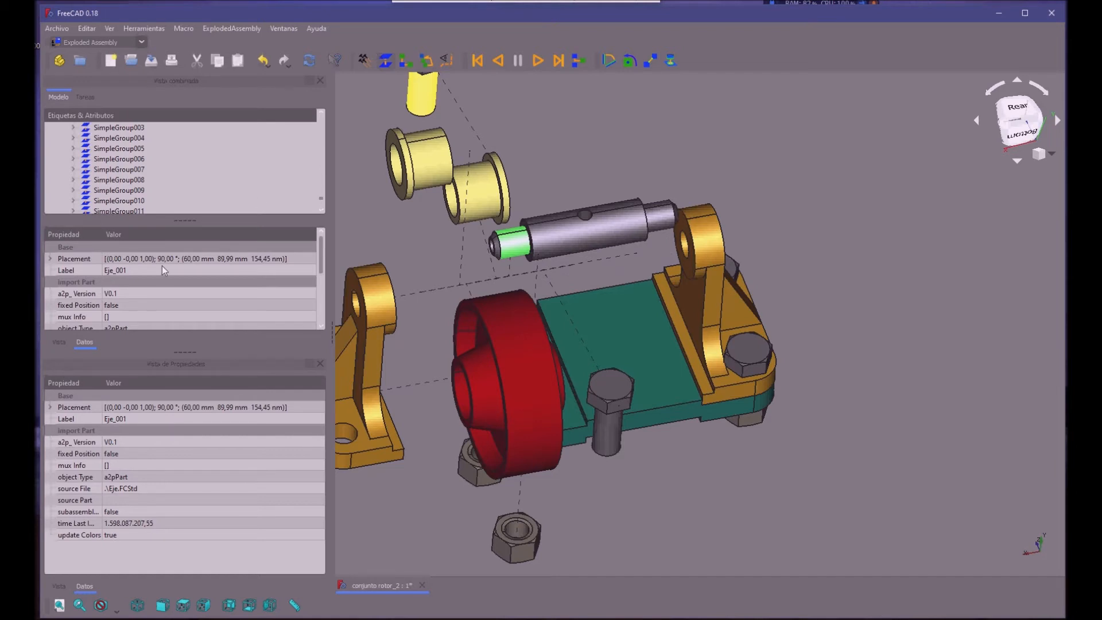
Step: Set the Distance of SimpleGroup012 to 40 to raise the shaft farther above the base
{"action": "scroll", "coordinate": [315, 202], "scroll_direction": "down", "scroll_amount": 1}
{"action": "left_click", "coordinate": [129, 198]}
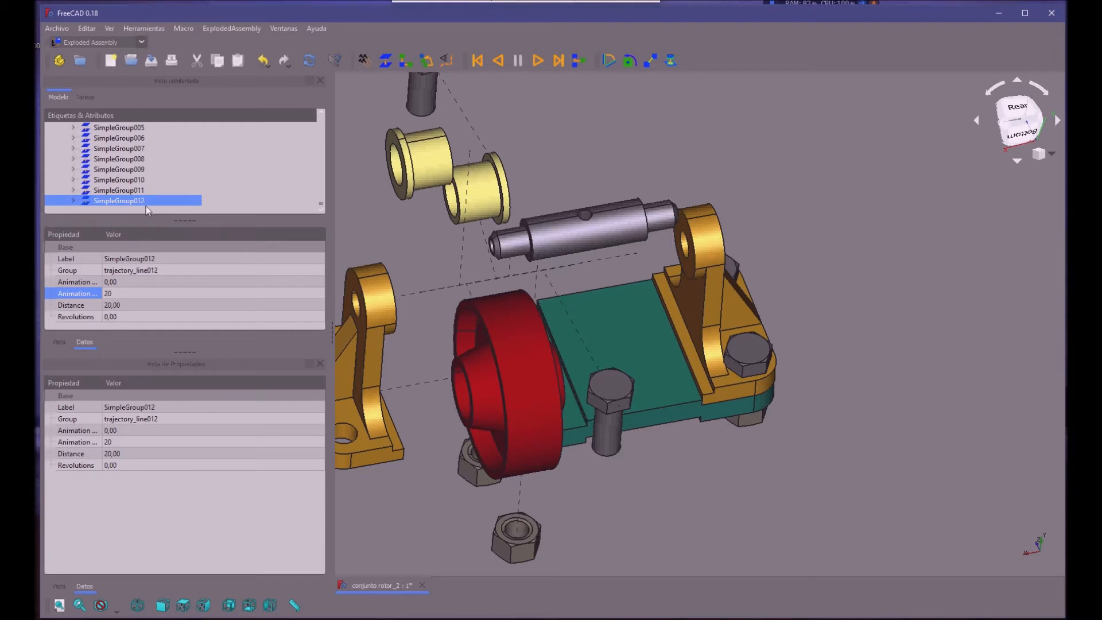
{"action": "left_click", "coordinate": [118, 305]}
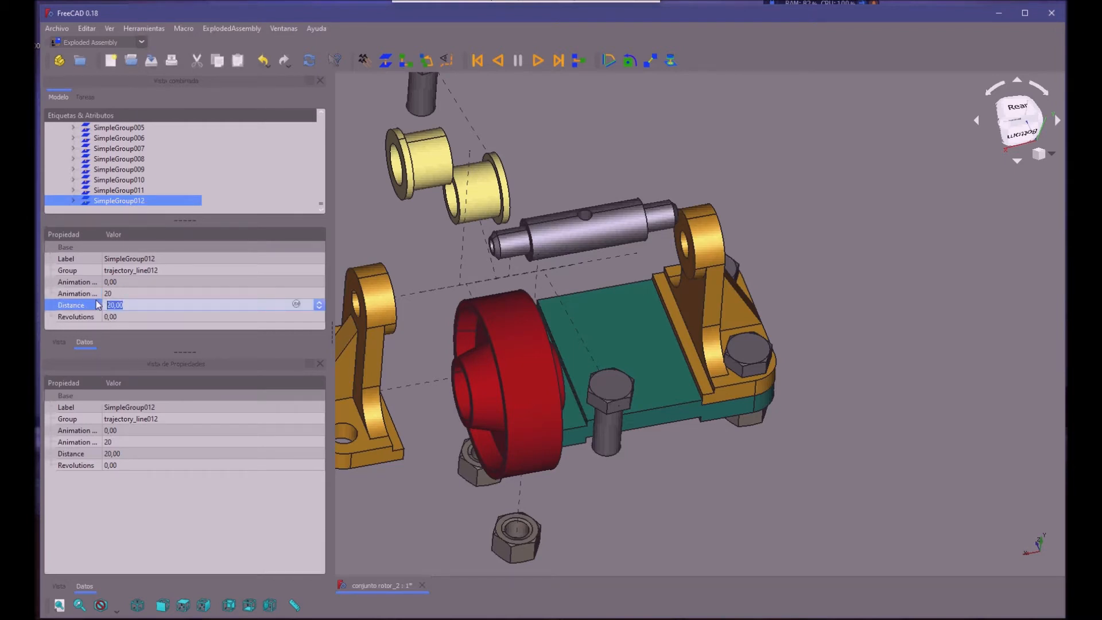
{"action": "type", "text": "40"}
{"action": "key", "text": "Return"}
{"action": "left_click", "coordinate": [139, 281]}
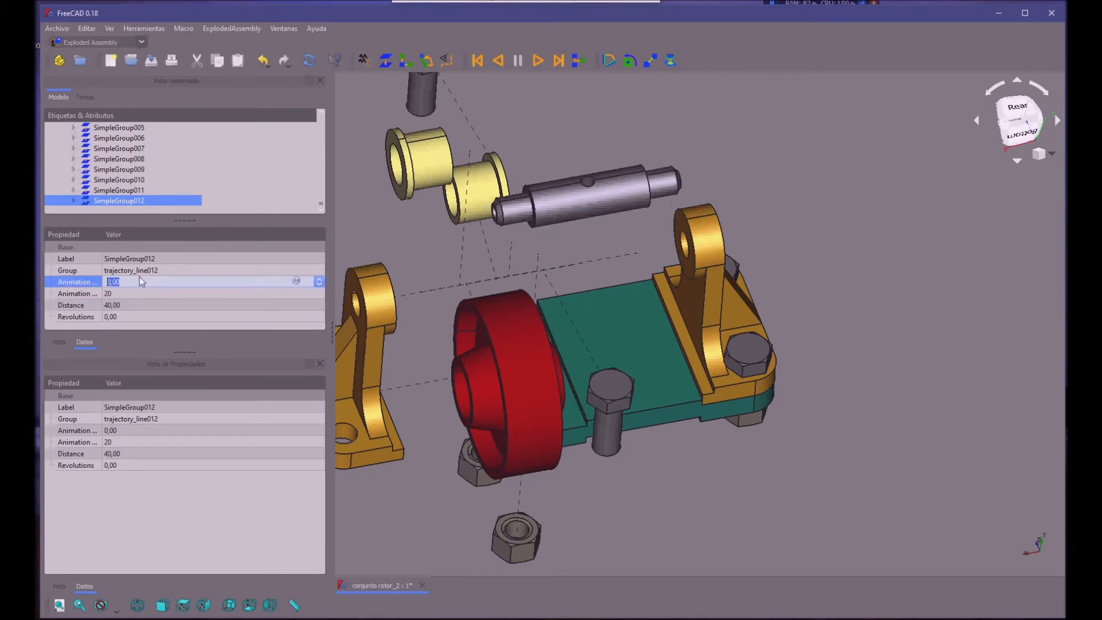
Step: Try to create a simple explode group from the annular end faces of the two nuts still fitted under the base plate
{"action": "middle_click_drag", "start_coordinate": [499, 310], "coordinate": [414, 246]}
{"action": "middle_click_drag", "start_coordinate": [662, 418], "coordinate": [579, 435]}
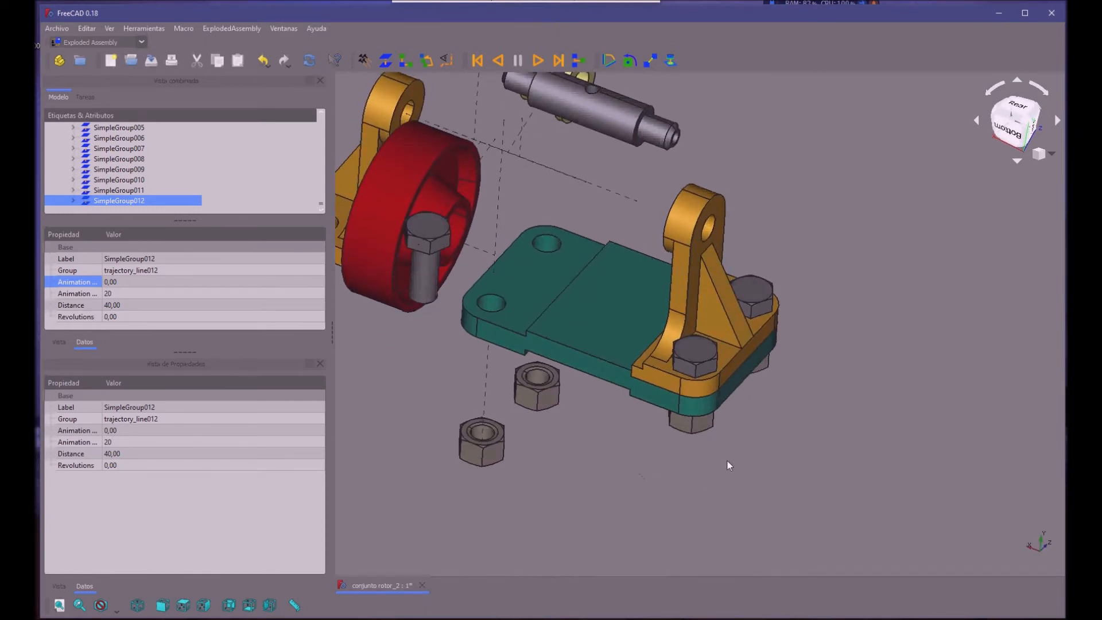
{"action": "middle_click_drag", "start_coordinate": [780, 446], "coordinate": [775, 421]}
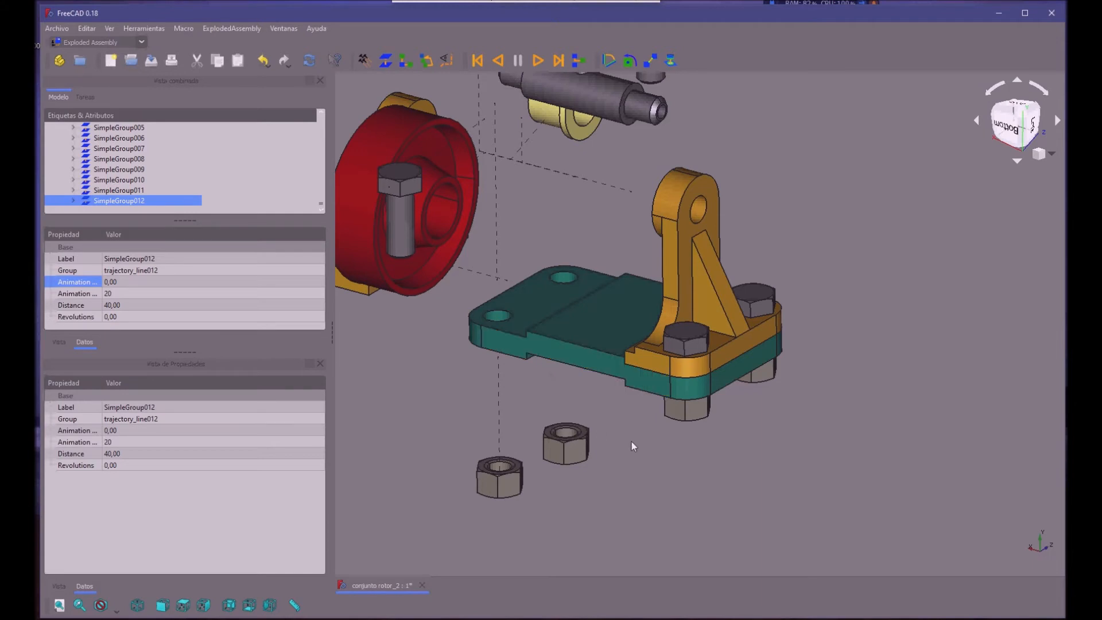
{"action": "middle_click_drag", "start_coordinate": [641, 446], "coordinate": [666, 339]}
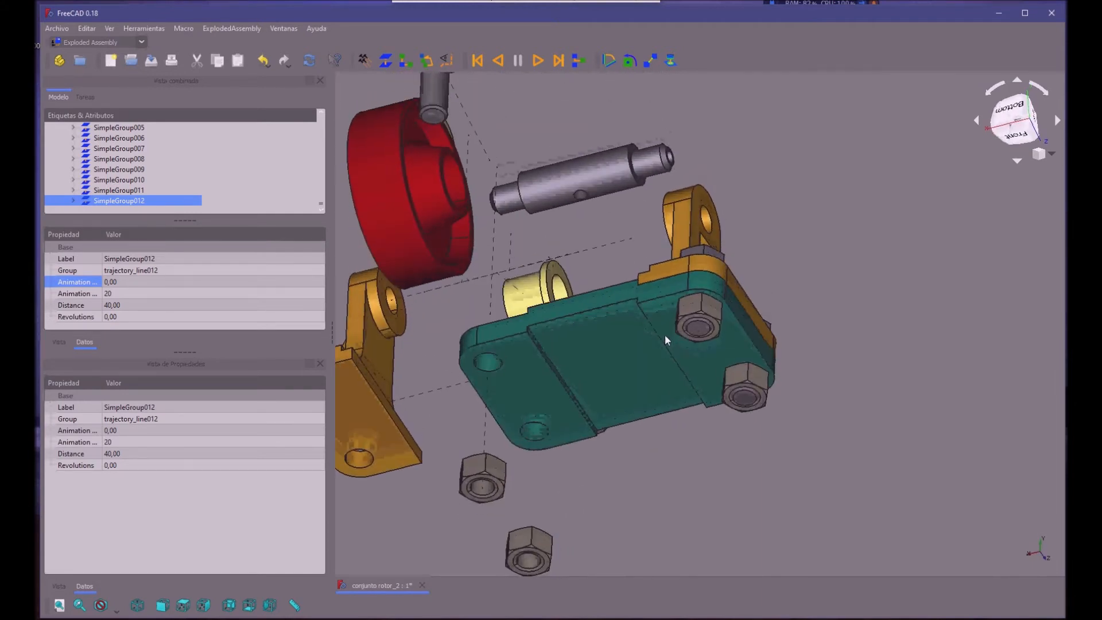
{"action": "left_click", "coordinate": [707, 327]}
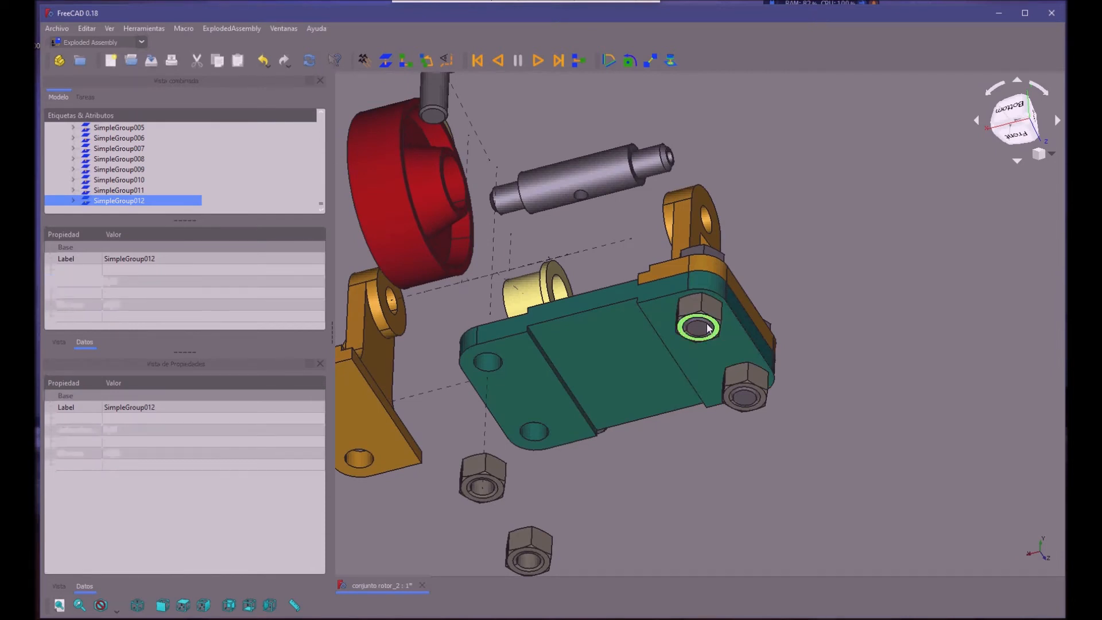
{"action": "left_click", "coordinate": [755, 397], "text": "ctrl"}
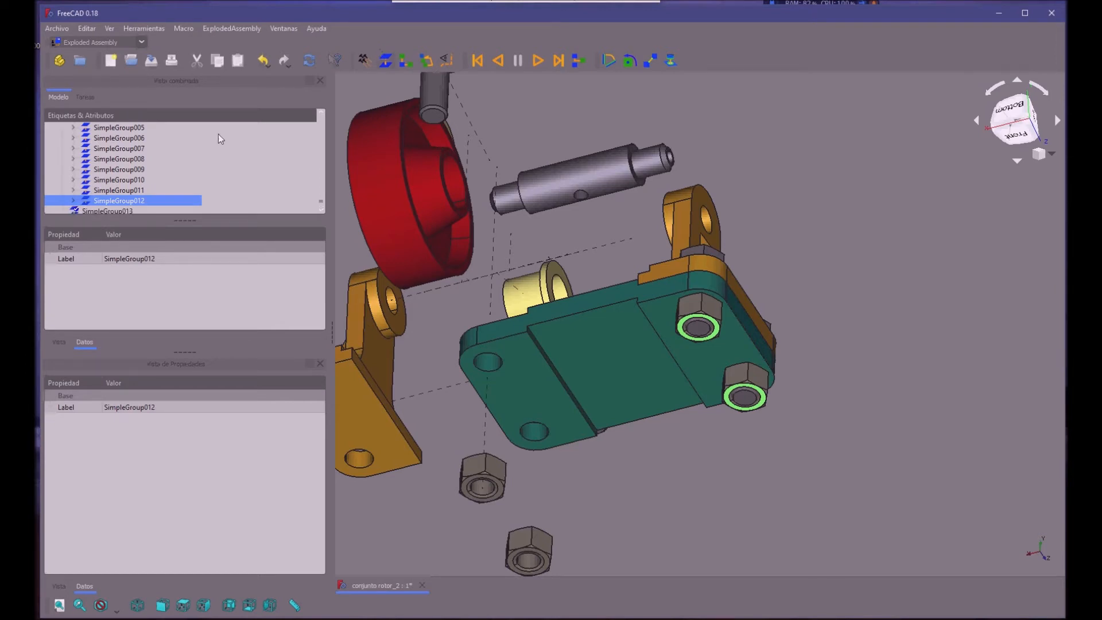
Step: Delete SimpleGroup013, the stray group outside ExplodedAssembly
{"action": "scroll", "coordinate": [167, 156], "scroll_direction": "down", "scroll_amount": 1}
{"action": "key", "text": "Down"}
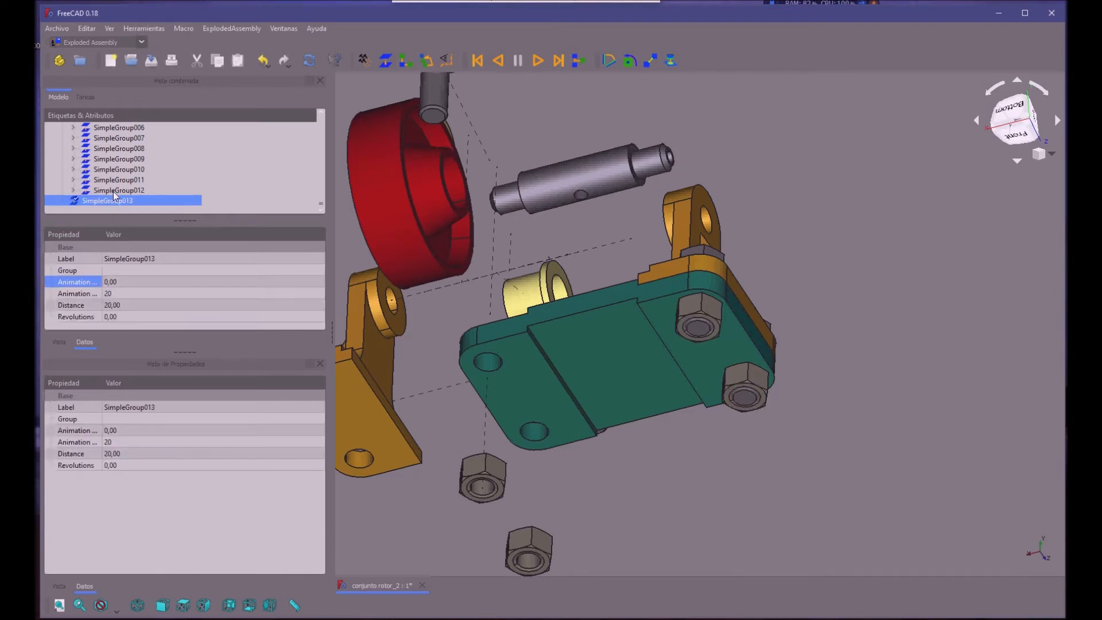
{"action": "right_click", "coordinate": [122, 200]}
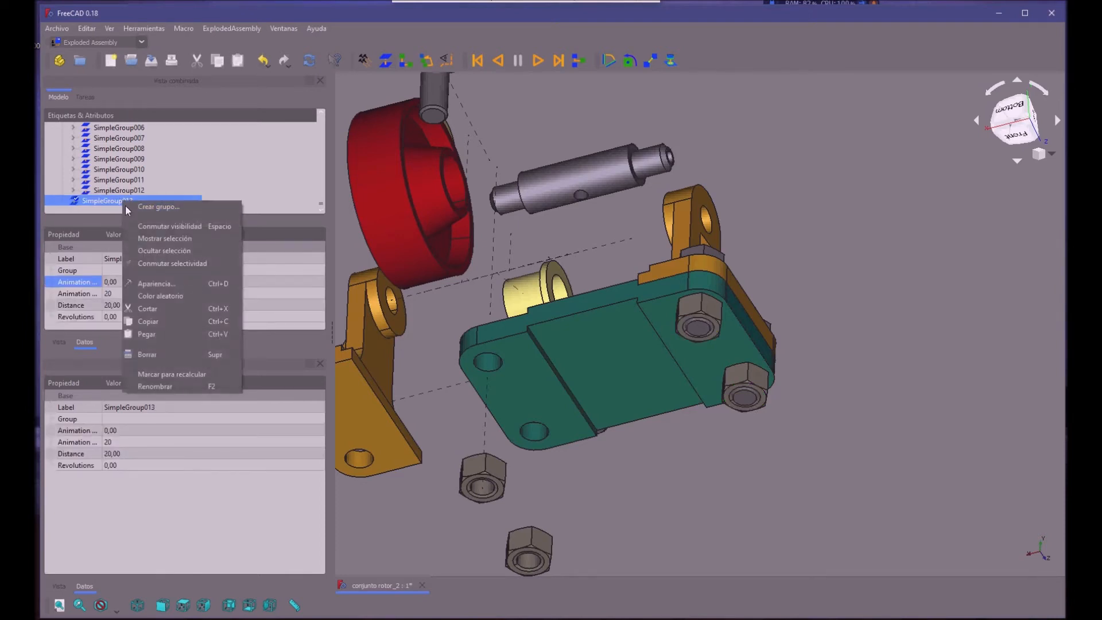
{"action": "left_click", "coordinate": [146, 354]}
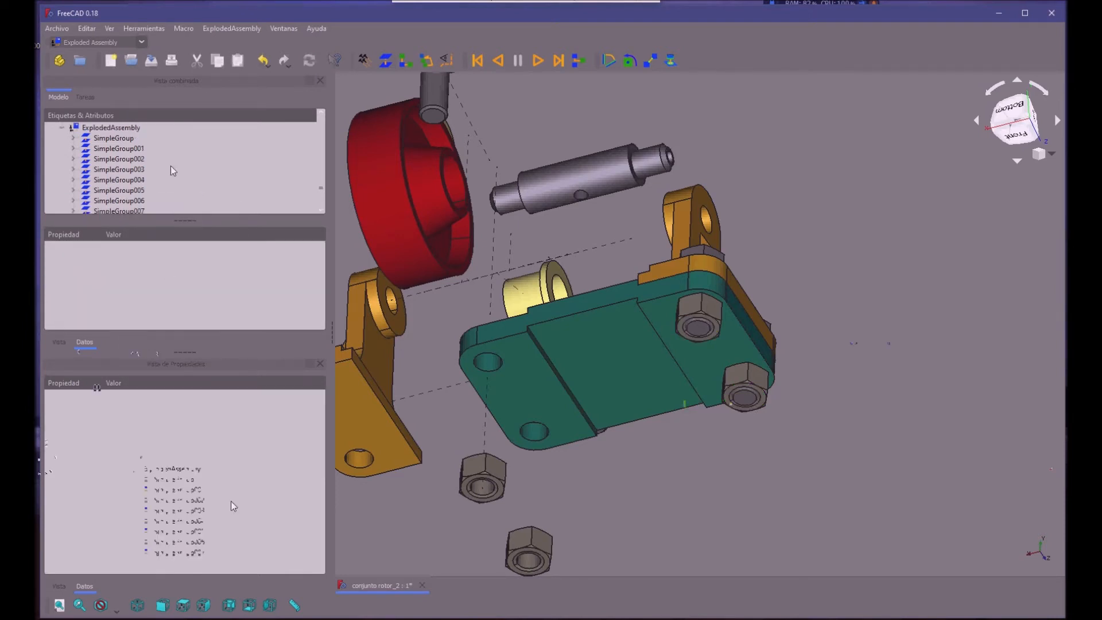
Step: Select ExplodedAssembly, then retry a simple explode group from the end faces of the two fitted nuts
{"action": "left_click", "coordinate": [116, 117]}
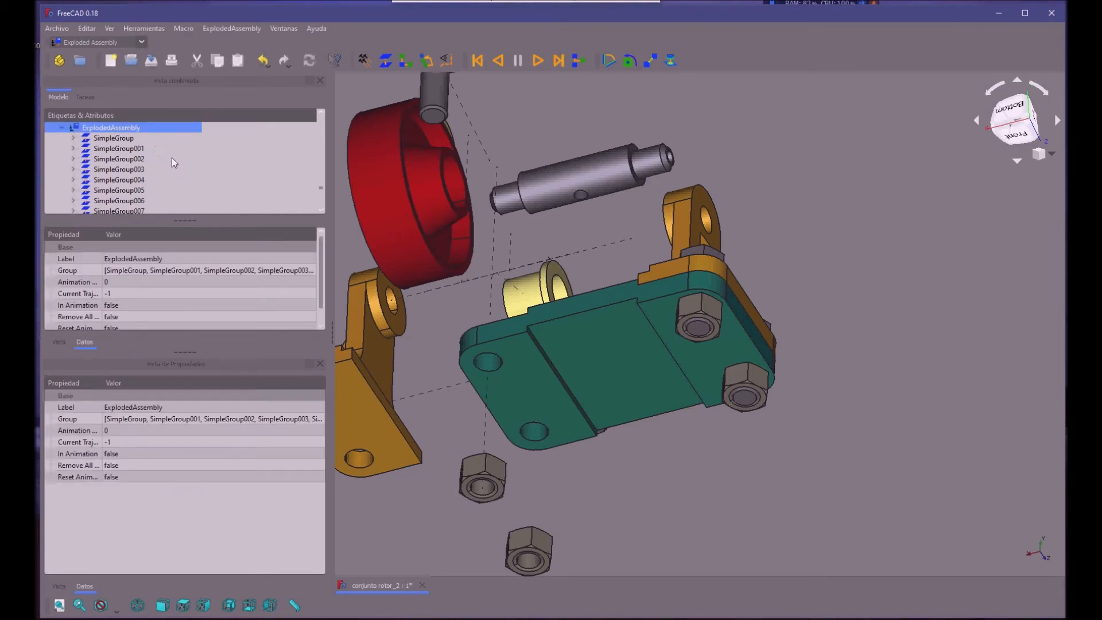
{"action": "scroll", "coordinate": [171, 157], "scroll_direction": "down", "scroll_amount": 2}
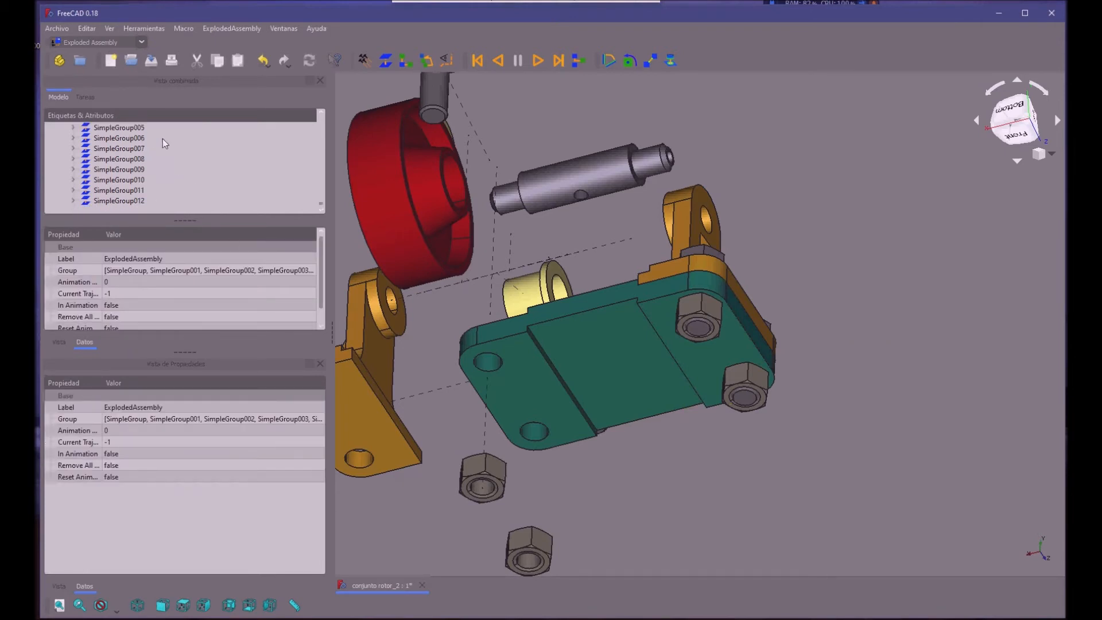
{"action": "scroll", "coordinate": [164, 137], "scroll_direction": "up", "scroll_amount": 3}
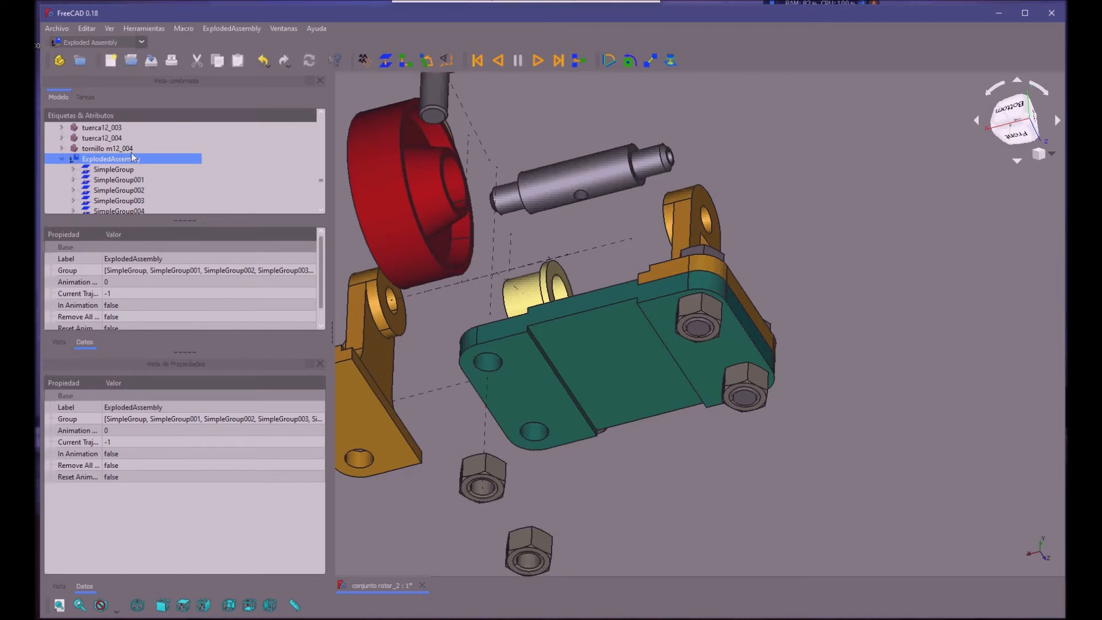
{"action": "scroll", "coordinate": [157, 178], "scroll_direction": "down", "scroll_amount": 2}
{"action": "scroll", "coordinate": [163, 186], "scroll_direction": "down", "scroll_amount": 1}
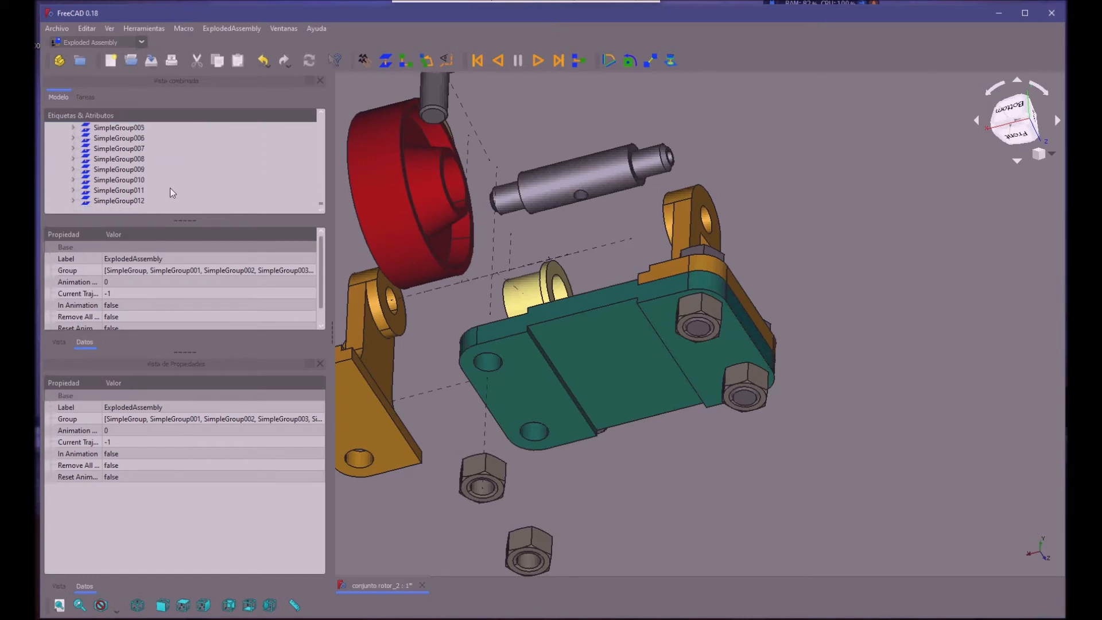
{"action": "left_click", "coordinate": [710, 326]}
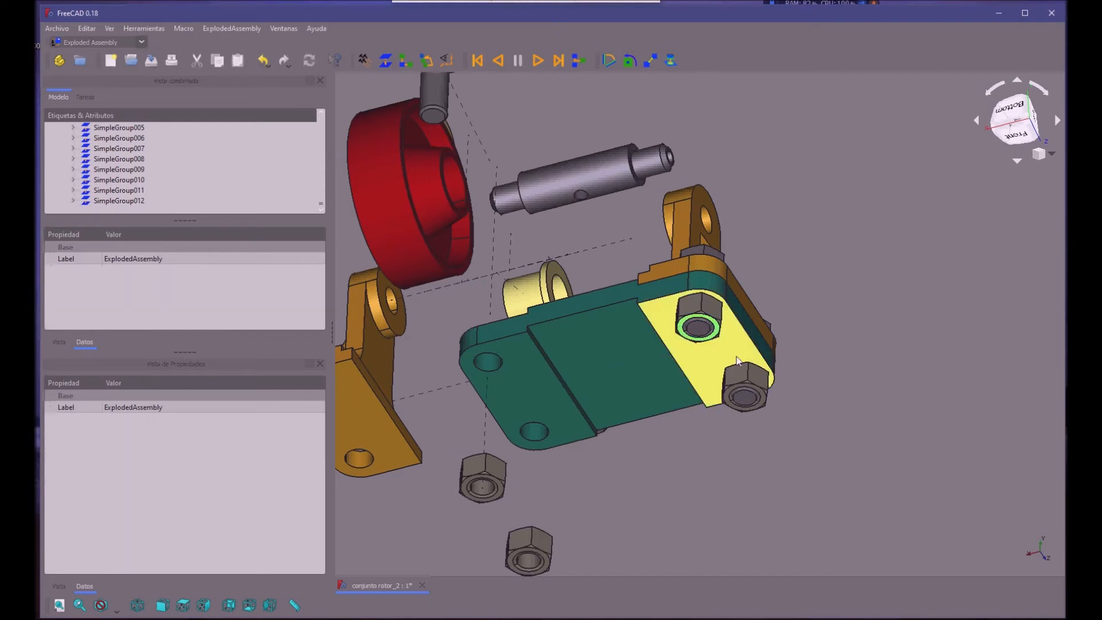
{"action": "left_click", "coordinate": [753, 398], "text": "ctrl"}
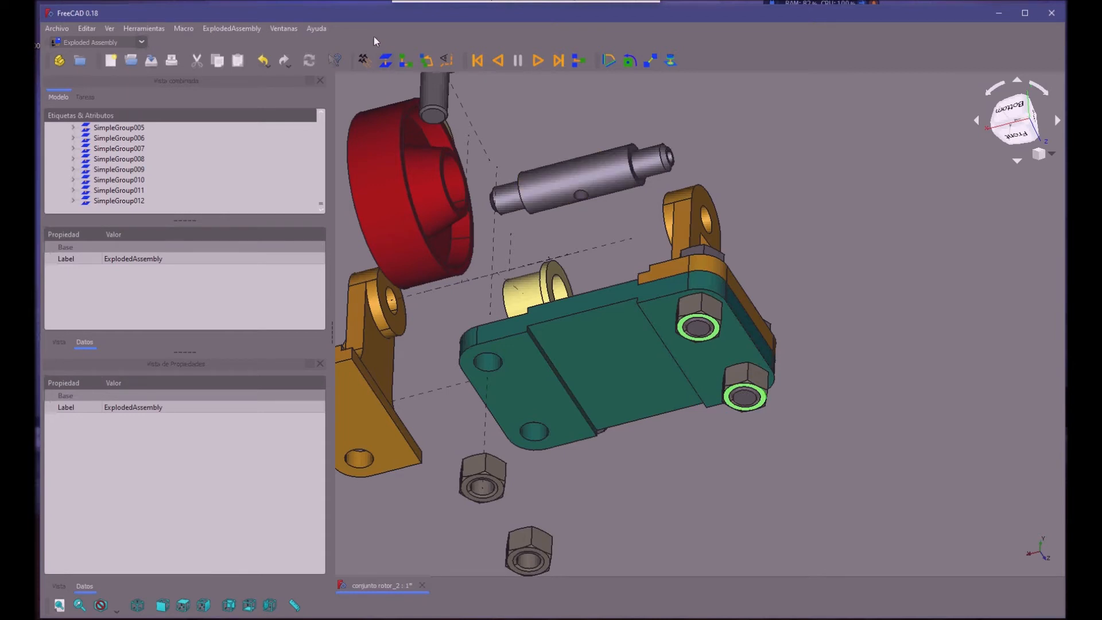
{"action": "left_click", "coordinate": [377, 55]}
Step: Delete the stray SimpleGroup013 made by the second attempt on the nuts
{"action": "scroll", "coordinate": [172, 179], "scroll_direction": "down", "scroll_amount": 1}
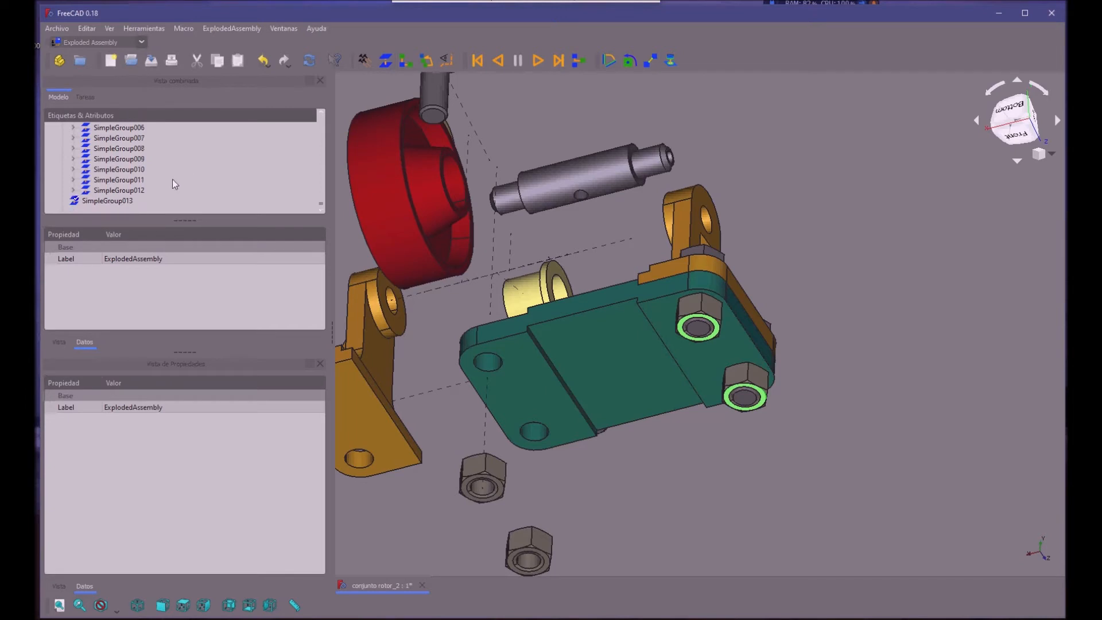
{"action": "left_click", "coordinate": [115, 195]}
{"action": "right_click", "coordinate": [115, 192]}
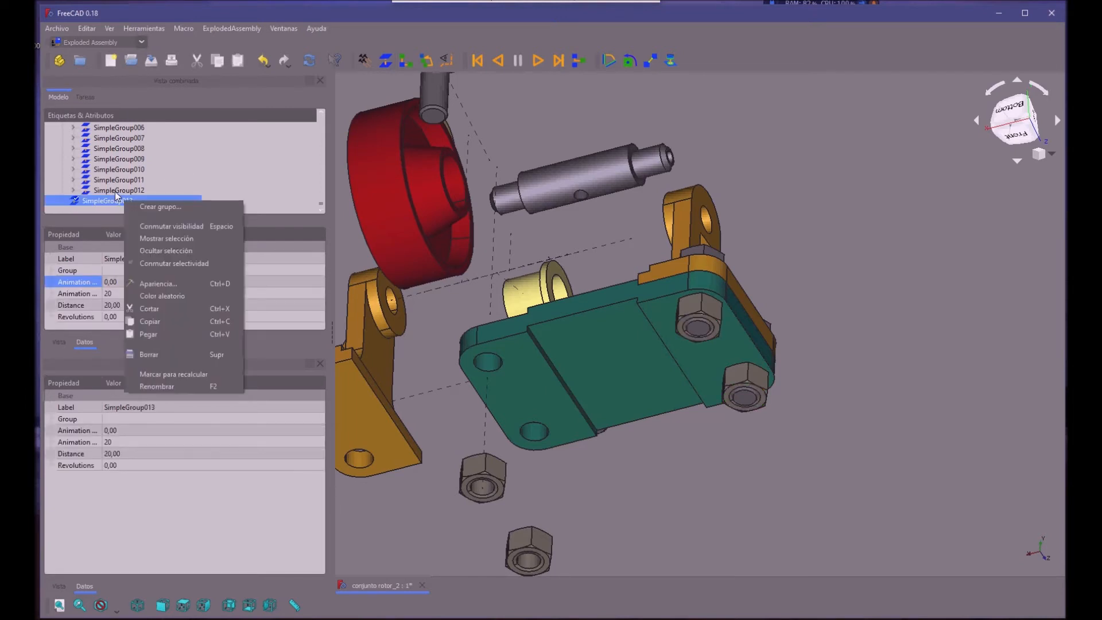
{"action": "left_click", "coordinate": [190, 355]}
Step: Select SimpleGroup012, then try once more to create a simple explode group from the two fitted nuts' end faces
{"action": "scroll", "coordinate": [166, 185], "scroll_direction": "down", "scroll_amount": 2}
{"action": "left_click", "coordinate": [125, 198]}
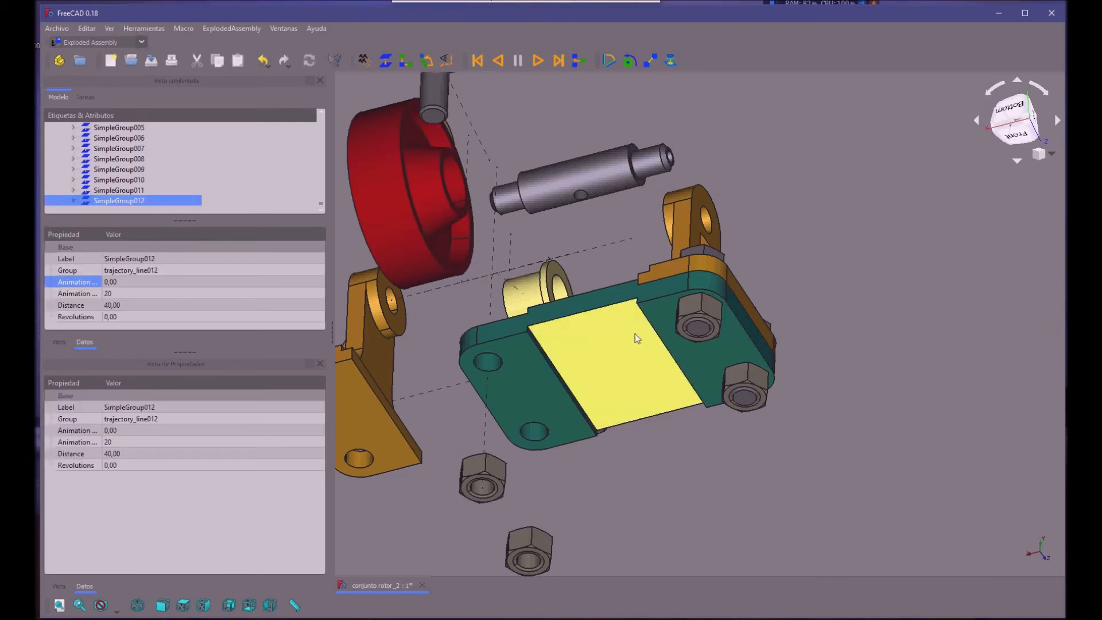
{"action": "left_click", "coordinate": [708, 315]}
{"action": "left_click", "coordinate": [750, 390], "text": "ctrl"}
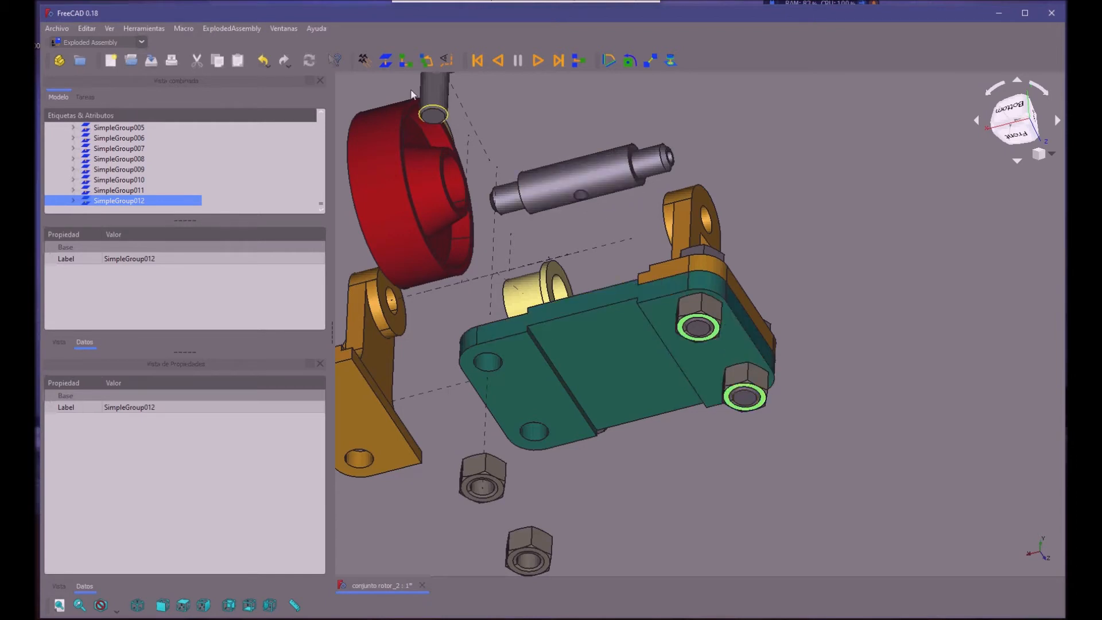
{"action": "left_click", "coordinate": [374, 53]}
{"action": "scroll", "coordinate": [217, 167], "scroll_direction": "down", "scroll_amount": 1}
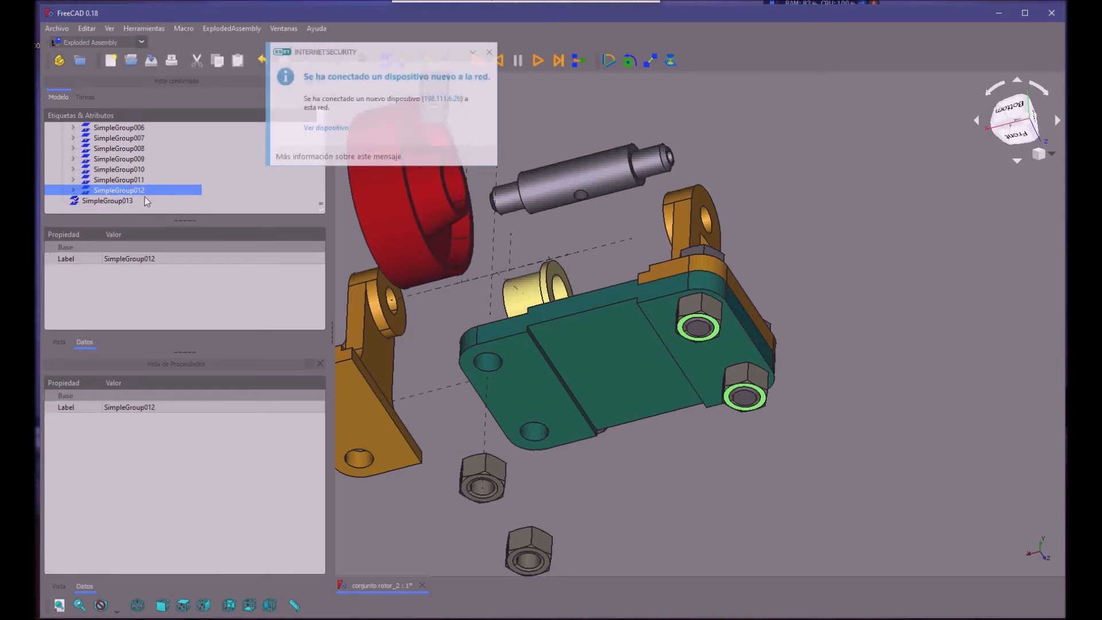
Step: Delete the stray SimpleGroup013 left outside ExplodedAssembly by the third attempt on the nuts
{"action": "middle_click_drag", "start_coordinate": [856, 373], "coordinate": [834, 411]}
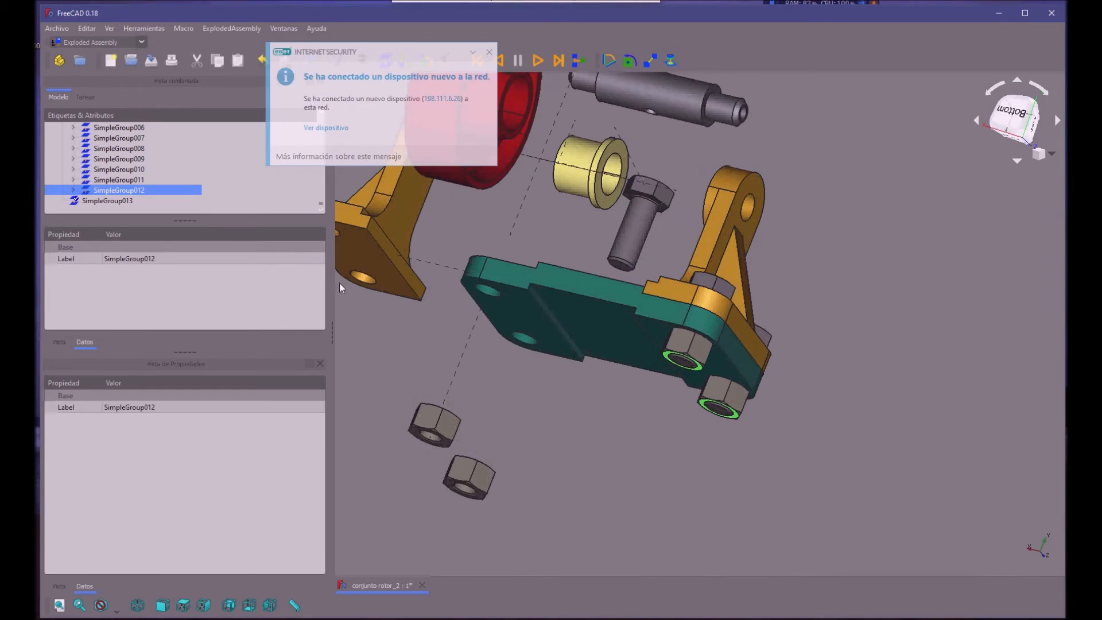
{"action": "left_click", "coordinate": [101, 197]}
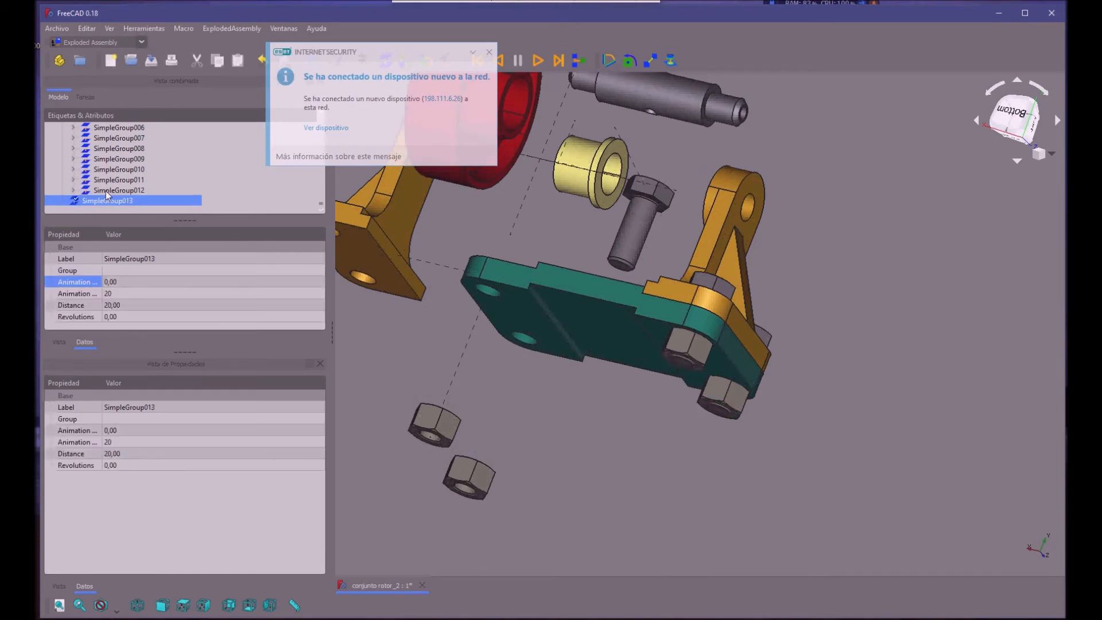
{"action": "right_click", "coordinate": [106, 192]}
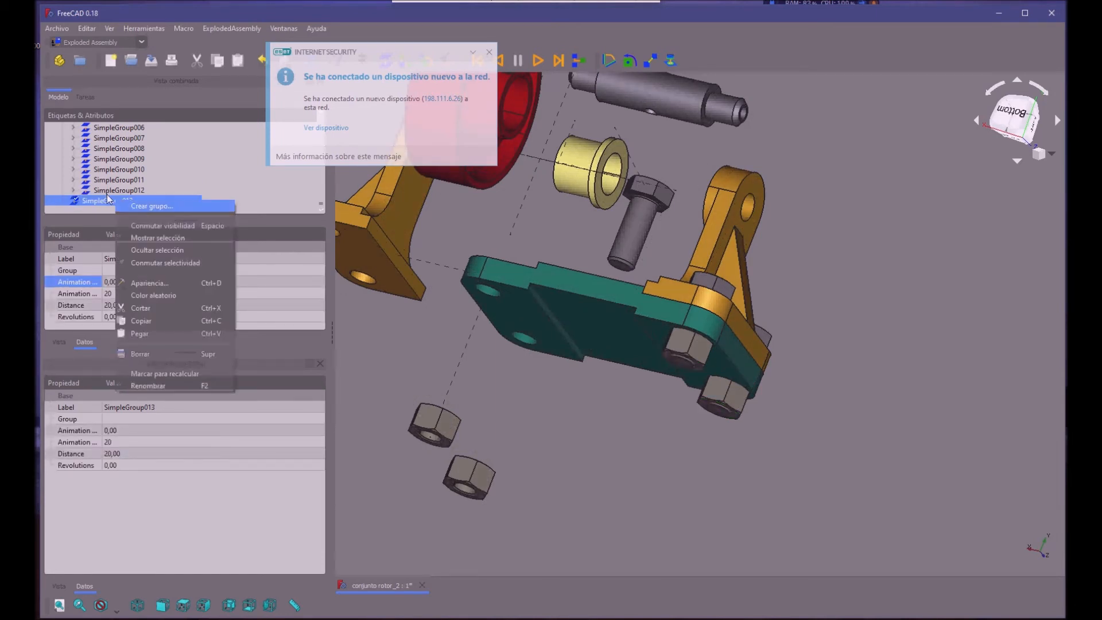
{"action": "left_click", "coordinate": [130, 339]}
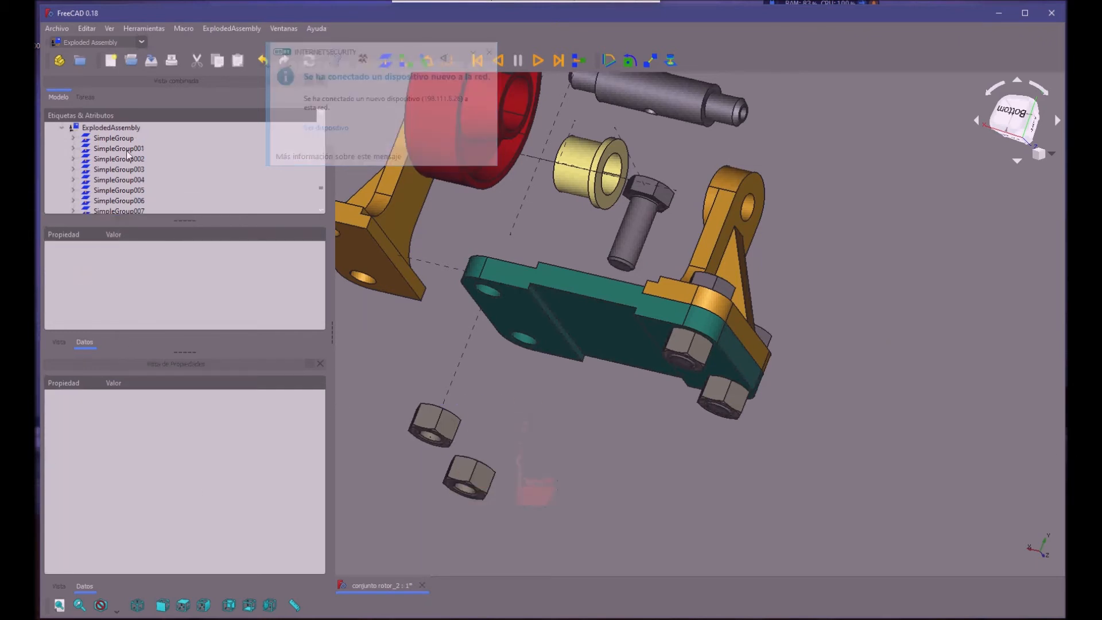
Step: Select ExplodedAssembly, then try again to create a simple explode group from the two fitted nuts' end faces
{"action": "left_click", "coordinate": [112, 126]}
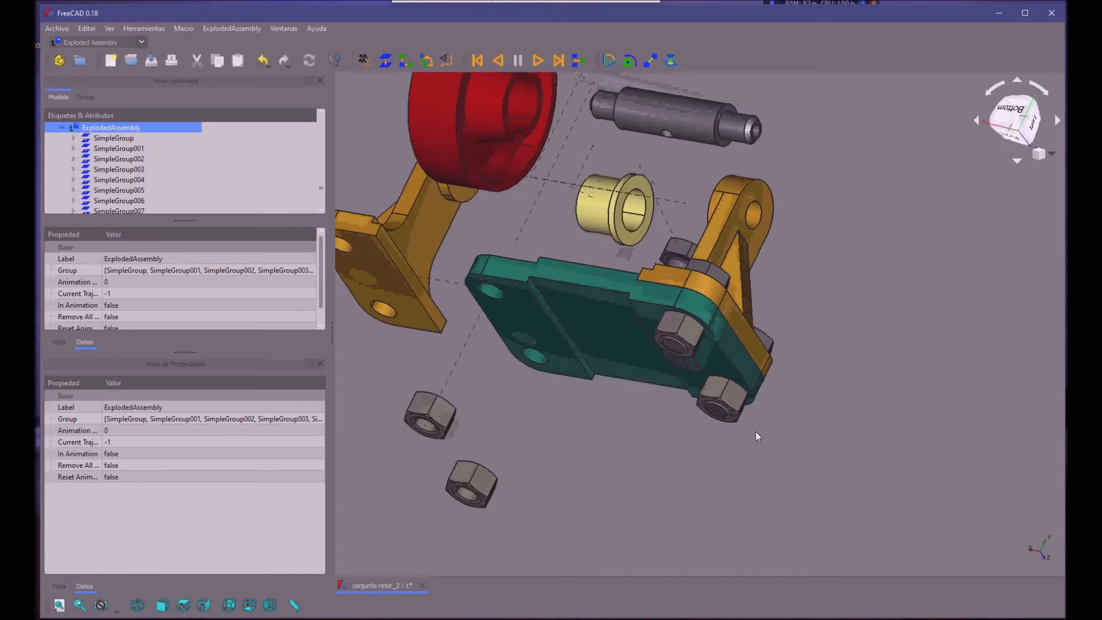
{"action": "left_click", "coordinate": [726, 406]}
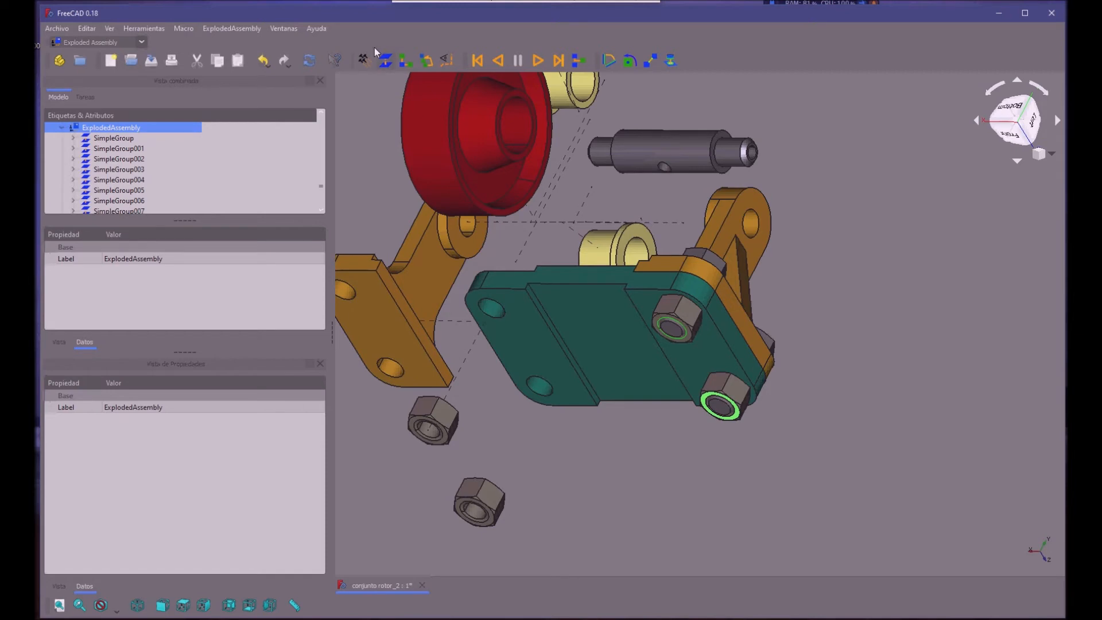
{"action": "left_click", "coordinate": [680, 334], "text": "ctrl"}
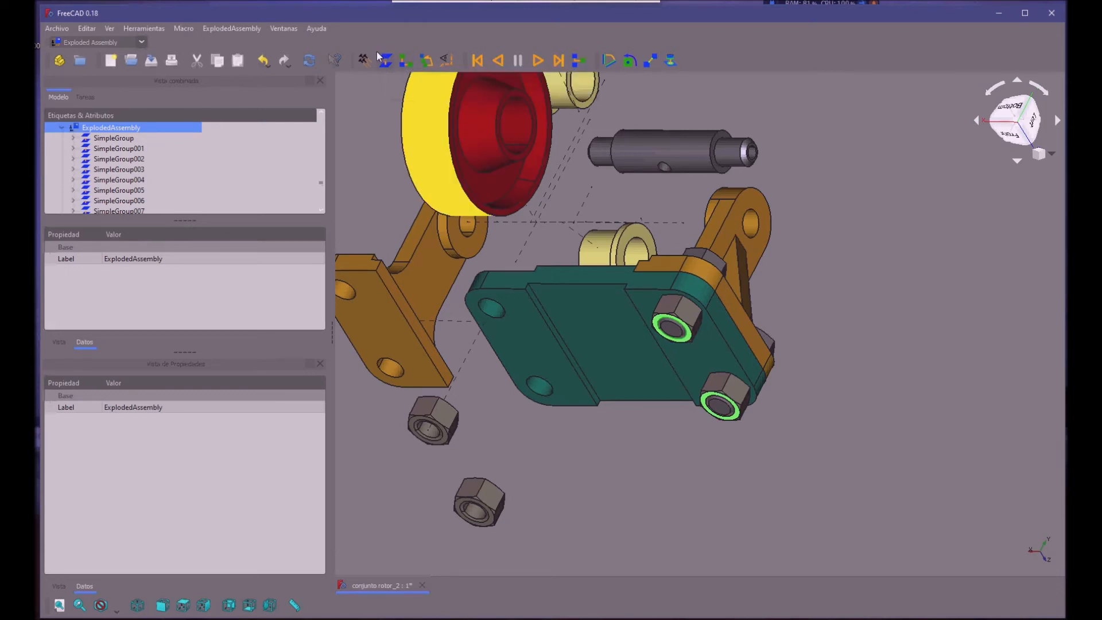
Step: Delete the stray groups SimpleGroup013, SimpleGroup014 and SimpleGroup015 from the model tree
{"action": "scroll", "coordinate": [228, 181], "scroll_direction": "down", "scroll_amount": 1}
{"action": "scroll", "coordinate": [226, 188], "scroll_direction": "down", "scroll_amount": 2}
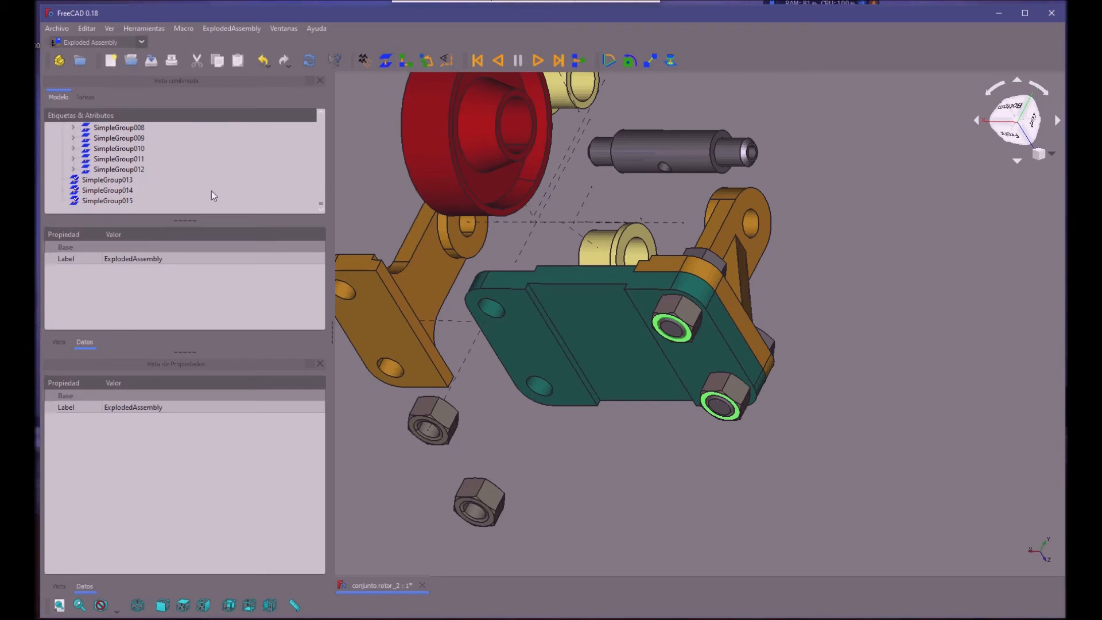
{"action": "left_click", "coordinate": [107, 177]}
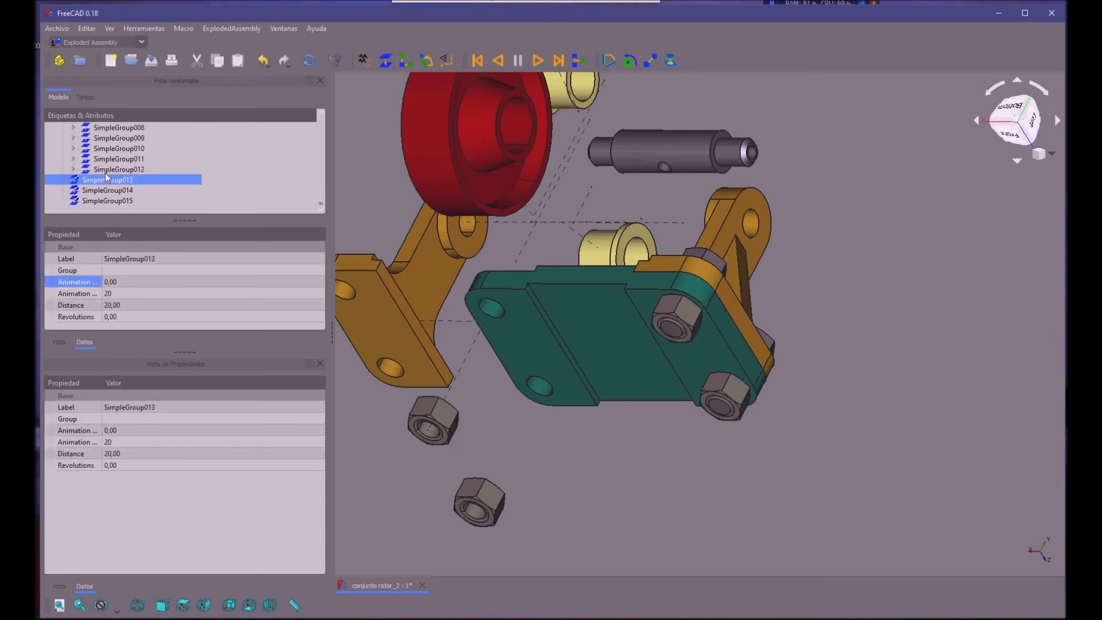
{"action": "left_click", "coordinate": [104, 199], "text": "shift"}
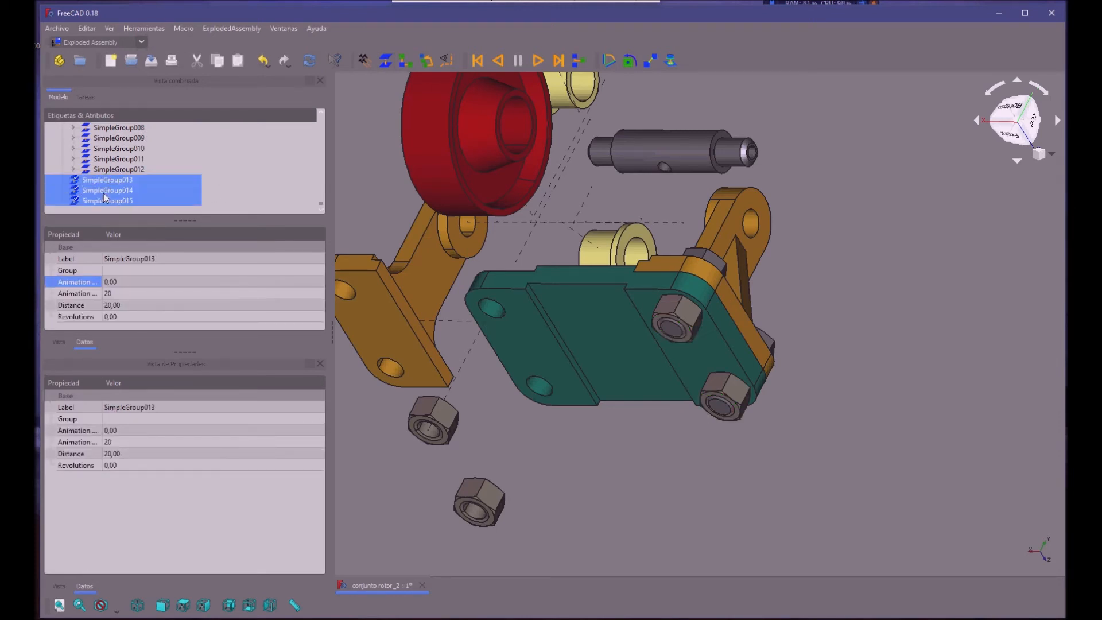
{"action": "key", "text": "Delete"}
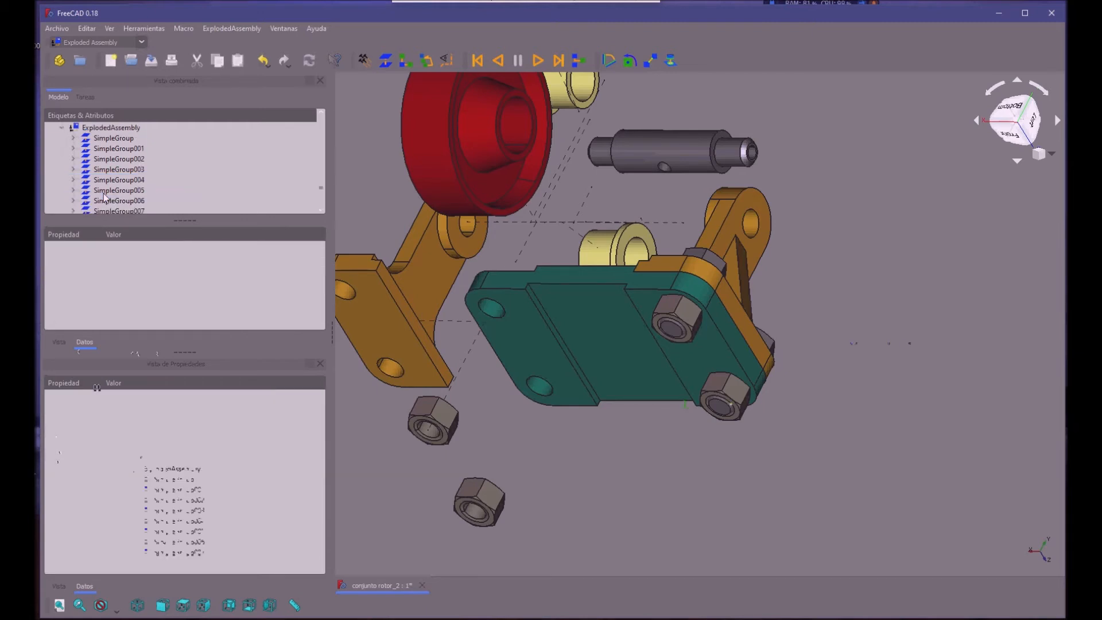
Step: Collapse ExplodedAssembly in the model tree and, with it selected, try a simple explode group from the end faces of the two fitted nuts
{"action": "middle_click_drag", "start_coordinate": [815, 399], "coordinate": [582, 304]}
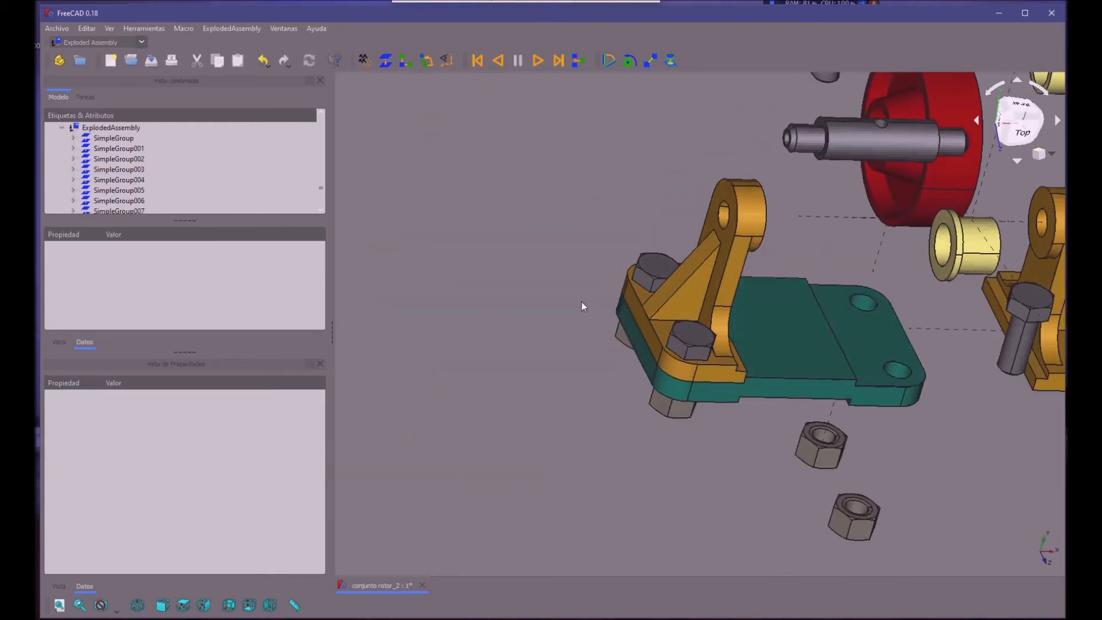
{"action": "middle_click_drag", "start_coordinate": [549, 414], "coordinate": [640, 510]}
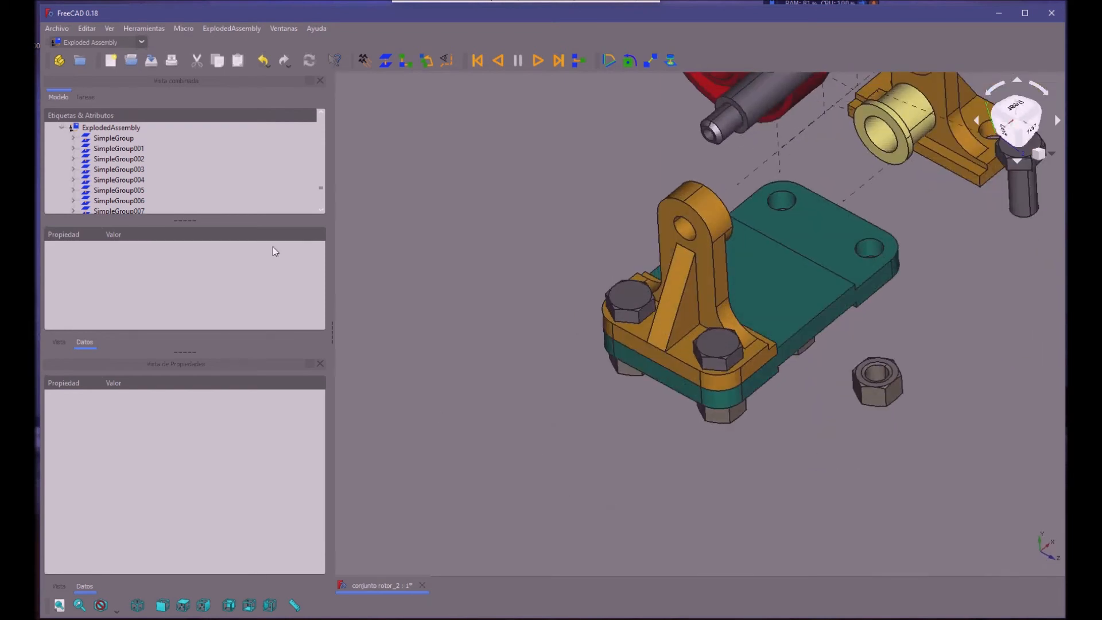
{"action": "scroll", "coordinate": [130, 135], "scroll_direction": "up", "scroll_amount": 2}
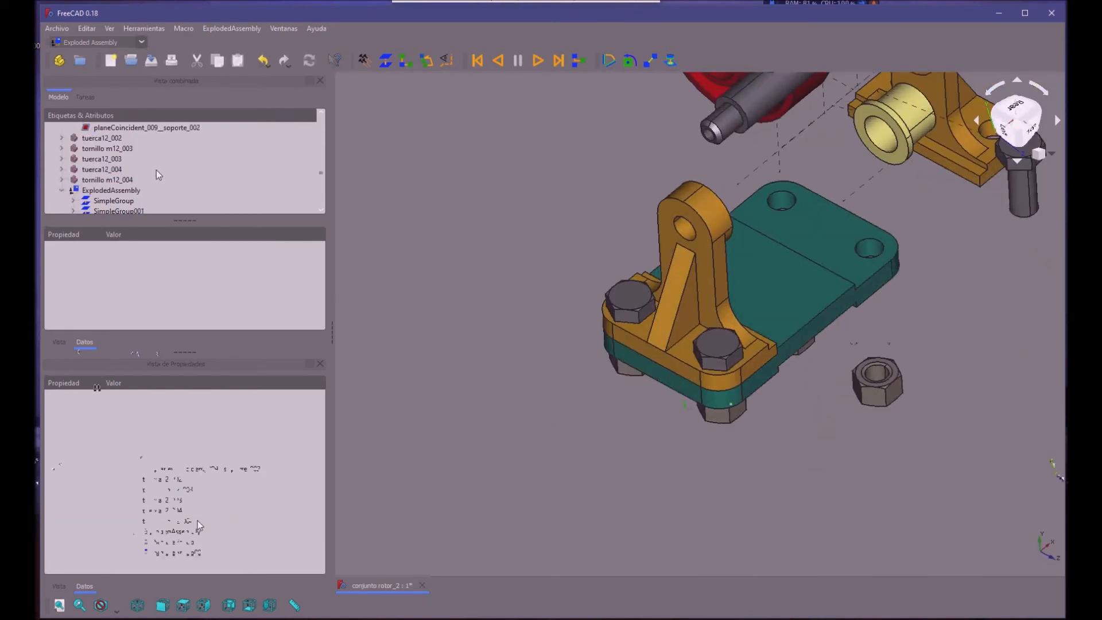
{"action": "left_click", "coordinate": [113, 184]}
{"action": "scroll", "coordinate": [49, 137], "scroll_direction": "down", "scroll_amount": 2}
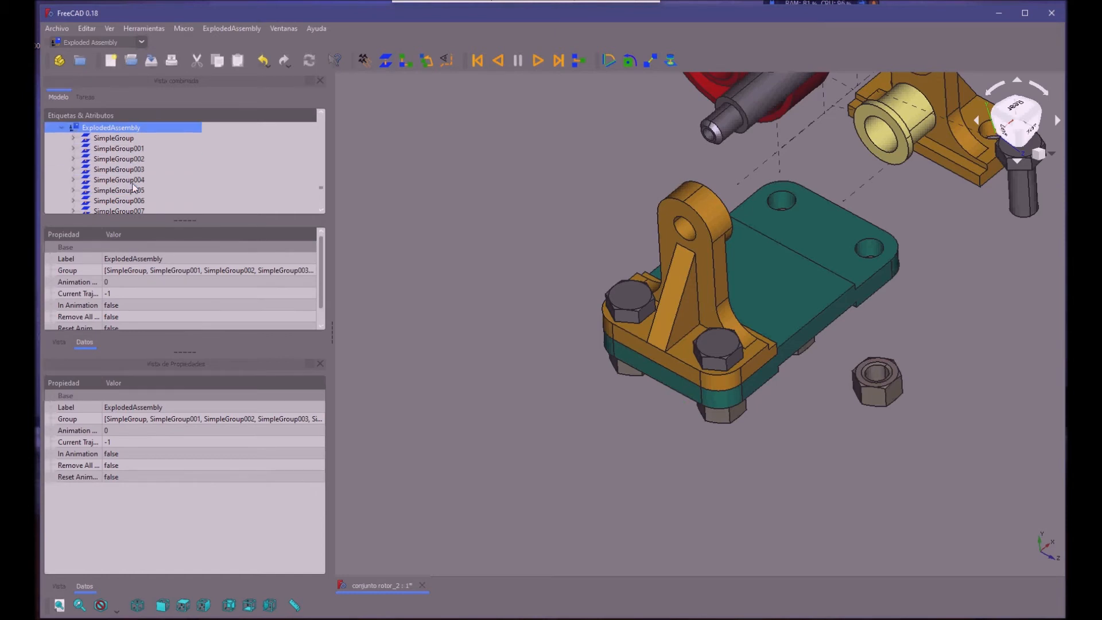
{"action": "key", "text": "Left"}
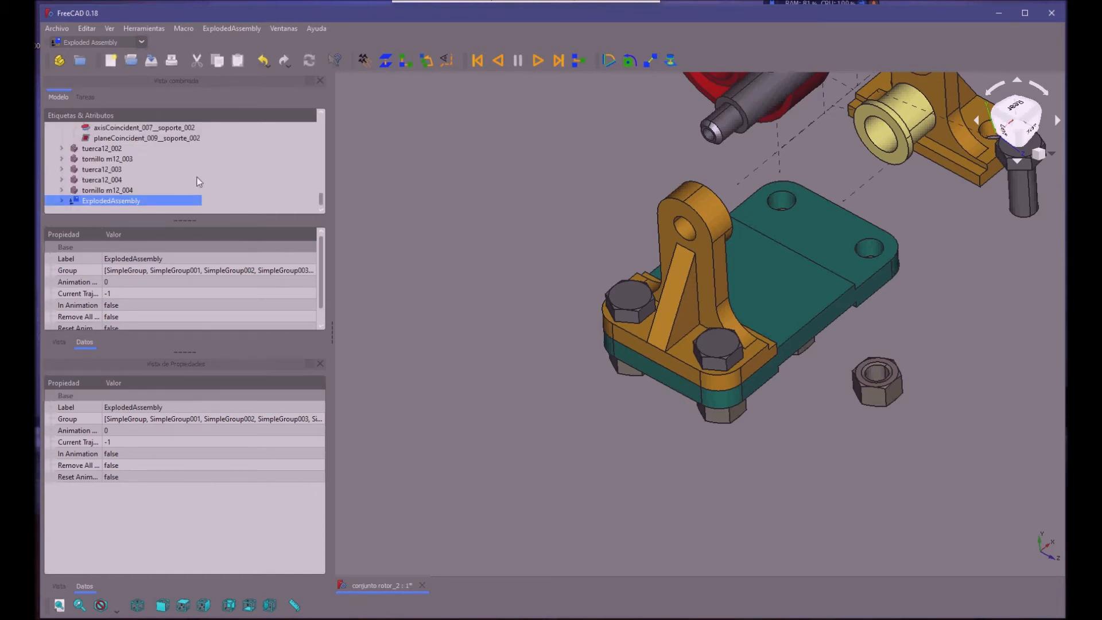
{"action": "middle_click_drag", "start_coordinate": [619, 376], "coordinate": [633, 352]}
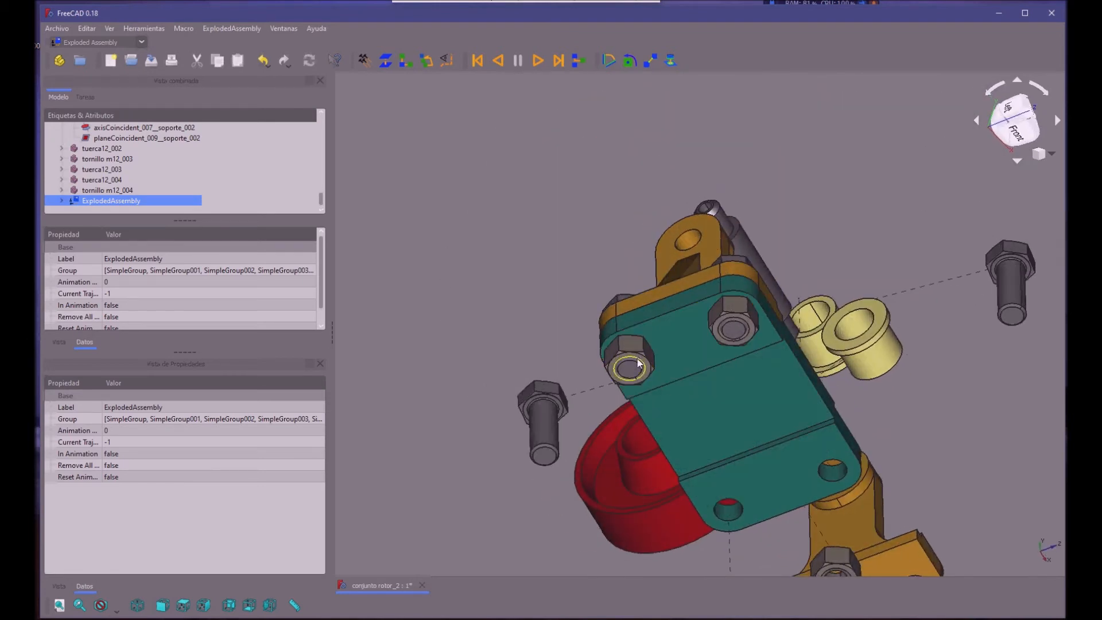
{"action": "left_click", "coordinate": [638, 363], "text": "ctrl"}
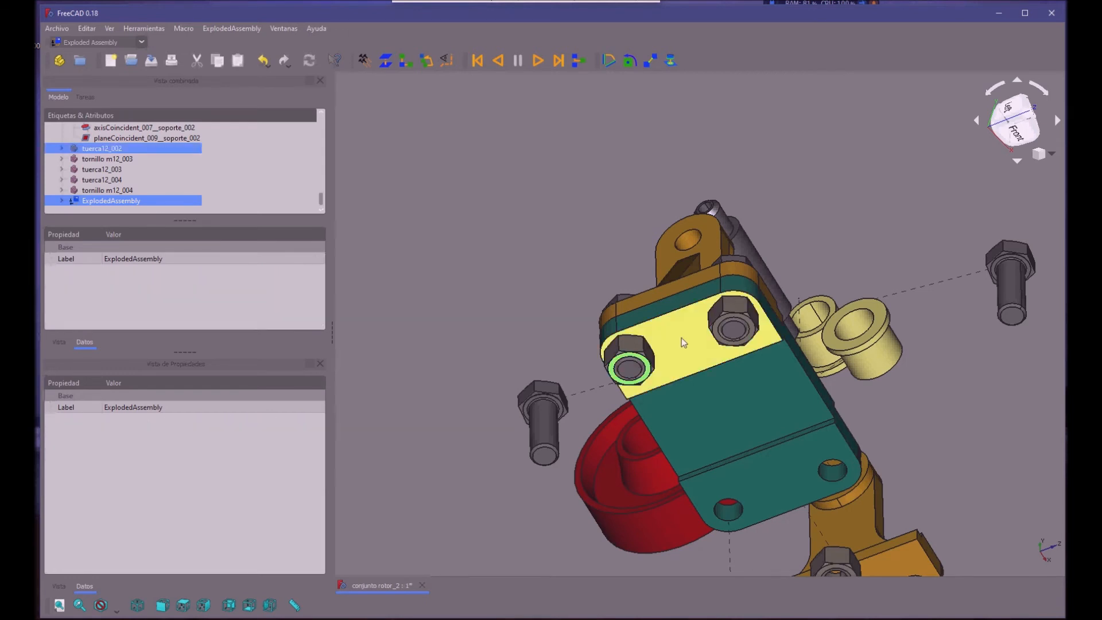
{"action": "left_click", "coordinate": [707, 325], "text": "ctrl"}
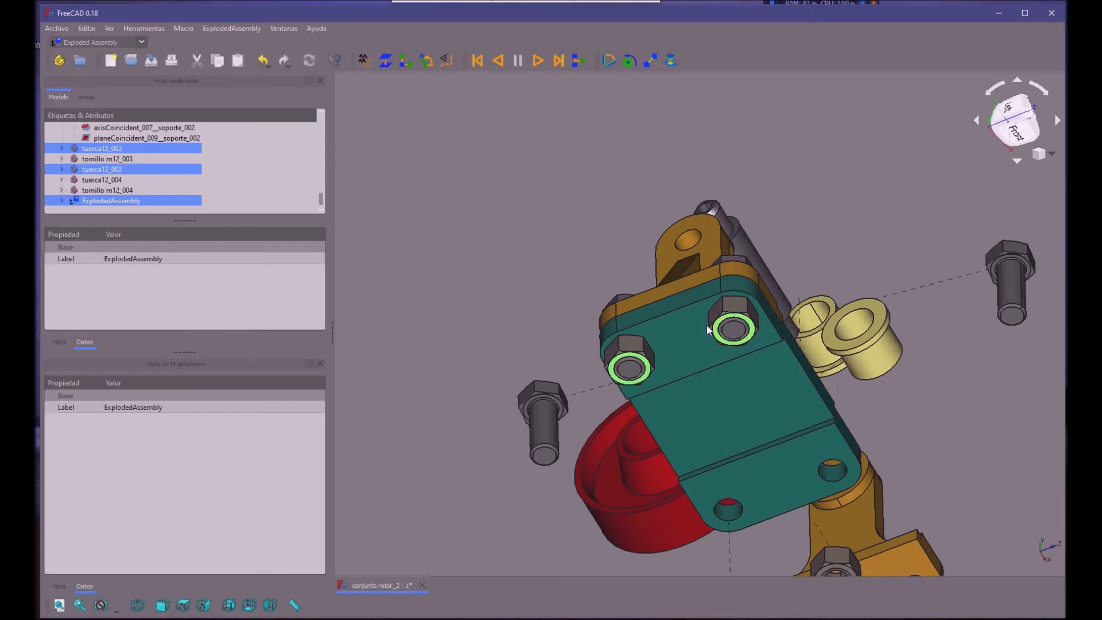
{"action": "left_click", "coordinate": [374, 50]}
{"action": "scroll", "coordinate": [311, 176], "scroll_direction": "down", "scroll_amount": 1}
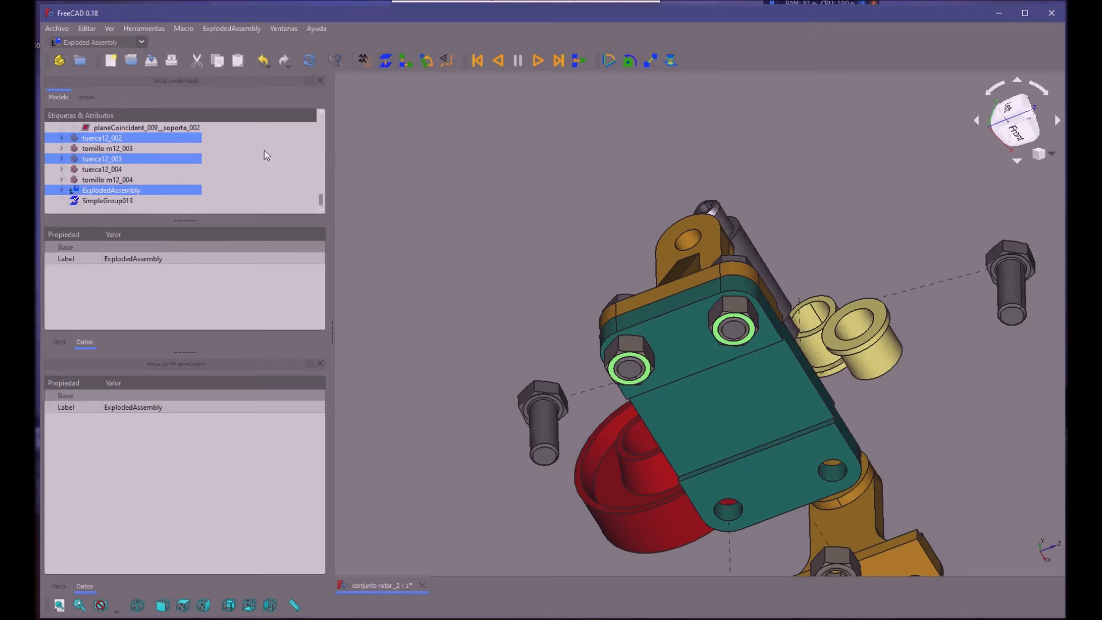
Step: Set the Distance of SimpleGroup013 to 60 and check whether the fitted nuts move away from the base
{"action": "left_click", "coordinate": [73, 197]}
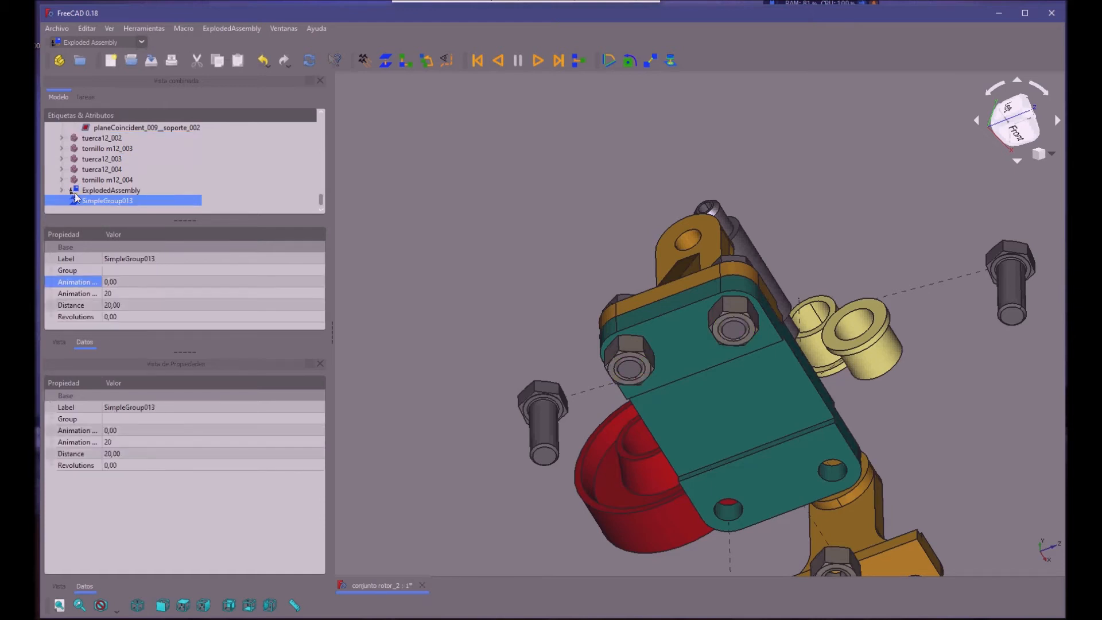
{"action": "left_click", "coordinate": [126, 304]}
{"action": "left_click", "coordinate": [122, 299]}
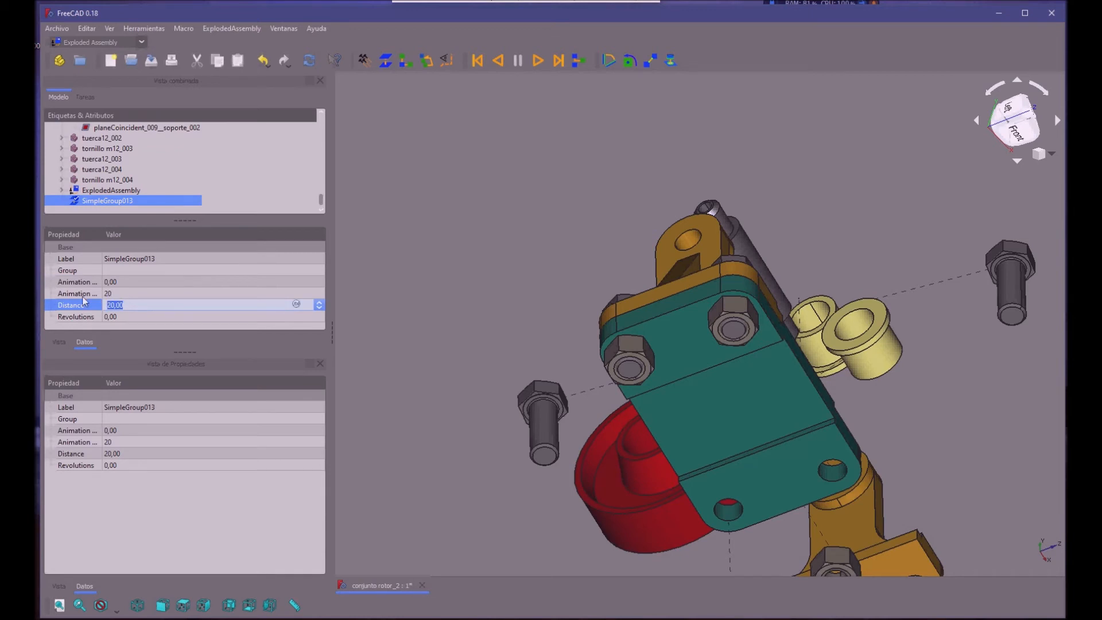
{"action": "type", "text": "60"}
{"action": "key", "text": "Return"}
{"action": "left_click", "coordinate": [141, 282]}
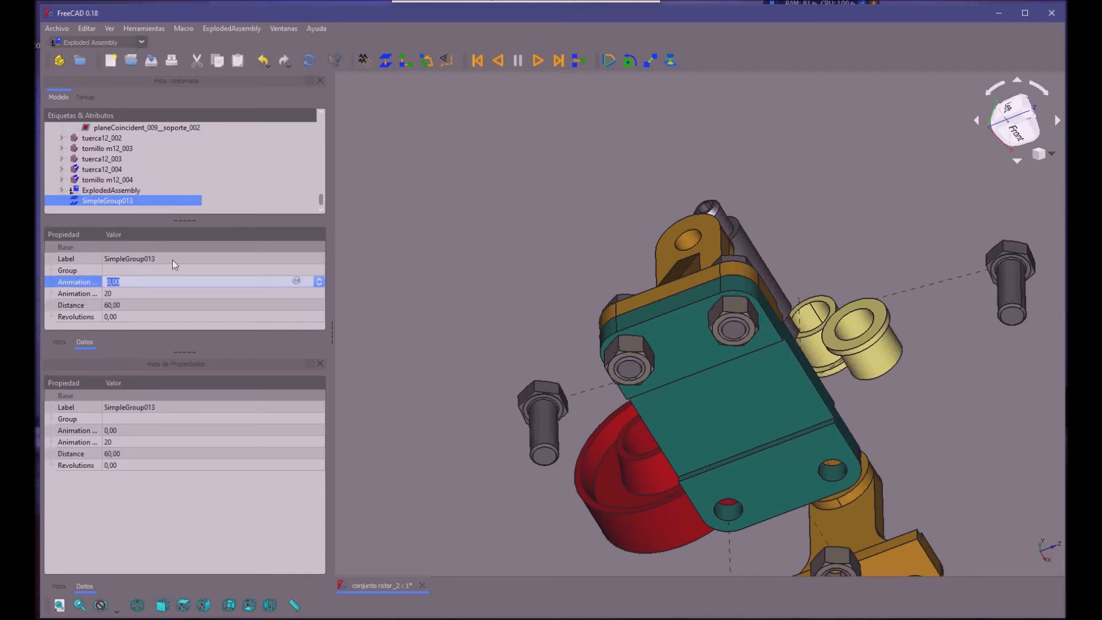
{"action": "left_click", "coordinate": [172, 302]}
{"action": "middle_click_drag", "start_coordinate": [476, 235], "coordinate": [722, 495]}
{"action": "middle_click_drag", "start_coordinate": [741, 491], "coordinate": [759, 489]}
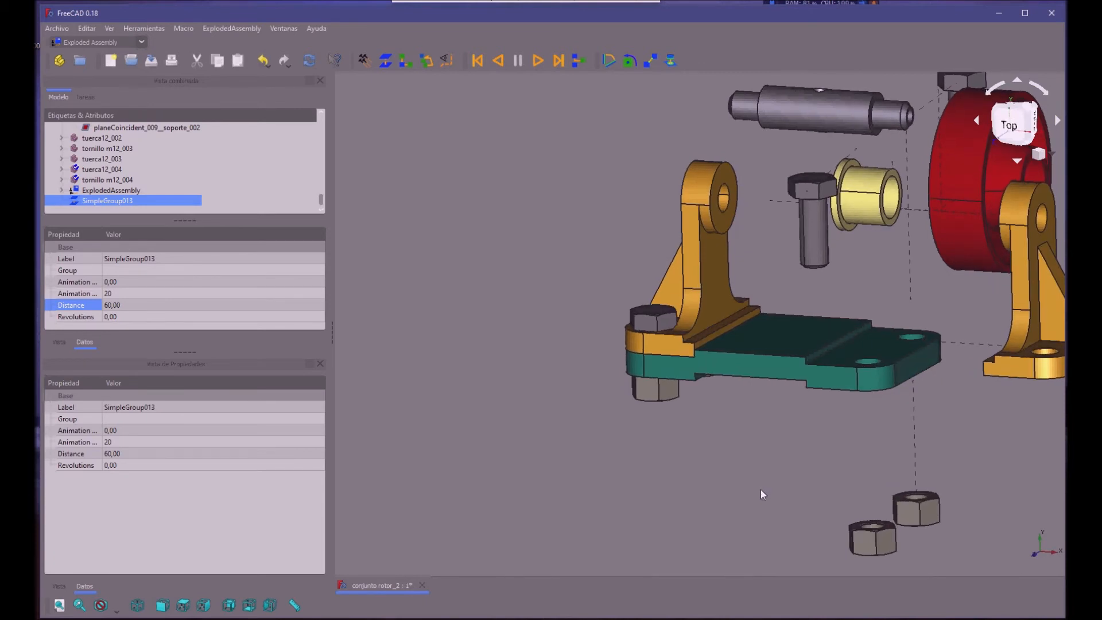
Step: Expand ExplodedAssembly in the model tree and delete SimpleGroup013, which lies outside it
{"action": "left_click", "coordinate": [61, 189]}
{"action": "scroll", "coordinate": [150, 177], "scroll_direction": "down", "scroll_amount": 4}
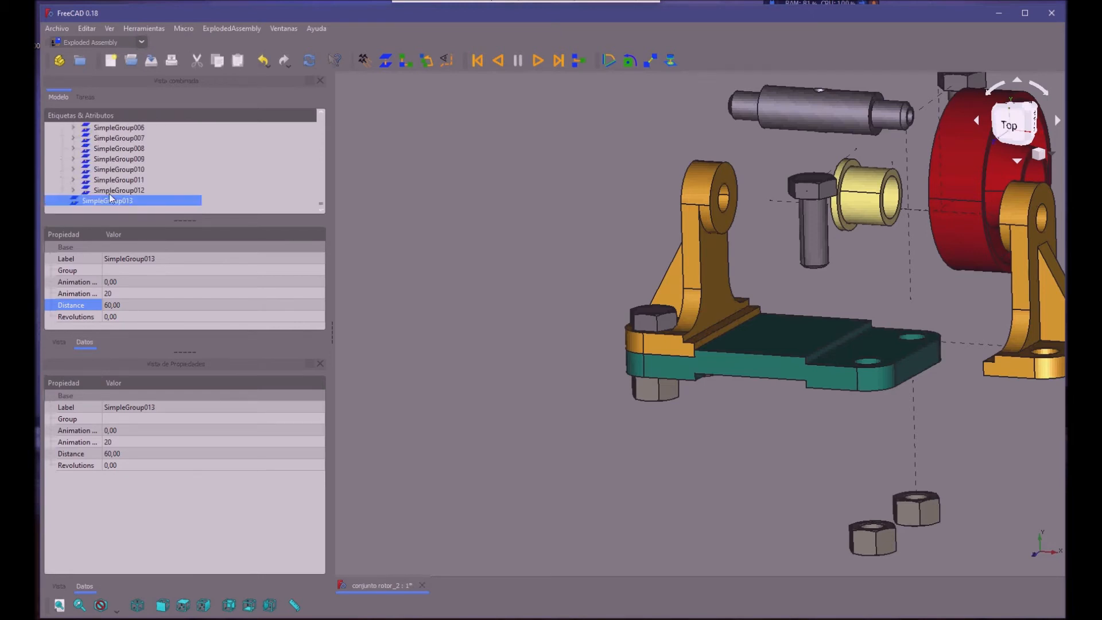
{"action": "right_click", "coordinate": [108, 196]}
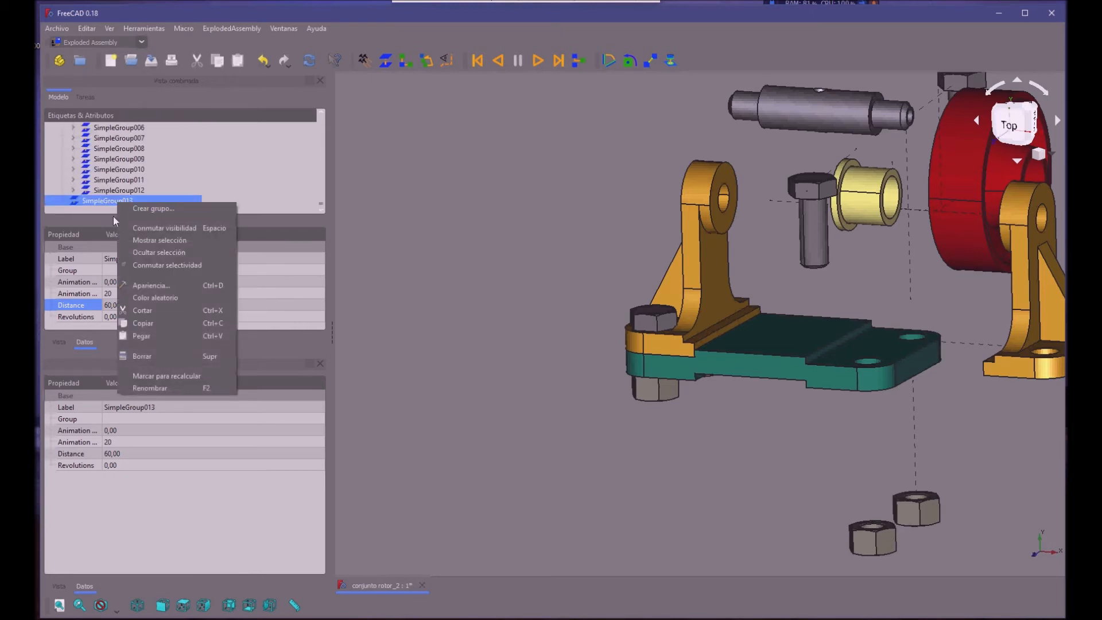
{"action": "left_click", "coordinate": [151, 356]}
Step: Select SimpleGroup012 inside ExplodedAssembly, then retry a simple explode group from the two fitted nuts' end faces
{"action": "scroll", "coordinate": [138, 172], "scroll_direction": "down", "scroll_amount": 3}
{"action": "left_click", "coordinate": [131, 199]}
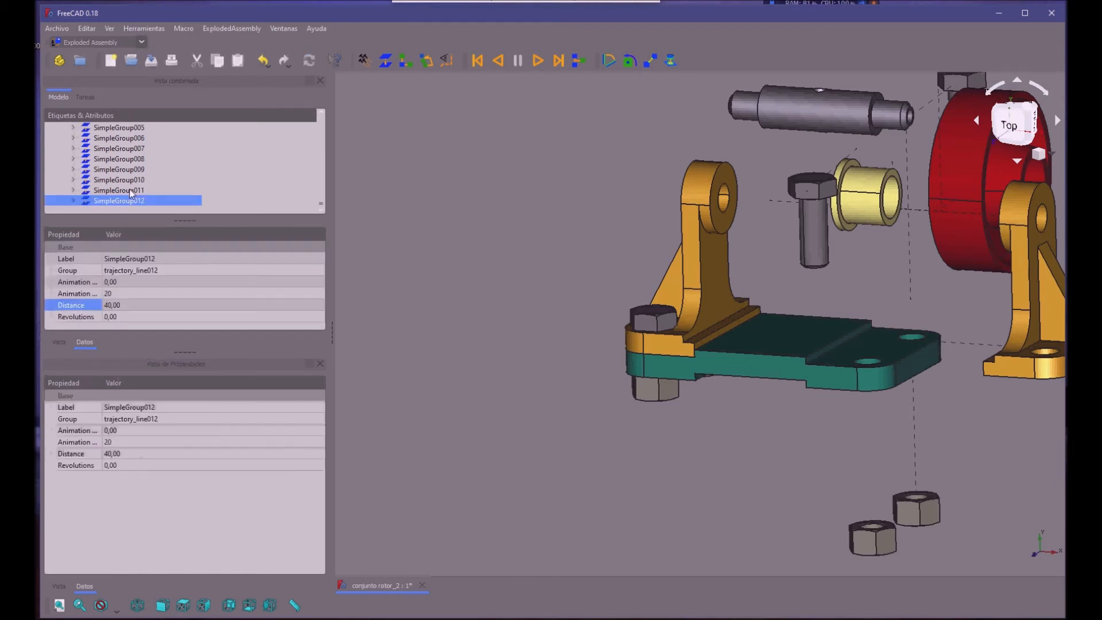
{"action": "middle_click_drag", "start_coordinate": [695, 446], "coordinate": [684, 363]}
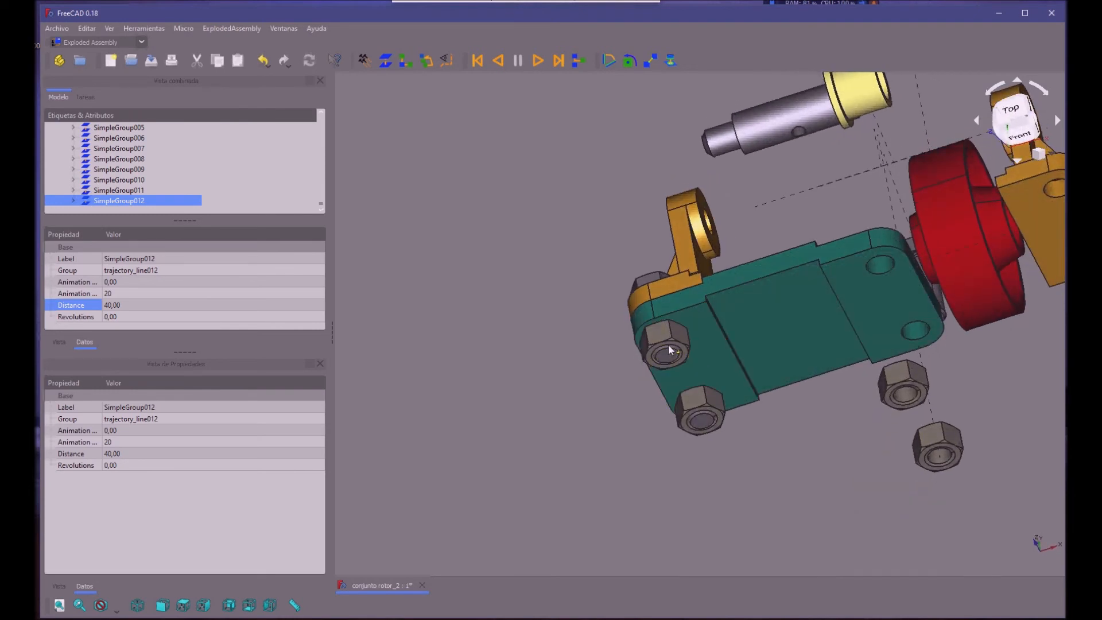
{"action": "left_click", "coordinate": [677, 347]}
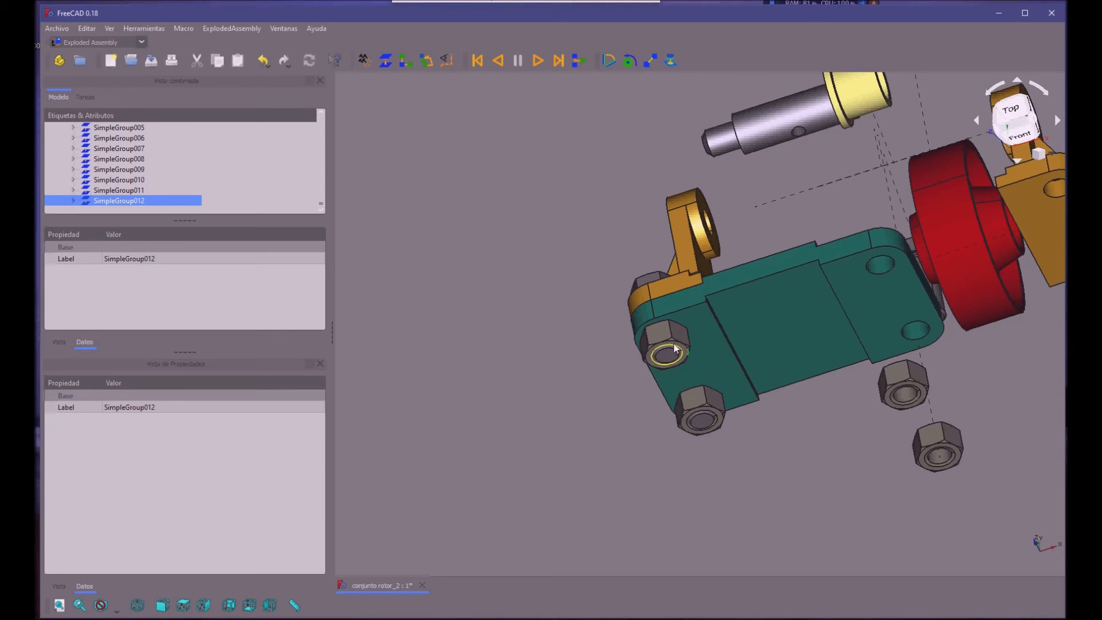
{"action": "left_click", "coordinate": [675, 344]}
{"action": "left_click", "coordinate": [711, 411], "text": "ctrl"}
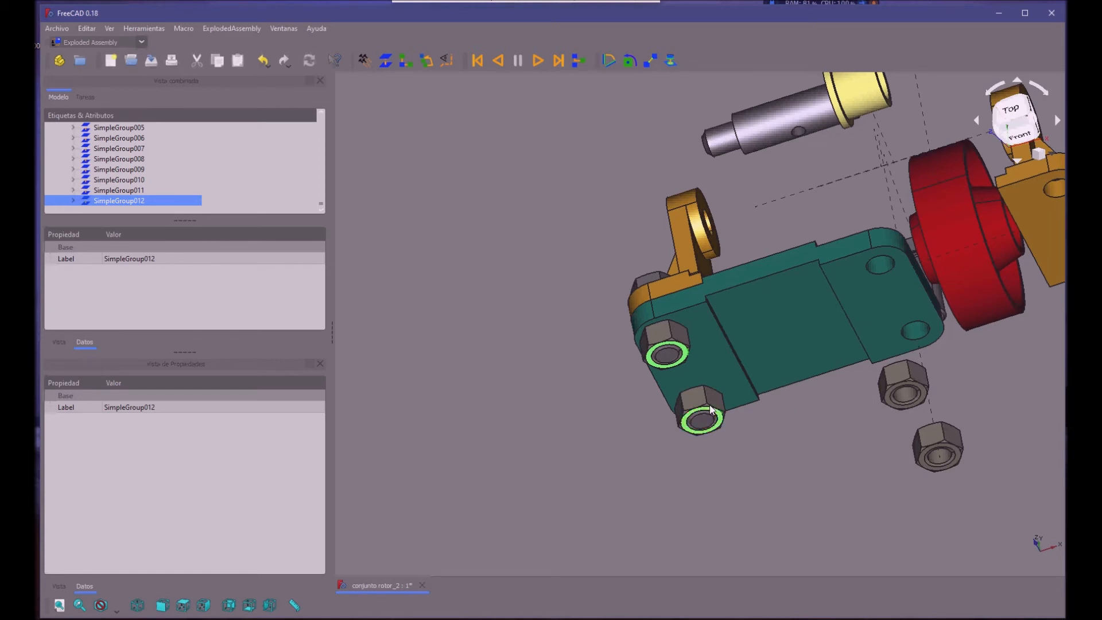
{"action": "left_click", "coordinate": [376, 50]}
{"action": "middle_click_drag", "start_coordinate": [442, 232], "coordinate": [471, 218]}
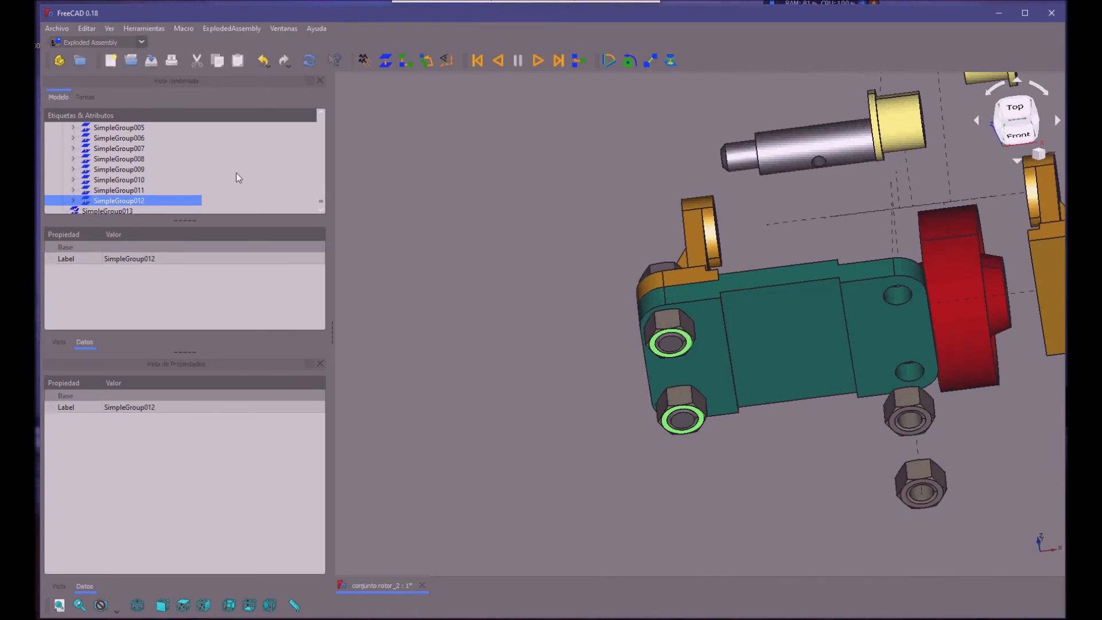
Step: Delete the empty SimpleGroup013 created by the latest attempt on the fitted nuts
{"action": "left_click", "coordinate": [263, 180]}
{"action": "scroll", "coordinate": [273, 166], "scroll_direction": "up", "scroll_amount": 2}
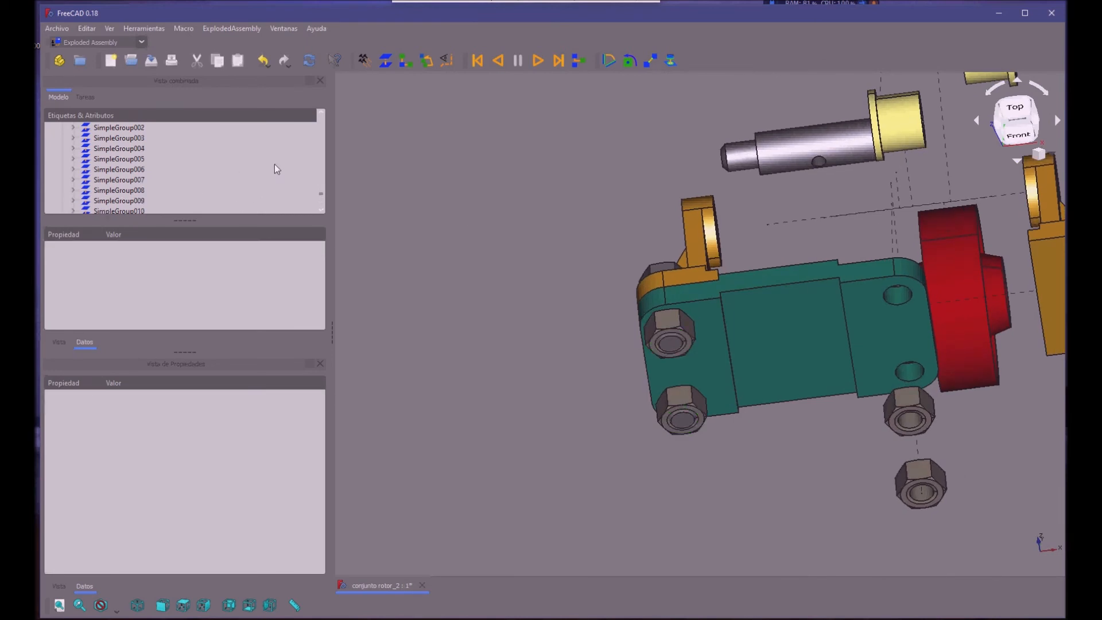
{"action": "scroll", "coordinate": [272, 167], "scroll_direction": "down", "scroll_amount": 2}
{"action": "left_click", "coordinate": [92, 201]}
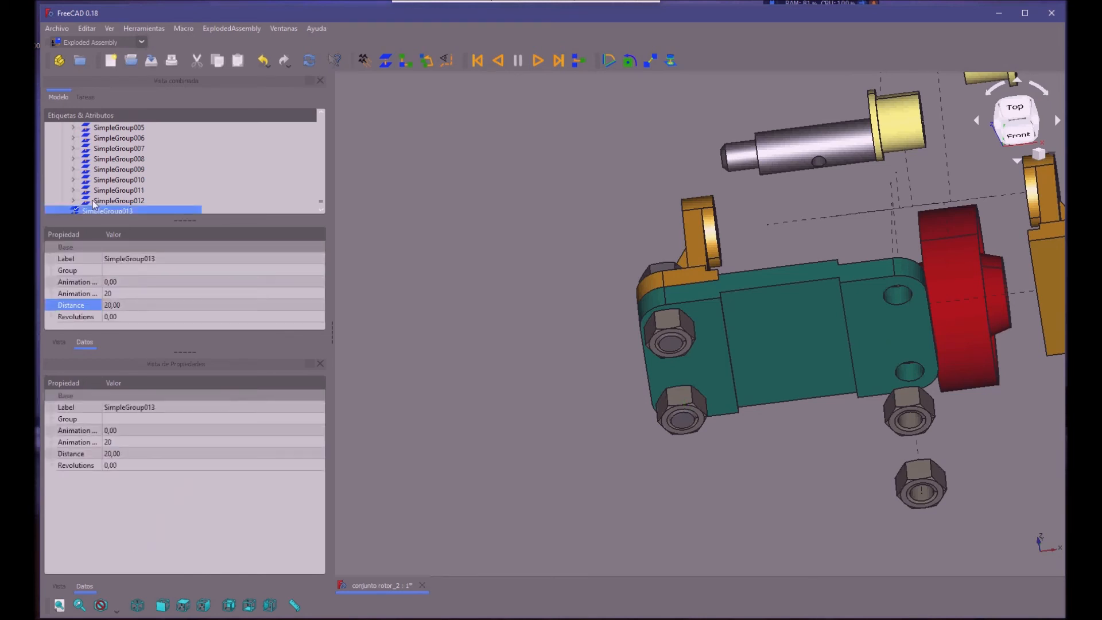
{"action": "right_click", "coordinate": [113, 200]}
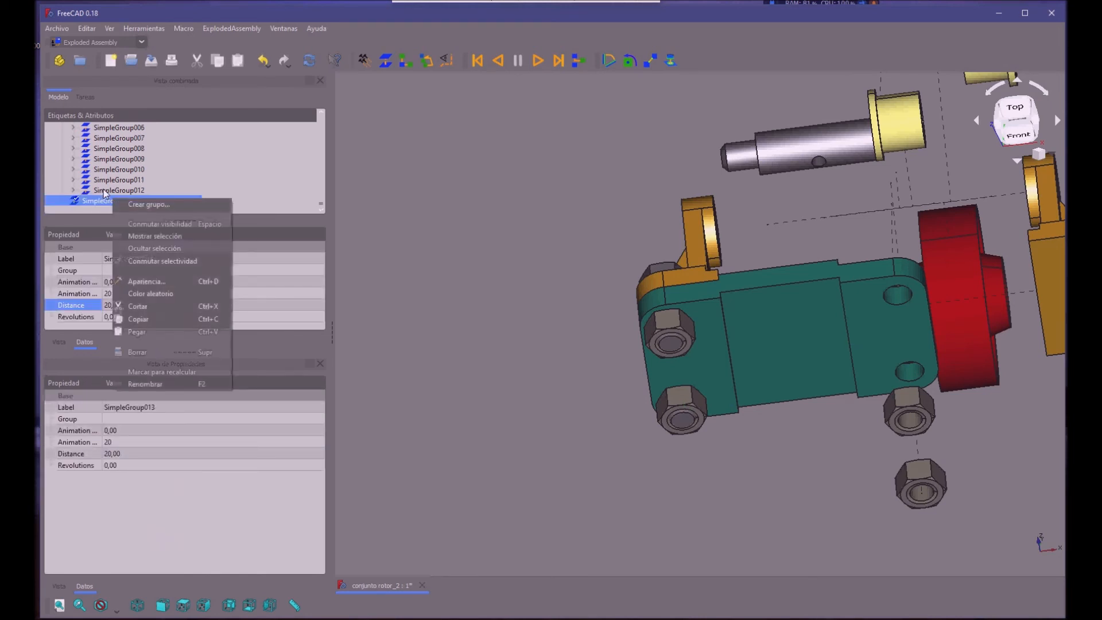
{"action": "left_click", "coordinate": [127, 350]}
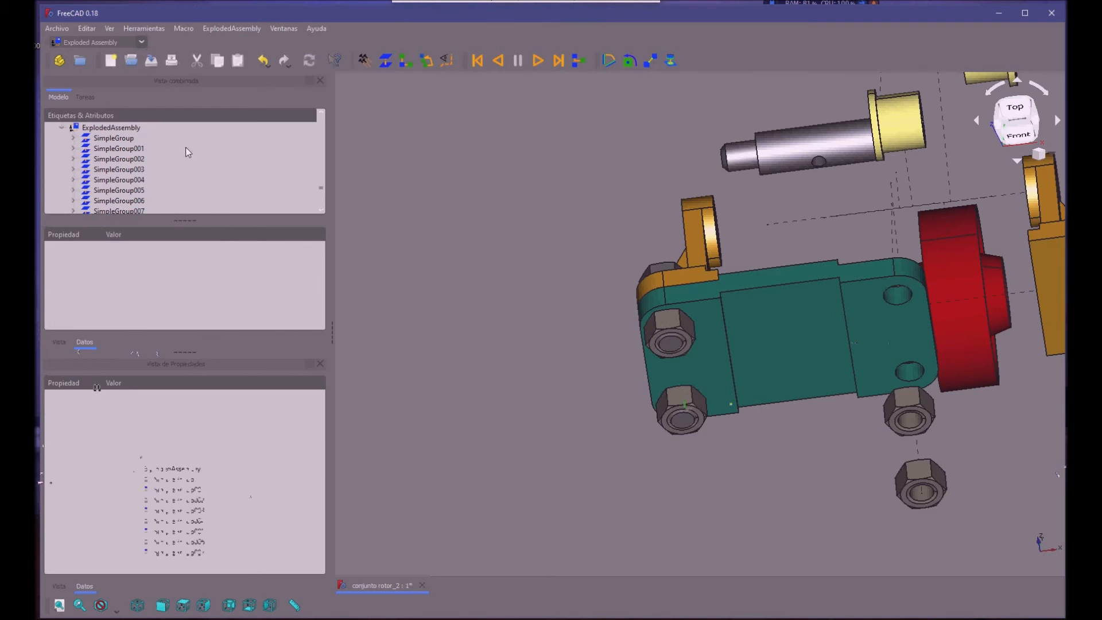
Step: Create a simple explode group from the end faces of the two nuts still fitted under the base
{"action": "scroll", "coordinate": [184, 158], "scroll_direction": "up", "scroll_amount": 2}
{"action": "scroll", "coordinate": [169, 150], "scroll_direction": "down", "scroll_amount": 5}
{"action": "scroll", "coordinate": [190, 173], "scroll_direction": "up", "scroll_amount": 3}
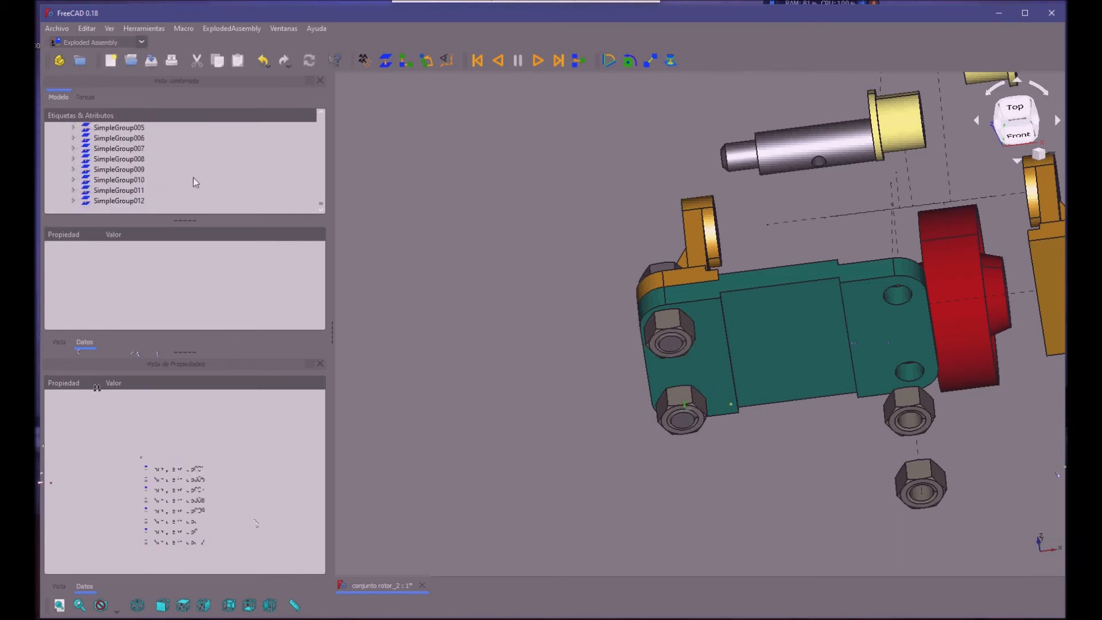
{"action": "scroll", "coordinate": [194, 180], "scroll_direction": "up", "scroll_amount": 3}
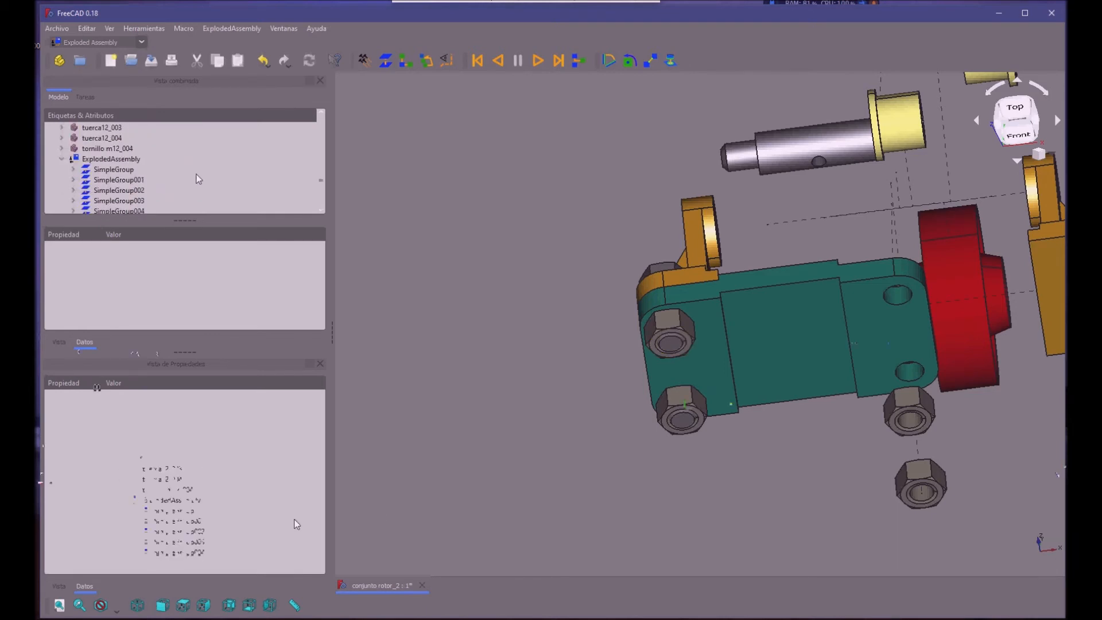
{"action": "left_click", "coordinate": [681, 343]}
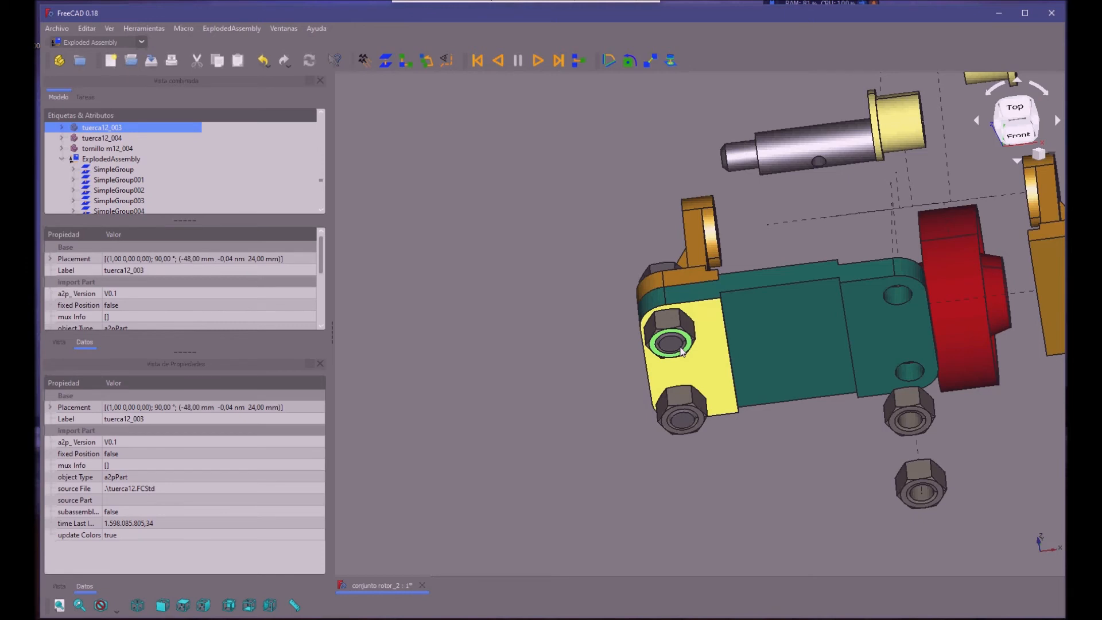
{"action": "left_click", "coordinate": [693, 413], "text": "ctrl"}
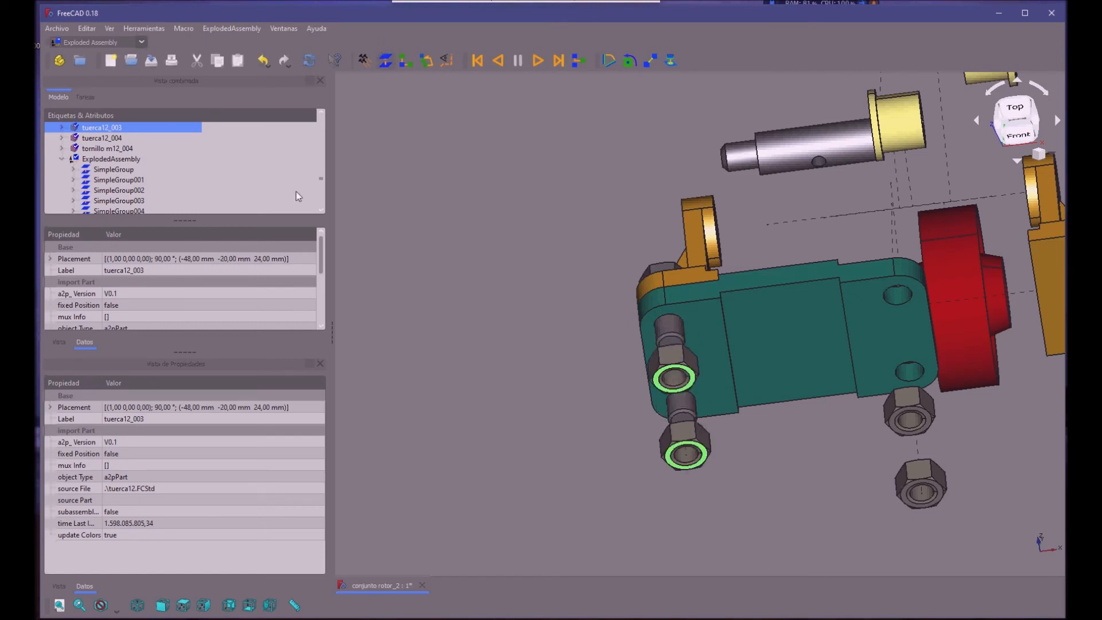
Step: Set the Distance of SimpleGroup013 to 60 for the two nuts
{"action": "scroll", "coordinate": [232, 181], "scroll_direction": "down", "scroll_amount": 3}
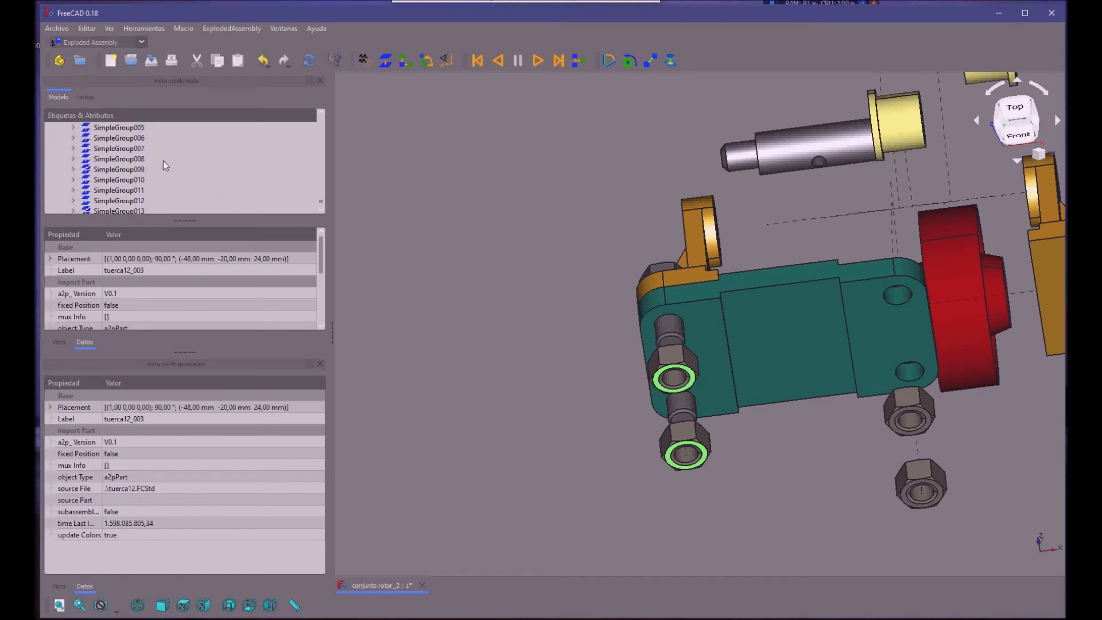
{"action": "scroll", "coordinate": [174, 171], "scroll_direction": "up", "scroll_amount": 3}
{"action": "scroll", "coordinate": [175, 156], "scroll_direction": "down", "scroll_amount": 3}
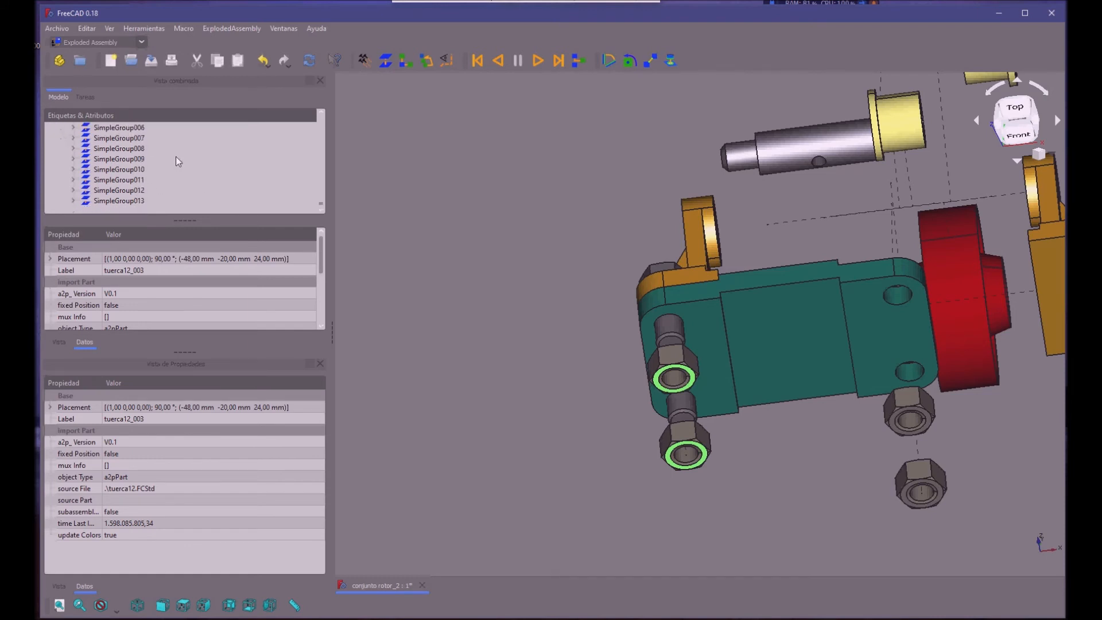
{"action": "left_click", "coordinate": [125, 196]}
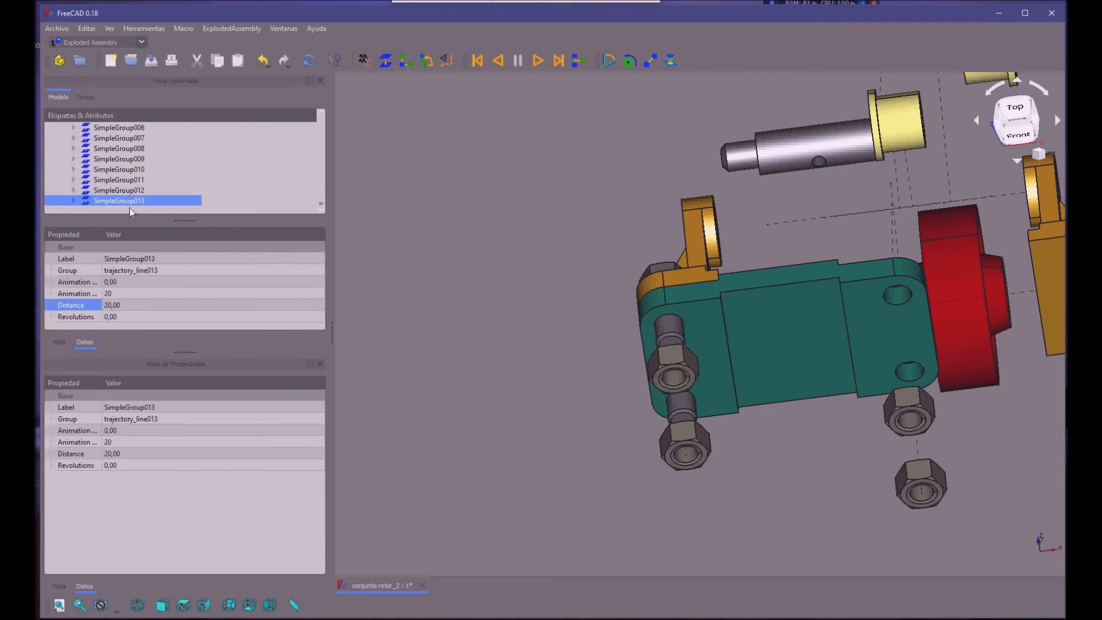
{"action": "left_click", "coordinate": [120, 304]}
{"action": "left_click_drag", "start_coordinate": [123, 304], "coordinate": [83, 305]}
{"action": "type", "text": "70"}
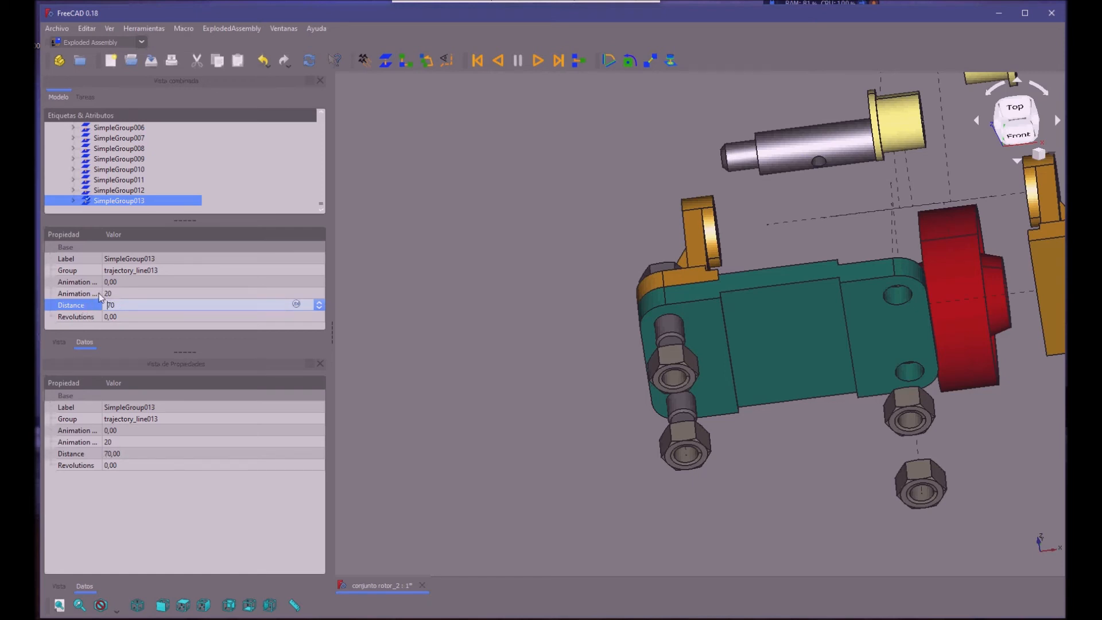
{"action": "type", "text": "6"}
{"action": "key", "text": "Delete"}
{"action": "key", "text": "Return"}
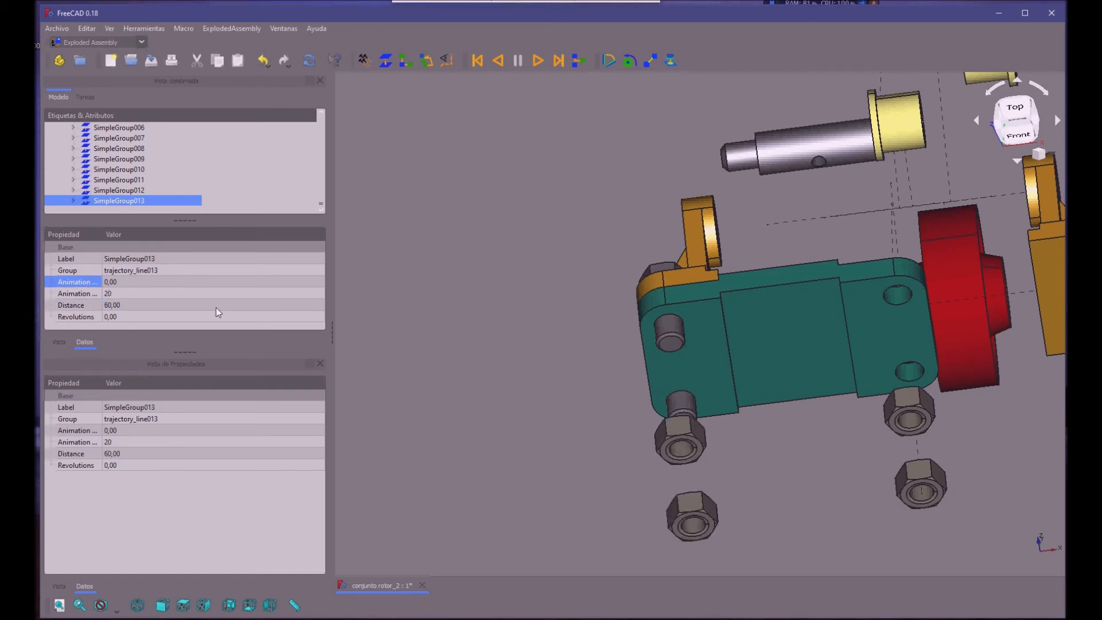
Step: Create a simple explode group from the head top faces of the two bolts still fitted in the remaining bracket
{"action": "middle_click_drag", "start_coordinate": [421, 312], "coordinate": [667, 330]}
{"action": "middle_click_drag", "start_coordinate": [488, 347], "coordinate": [587, 285]}
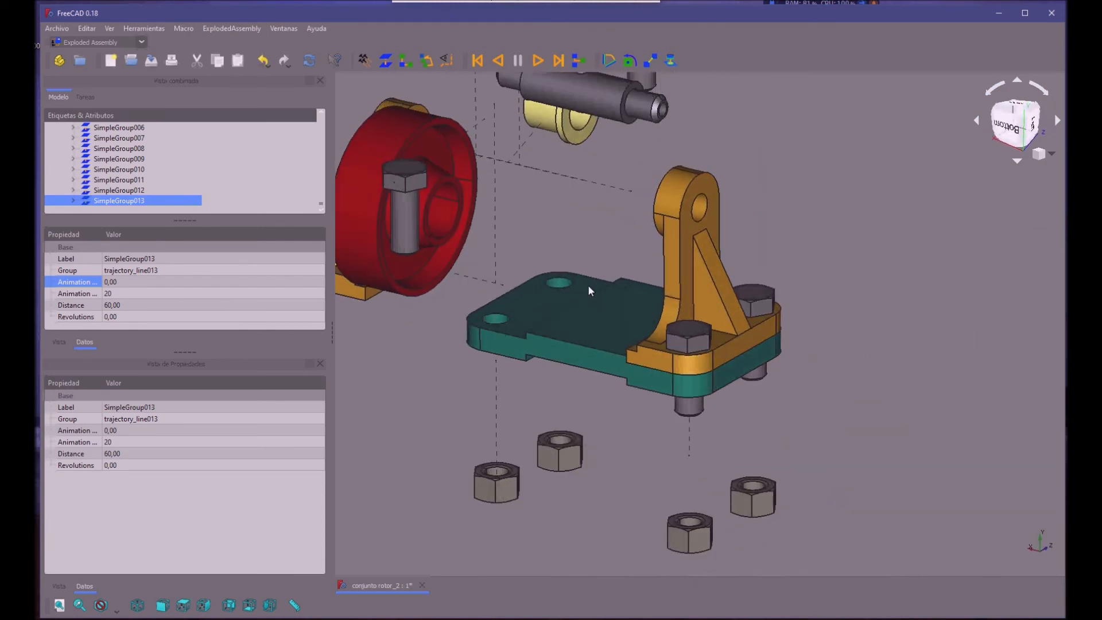
{"action": "left_click", "coordinate": [690, 324]}
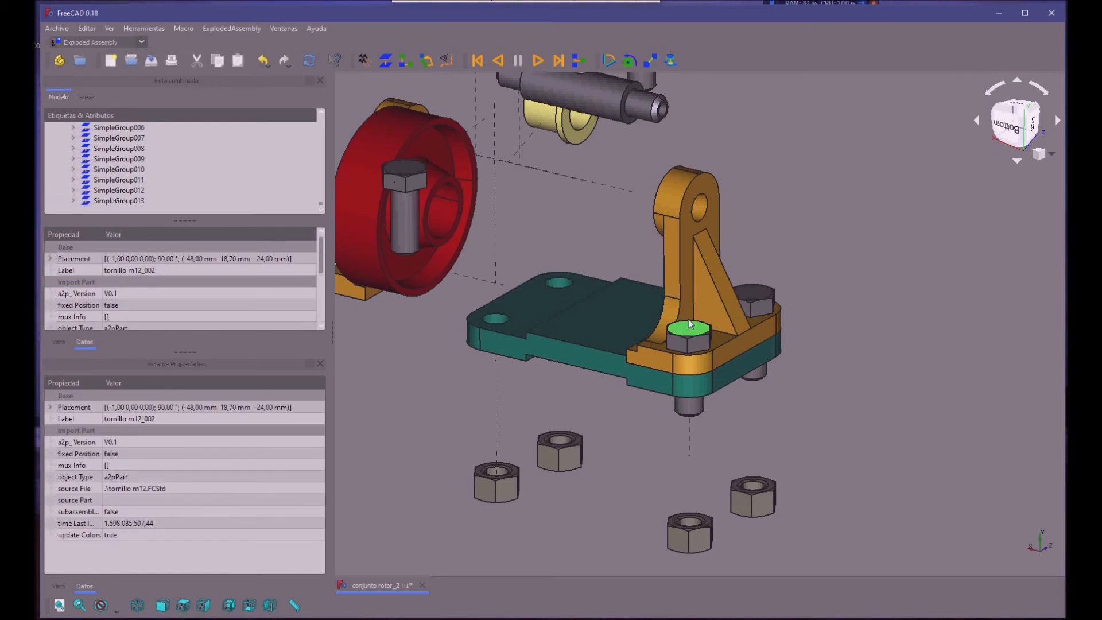
{"action": "left_click", "coordinate": [754, 294], "text": "ctrl"}
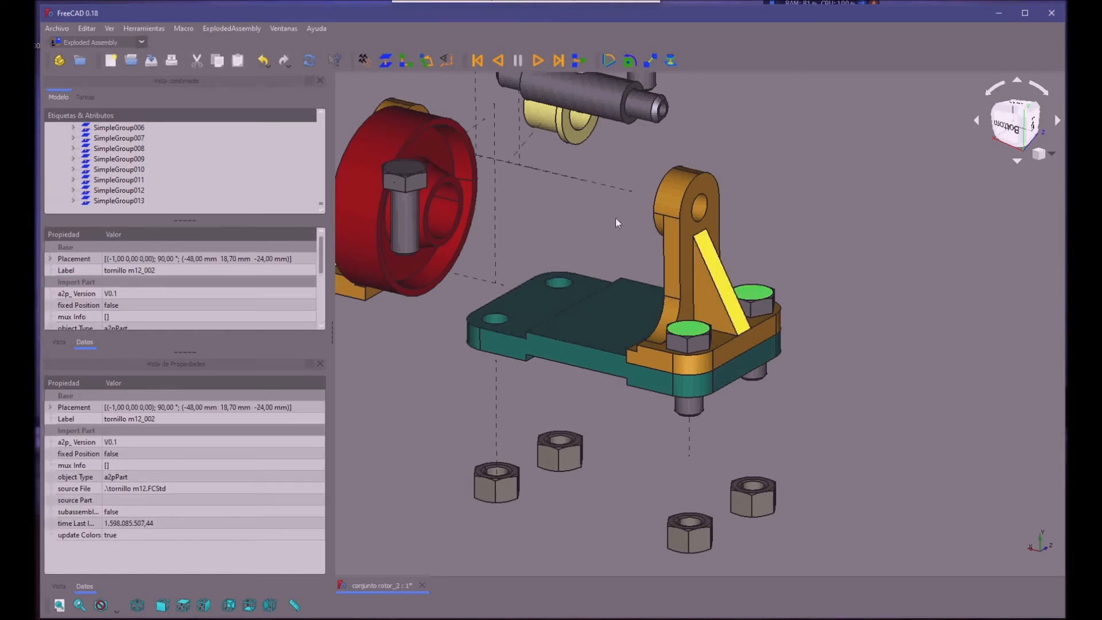
{"action": "left_click", "coordinate": [382, 53]}
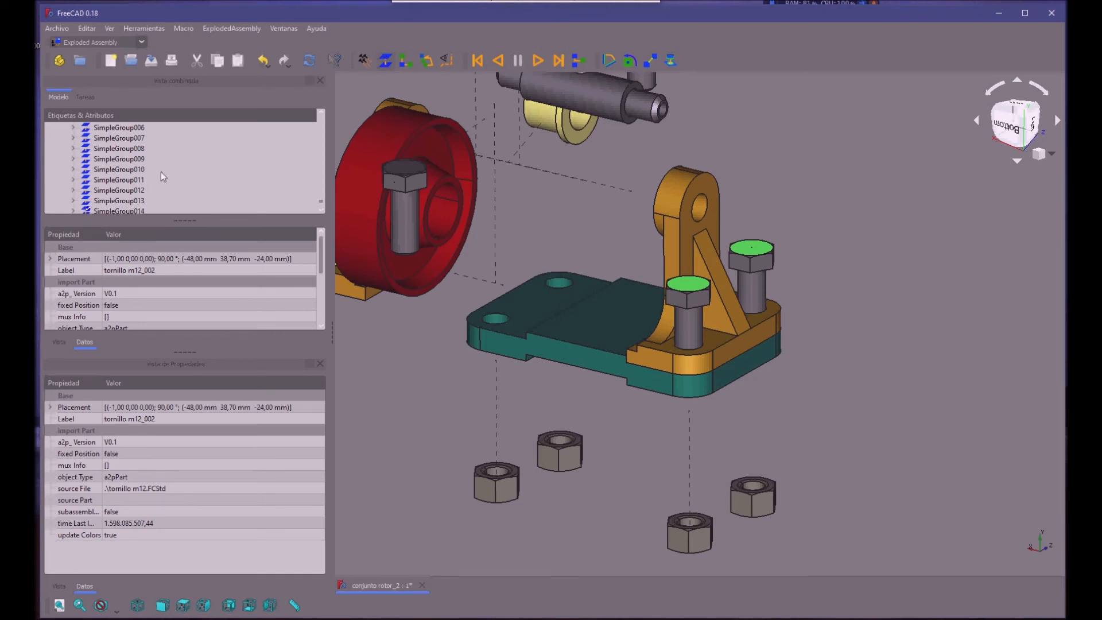
Step: Set the Distance of SimpleGroup014 to 60 for the two bolts
{"action": "scroll", "coordinate": [126, 202], "scroll_direction": "down", "scroll_amount": 1}
{"action": "left_click", "coordinate": [130, 192]}
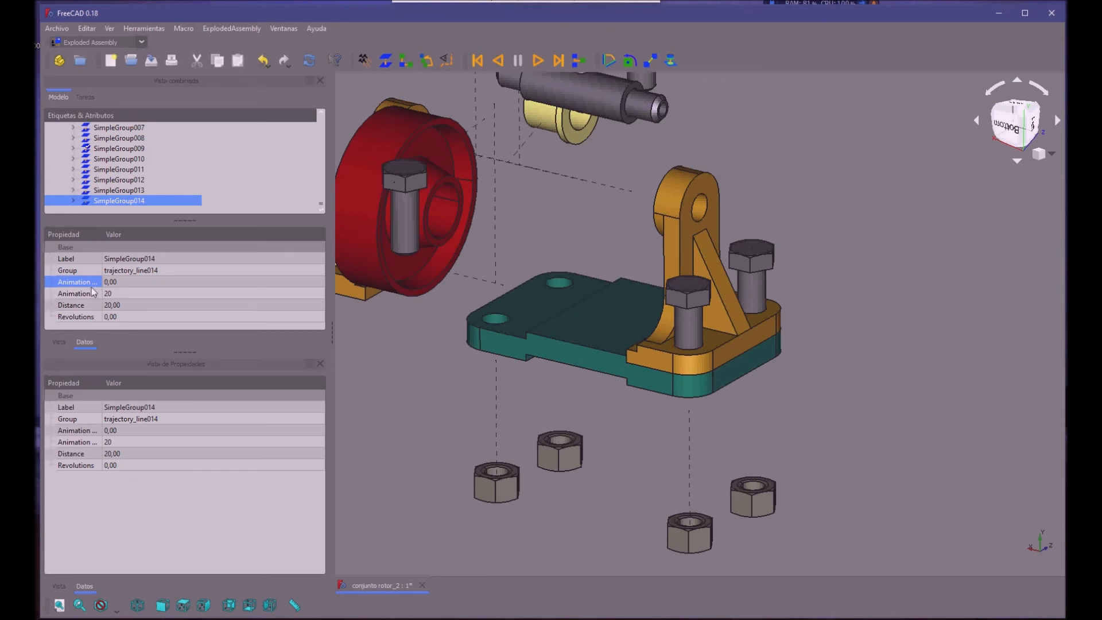
{"action": "left_click", "coordinate": [113, 302]}
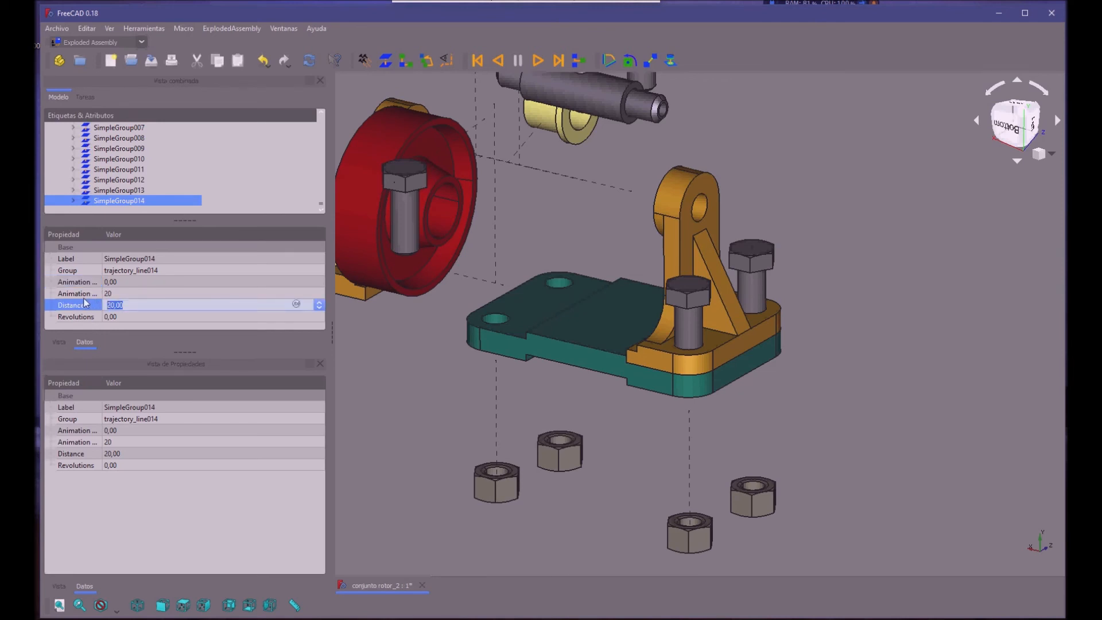
{"action": "type", "text": "60"}
{"action": "key", "text": "Return"}
{"action": "key", "text": "Up"}
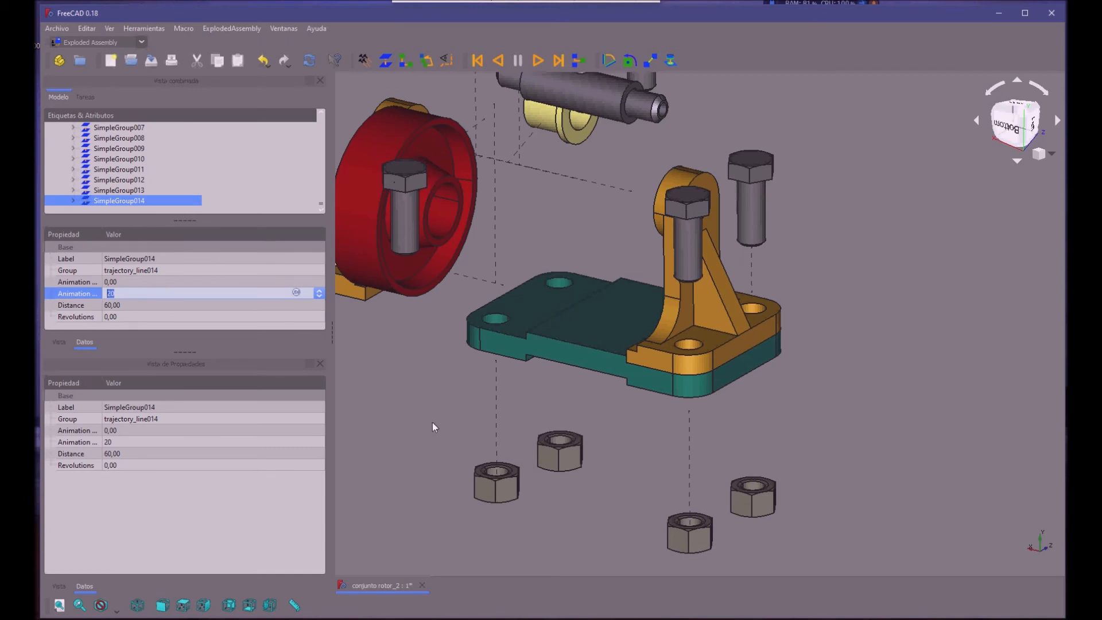
Step: Create a simple explode group from the outer end face of the bracket still on the base
{"action": "middle_click_drag", "start_coordinate": [775, 447], "coordinate": [770, 394]}
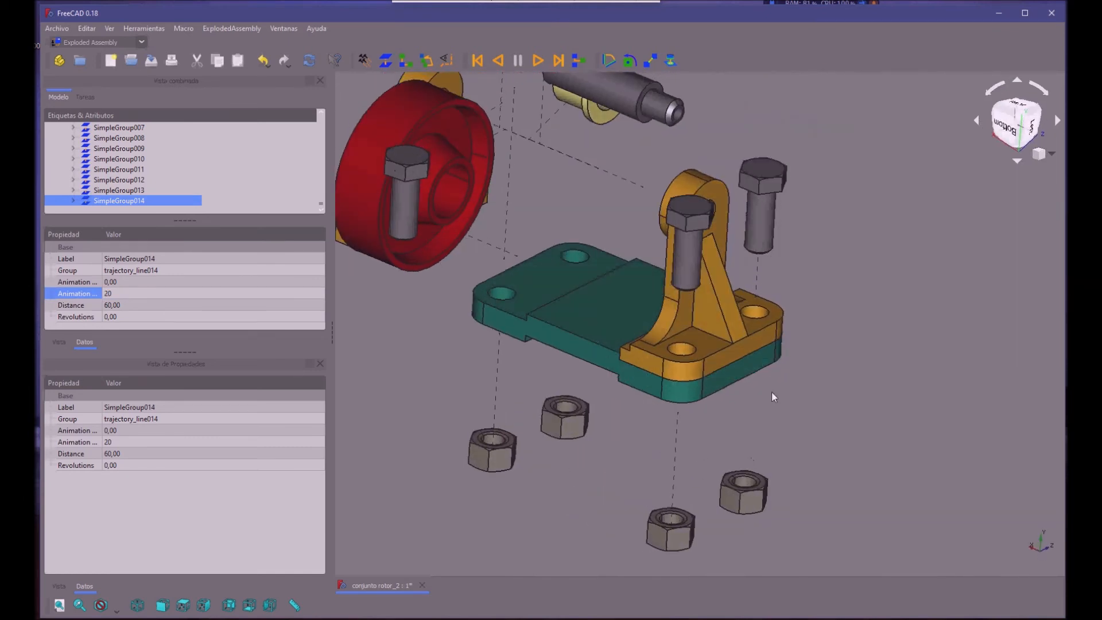
{"action": "left_click", "coordinate": [729, 351]}
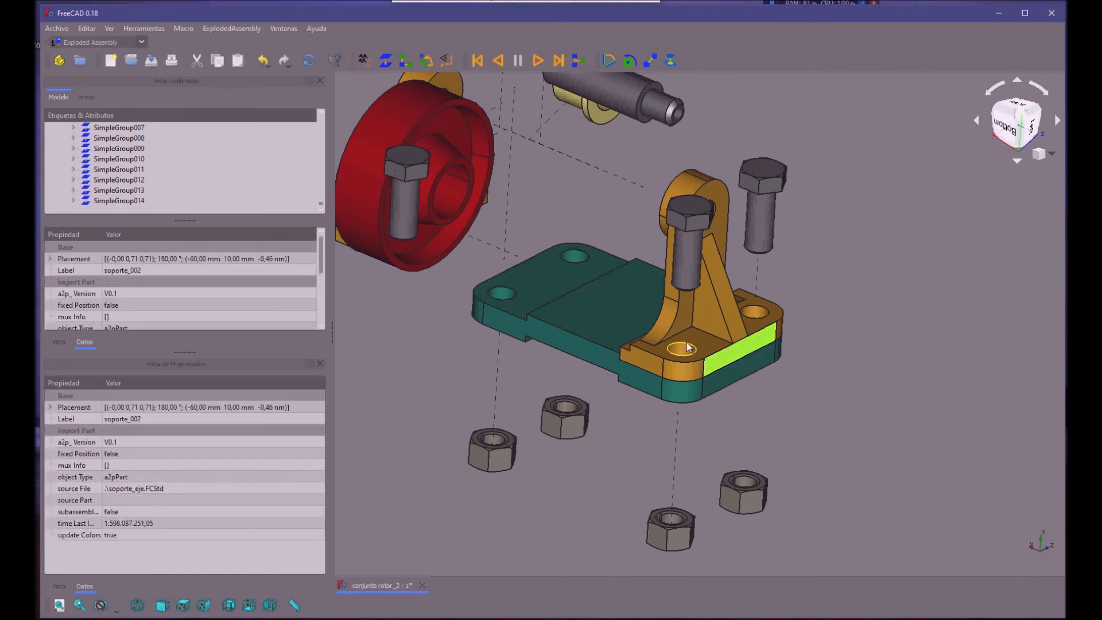
{"action": "left_click", "coordinate": [378, 49]}
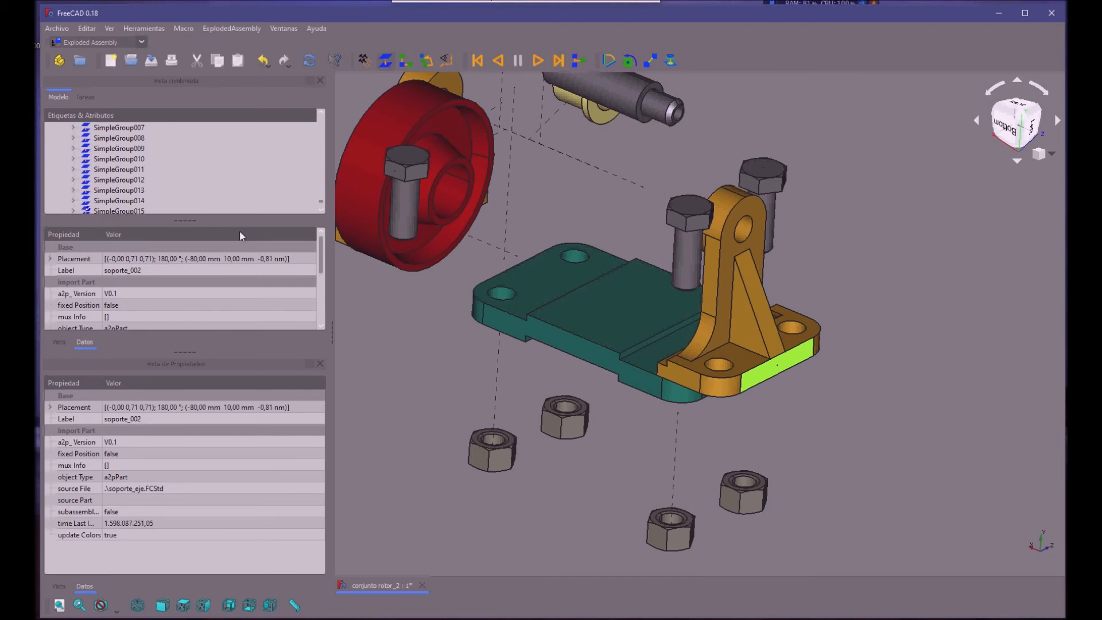
Step: Set the Distance of SimpleGroup015 to 80 to move the bracket away from the base
{"action": "scroll", "coordinate": [122, 204], "scroll_direction": "down", "scroll_amount": 1}
{"action": "left_click", "coordinate": [123, 195]}
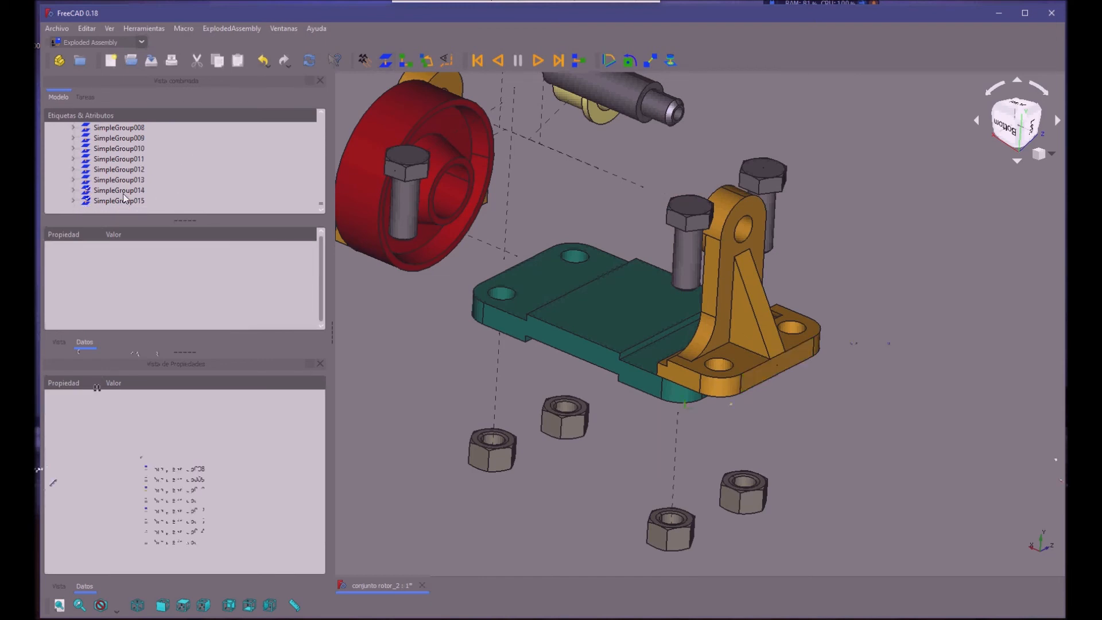
{"action": "left_click", "coordinate": [124, 294]}
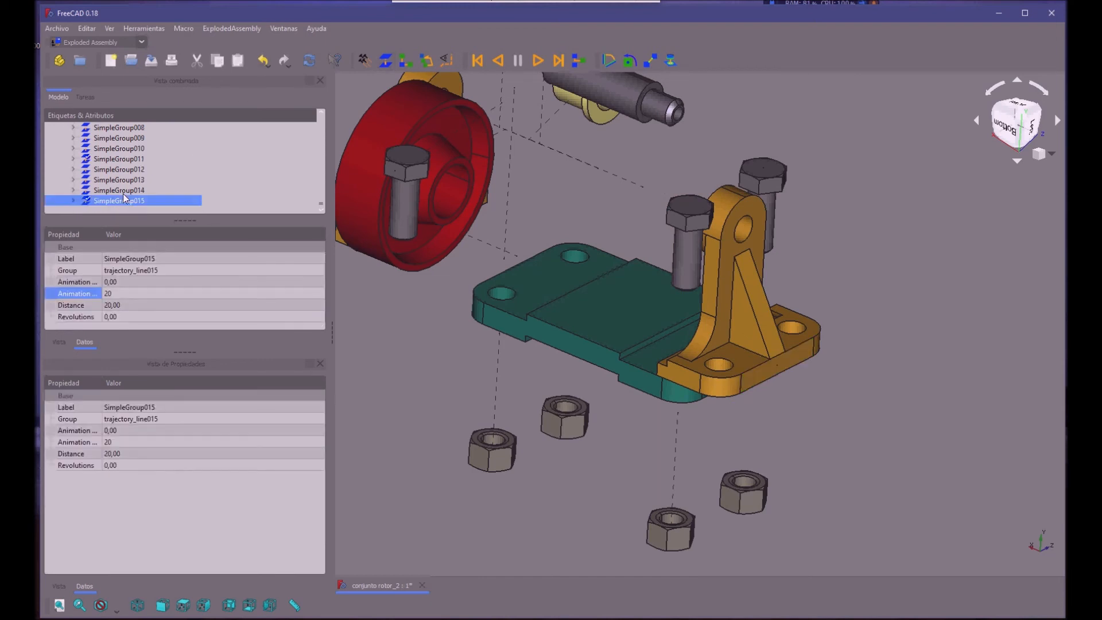
{"action": "left_click", "coordinate": [116, 301]}
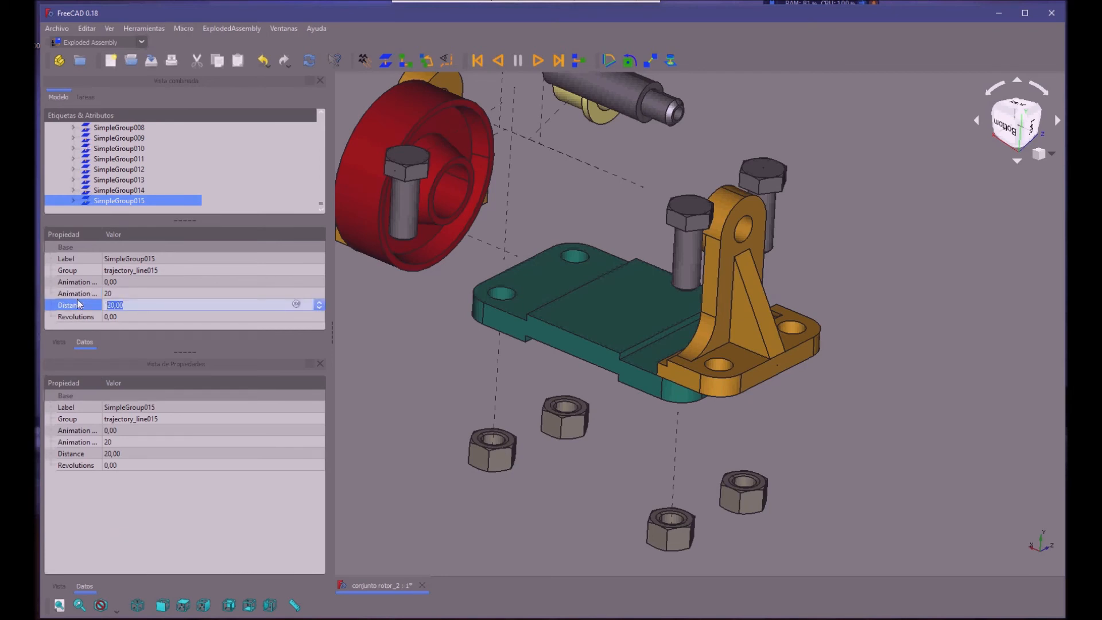
{"action": "type", "text": "80"}
{"action": "key", "text": "Return"}
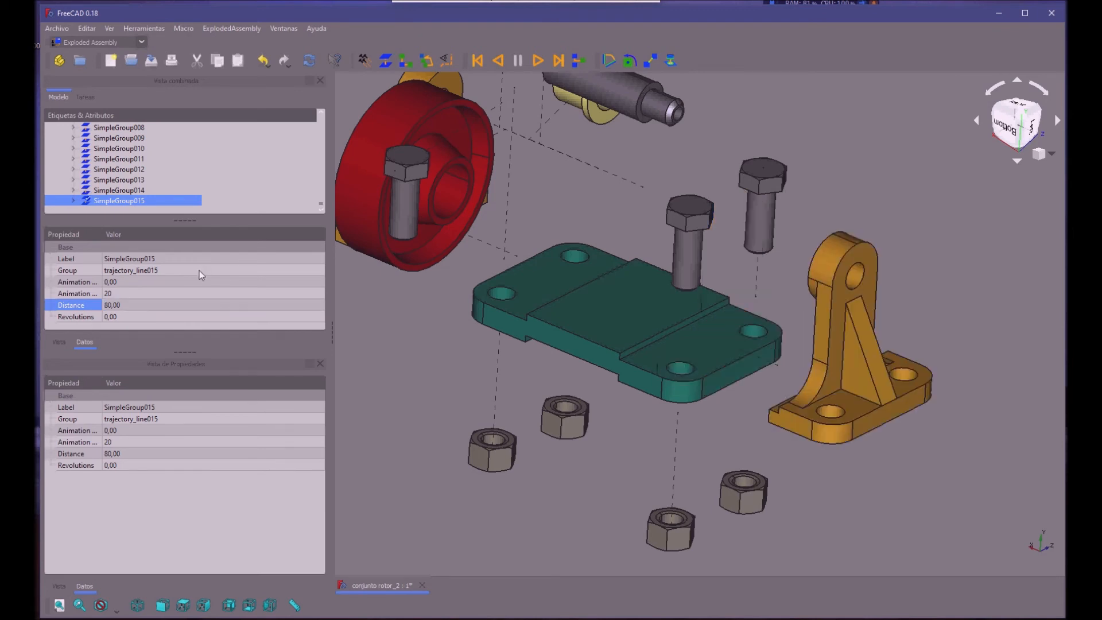
{"action": "left_click", "coordinate": [204, 281]}
{"action": "middle_click_drag", "start_coordinate": [398, 380], "coordinate": [460, 391]}
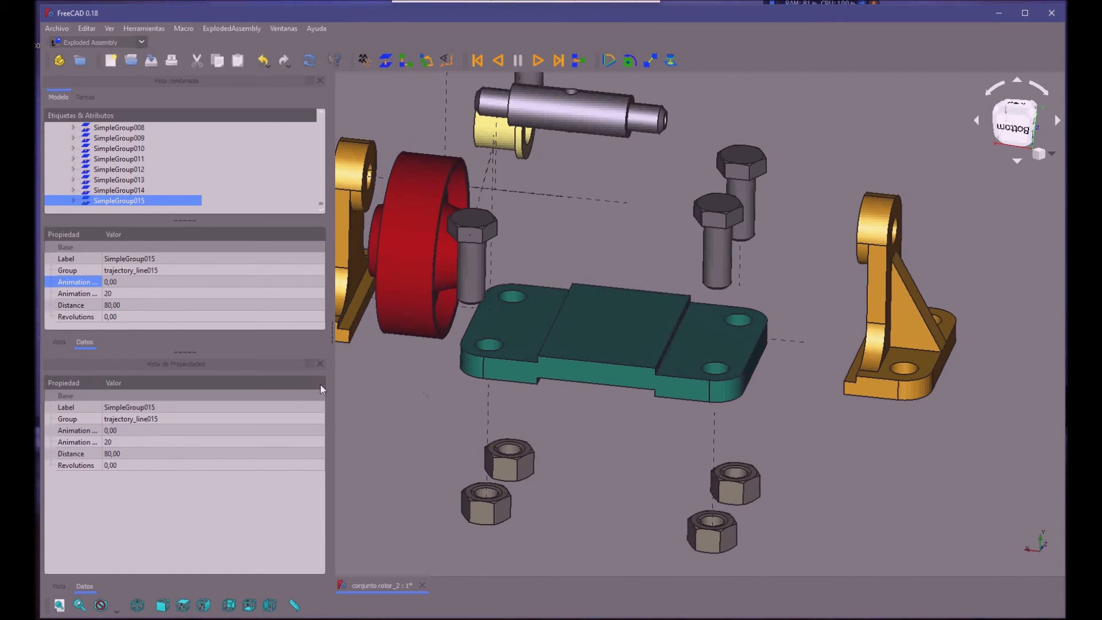
Step: Check the whole assembly by switching between assembled and exploded positions, and play the explosion animation from the assembled position
{"action": "scroll", "coordinate": [504, 316], "scroll_direction": "down", "scroll_amount": 3}
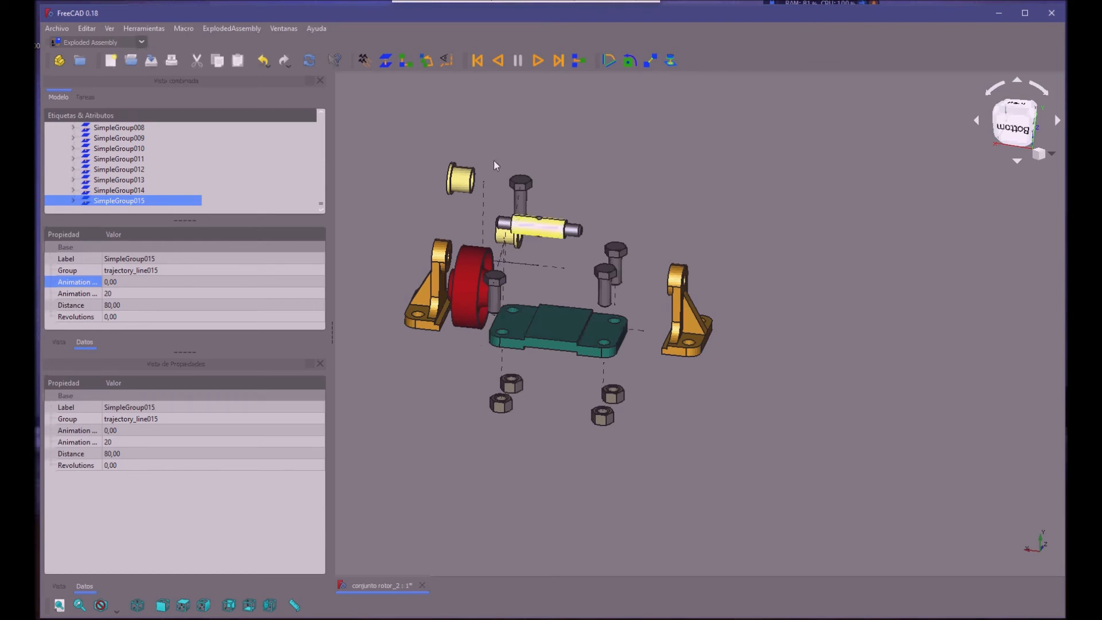
{"action": "left_click", "coordinate": [472, 57]}
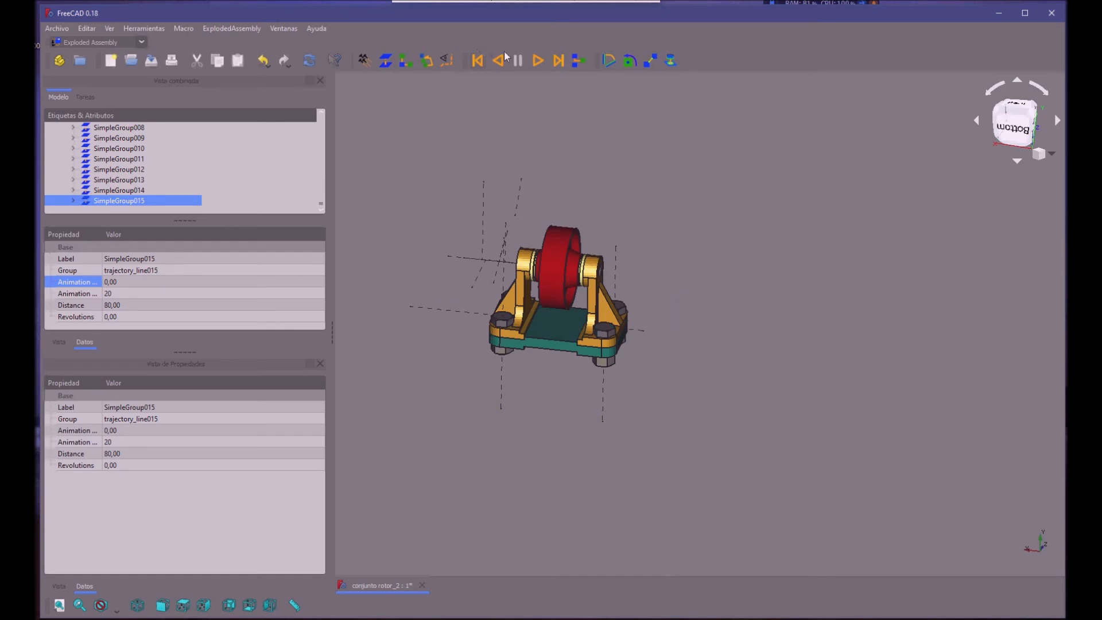
{"action": "left_click", "coordinate": [547, 50]}
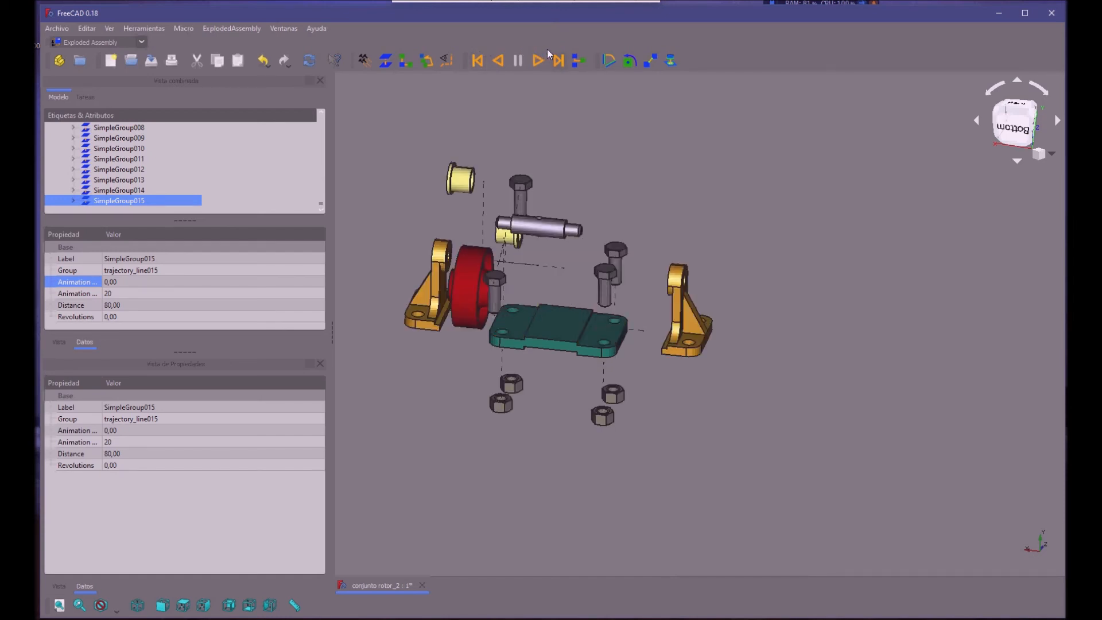
{"action": "left_click", "coordinate": [472, 55]}
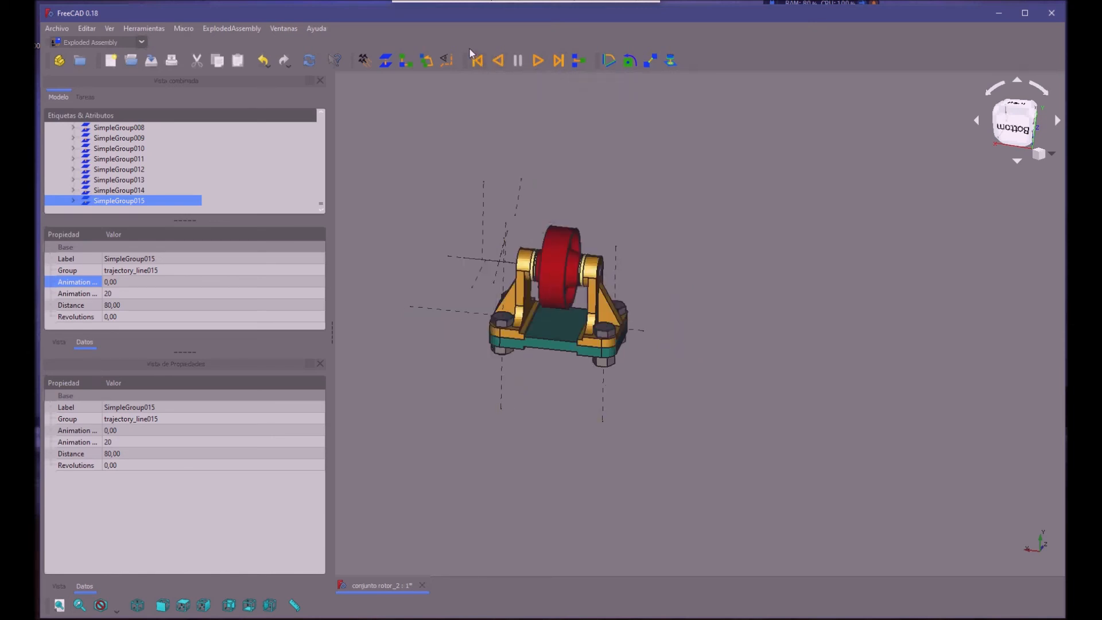
{"action": "left_click", "coordinate": [528, 54]}
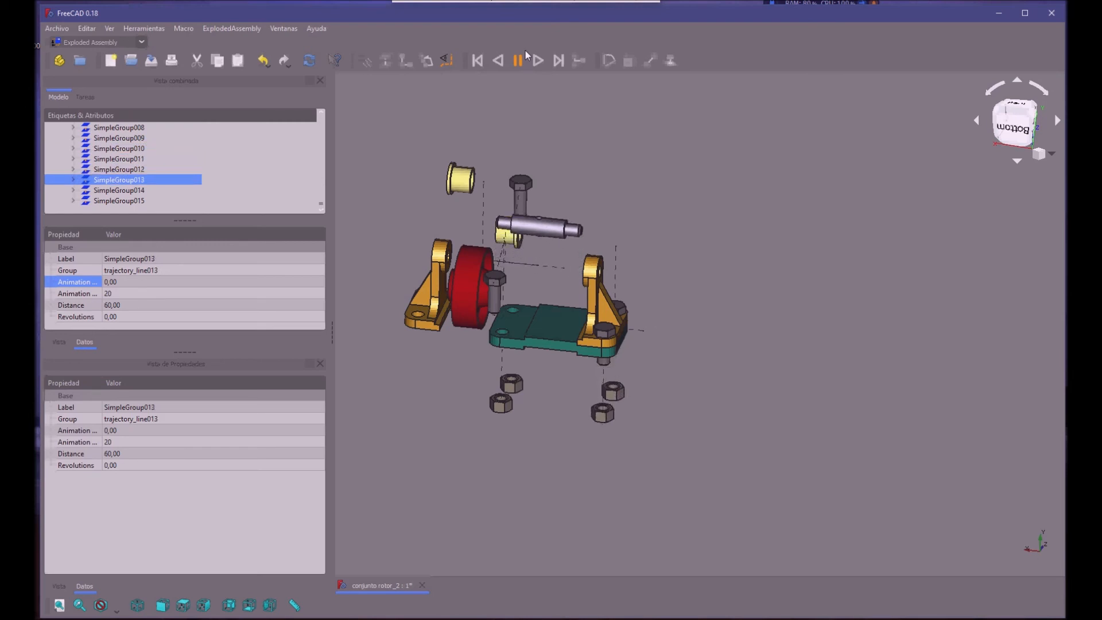
{"action": "scroll", "coordinate": [369, 187], "scroll_direction": "up", "scroll_amount": 2}
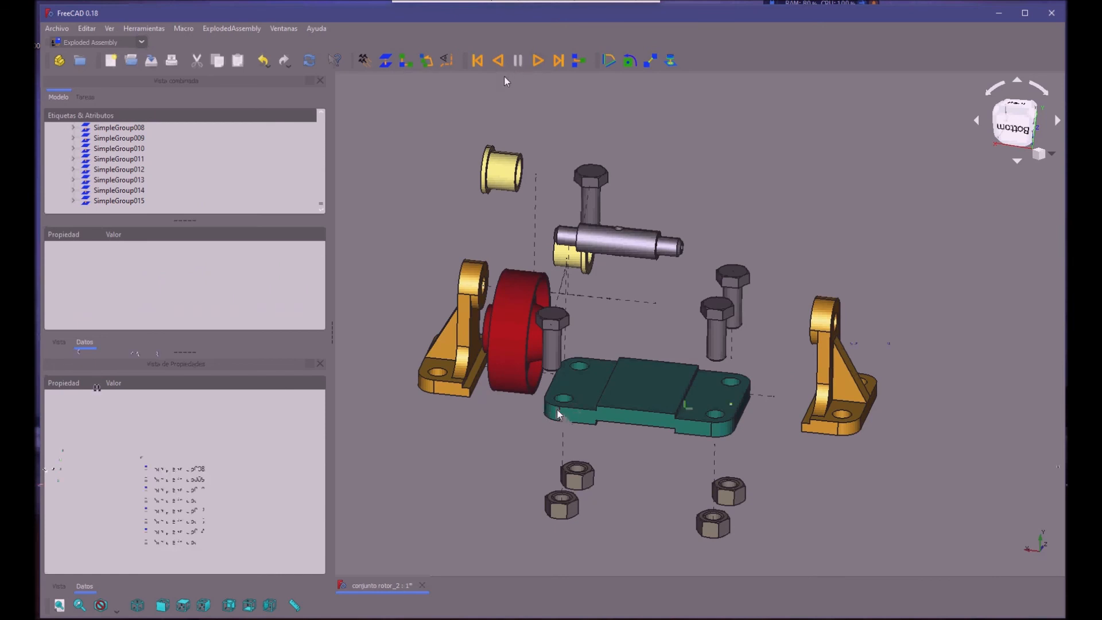
Step: Hide the trajectory lines with the rotor assembled and play the explosion animation without them
{"action": "left_click", "coordinate": [488, 50]}
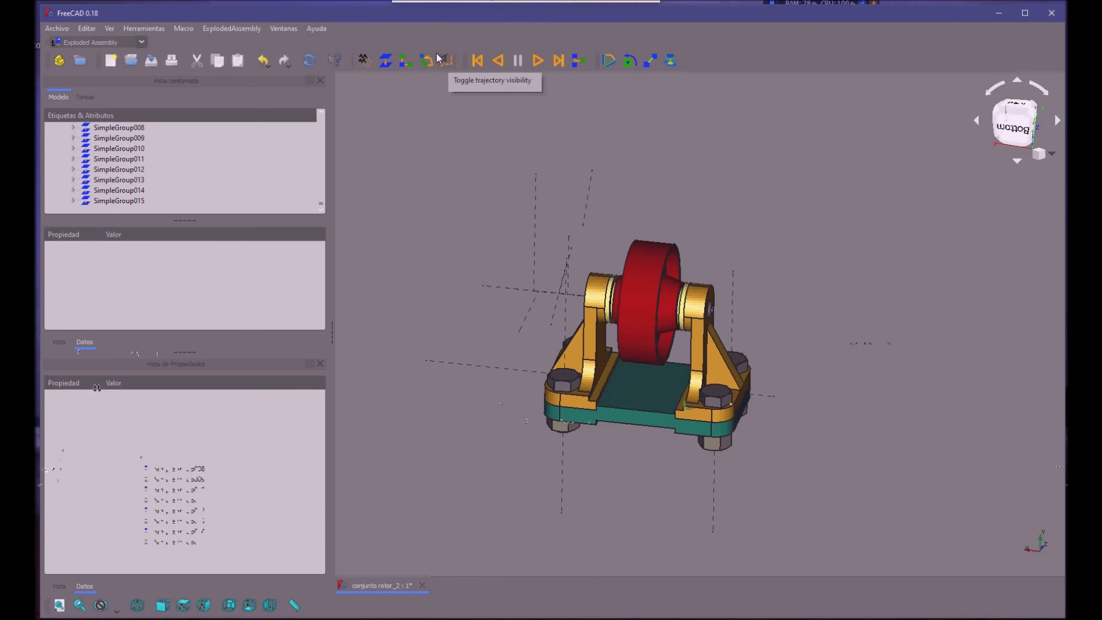
{"action": "left_click", "coordinate": [437, 56]}
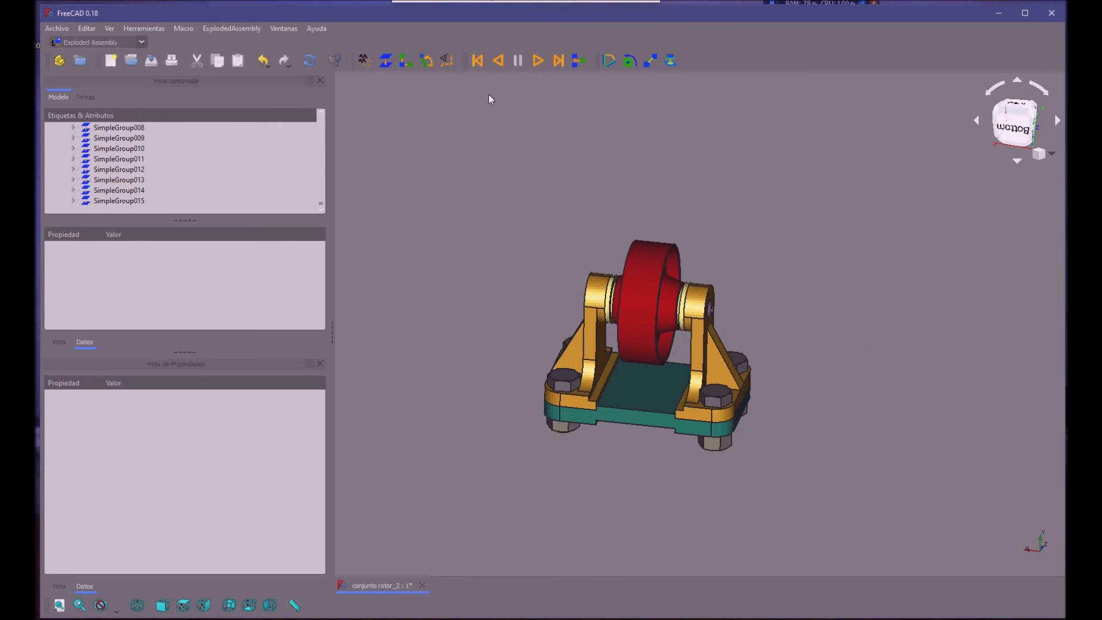
{"action": "left_click", "coordinate": [529, 56]}
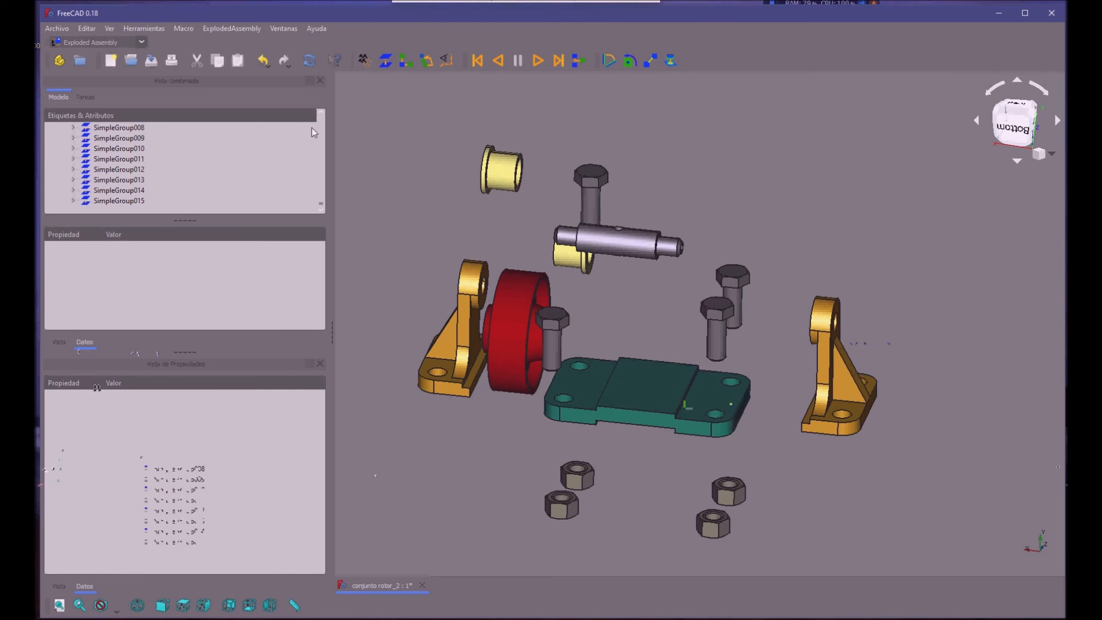
Step: Review the finished explosion by switching between assembled and exploded positions and playing the animation in reverse
{"action": "left_click", "coordinate": [473, 59]}
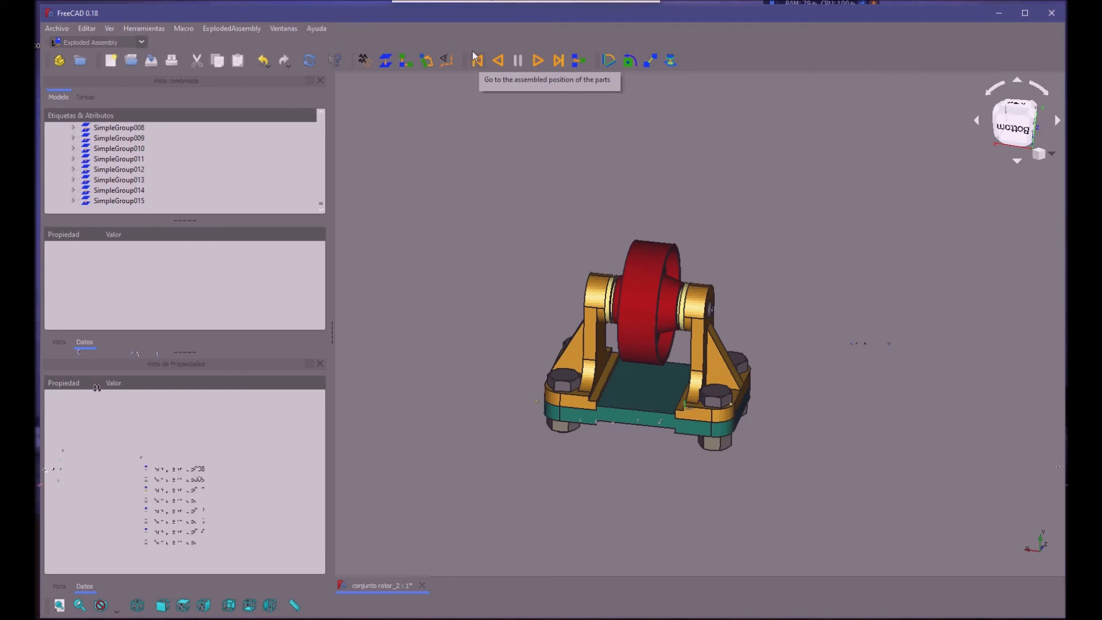
{"action": "left_click", "coordinate": [545, 49]}
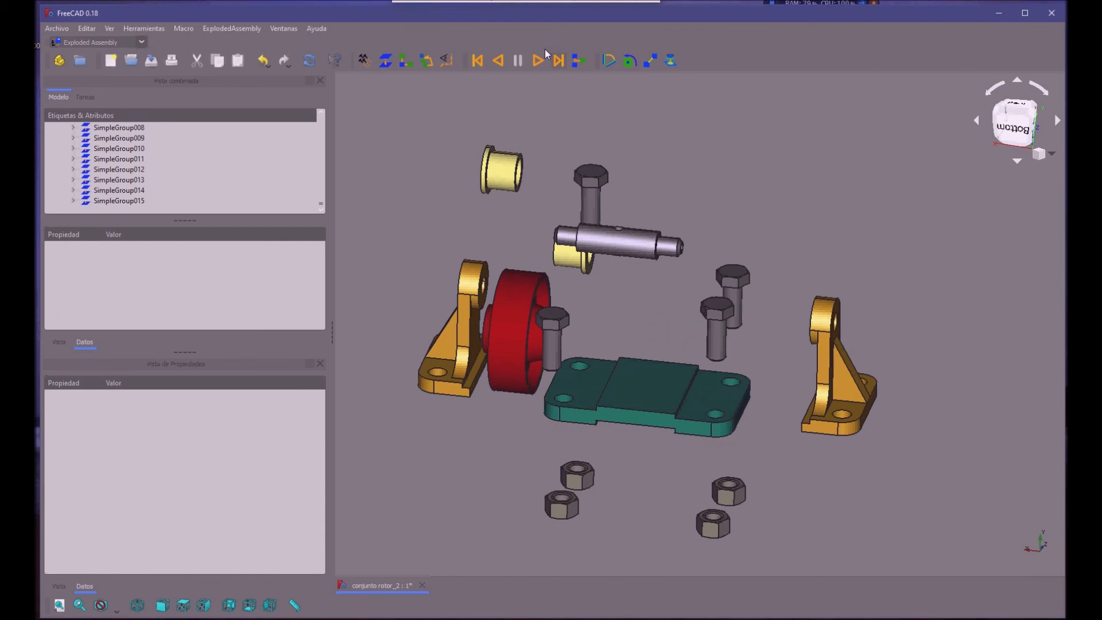
{"action": "left_click", "coordinate": [492, 55]}
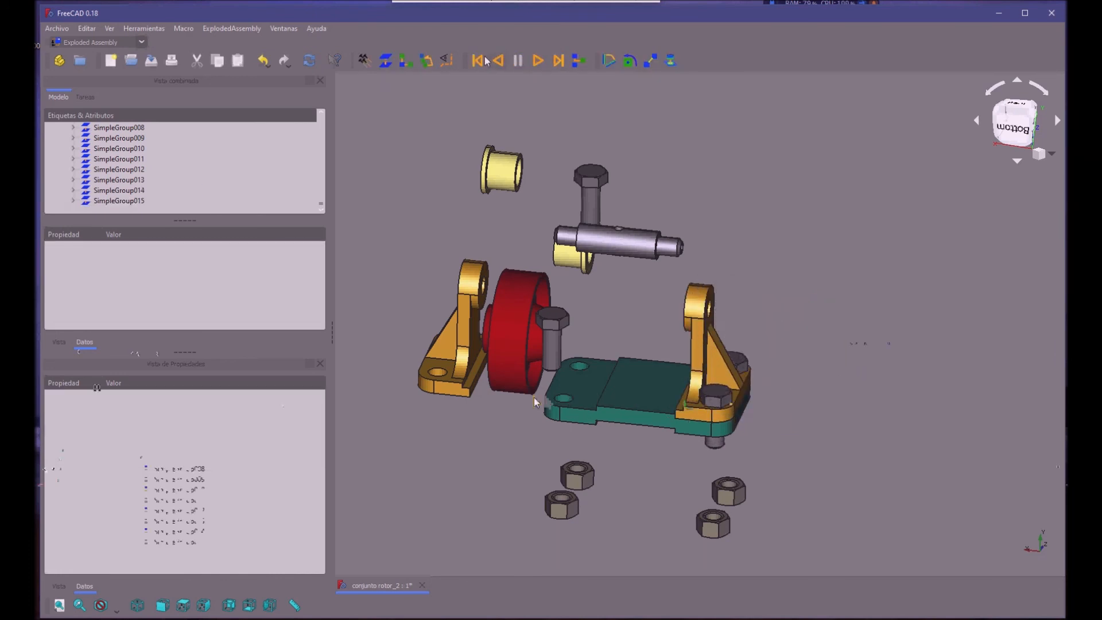
{"action": "left_click", "coordinate": [470, 53]}
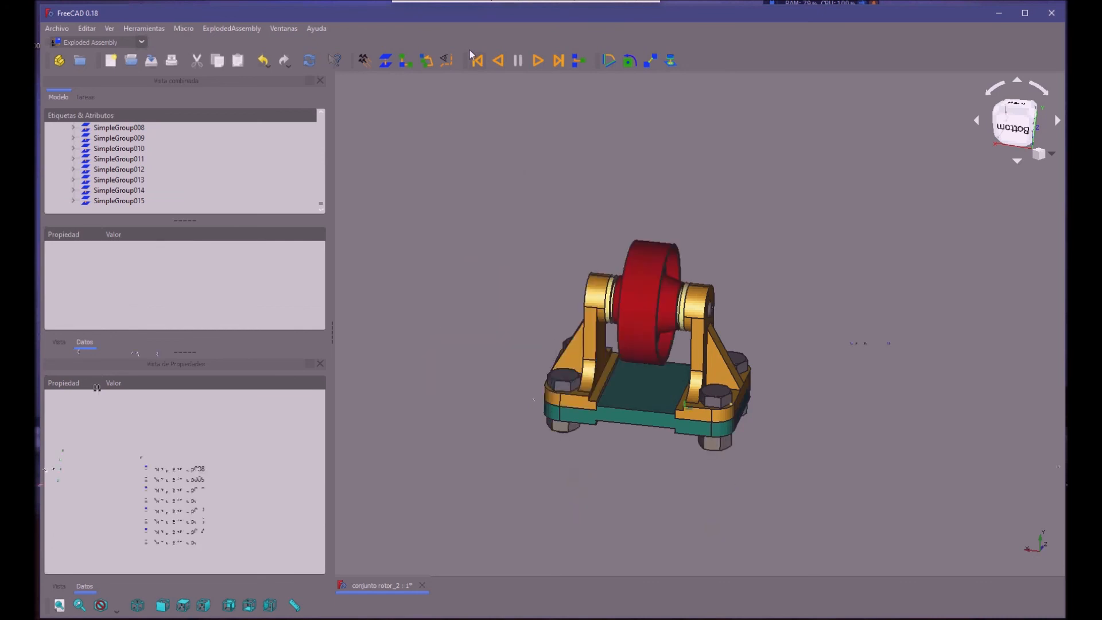
{"action": "left_click", "coordinate": [513, 60]}
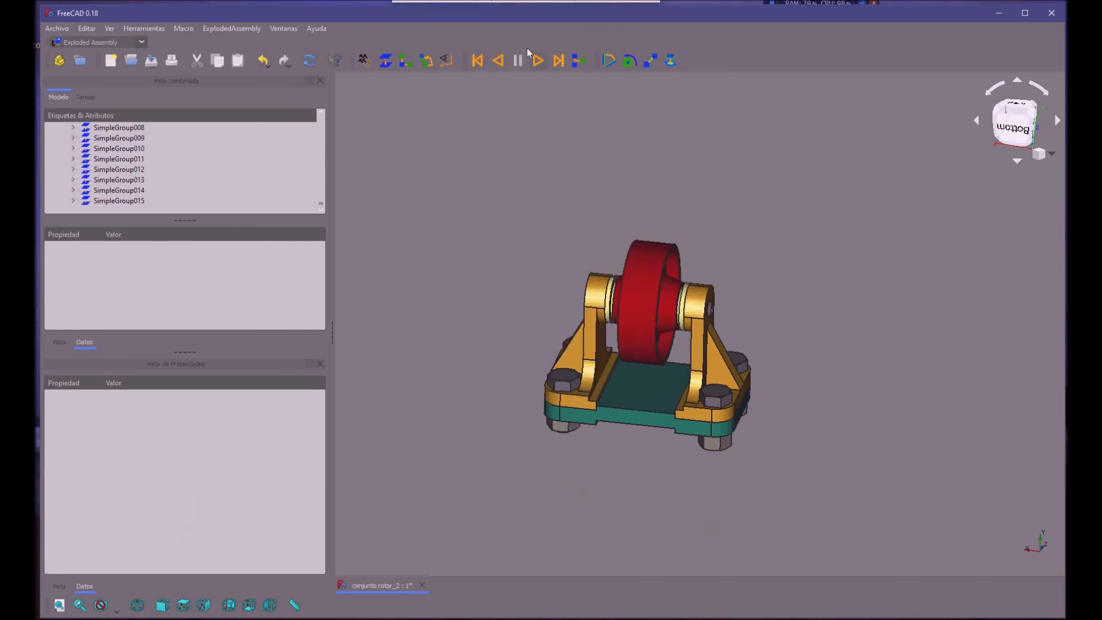